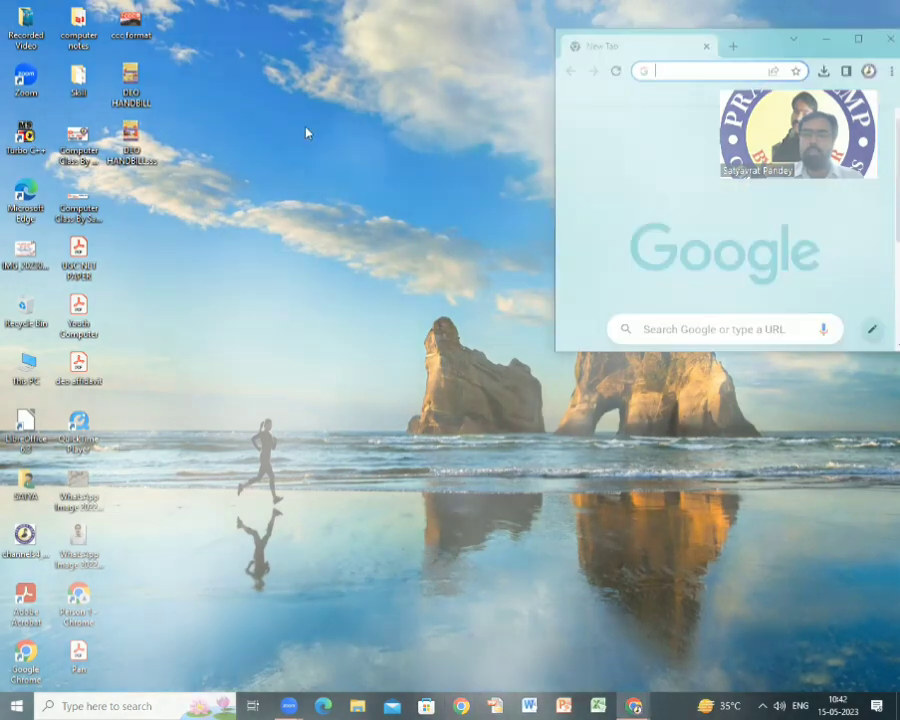
pyautogui.click(861, 40)
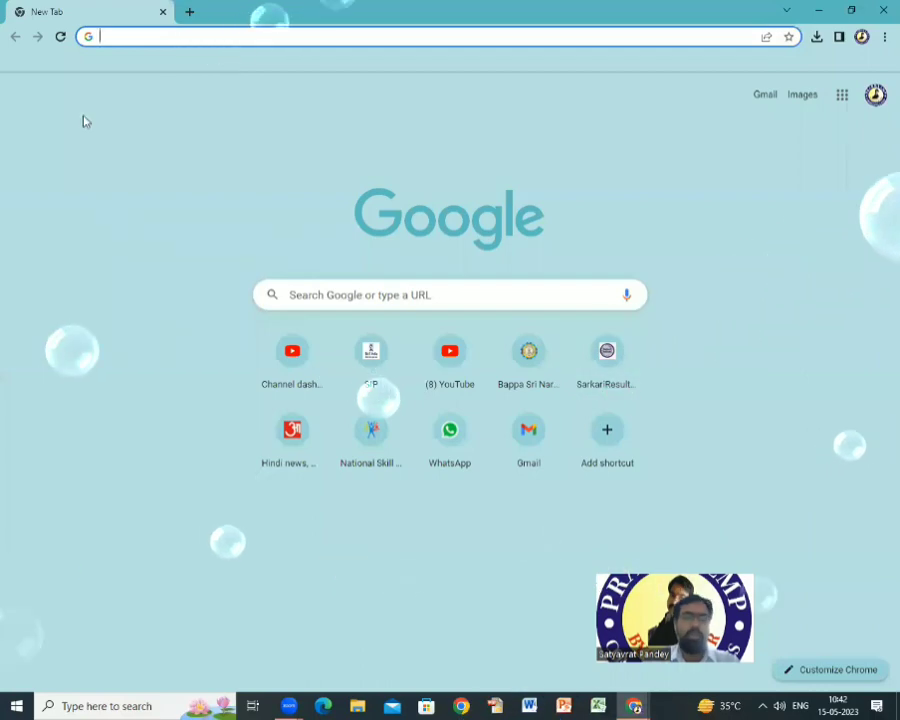
pyautogui.click(127, 34)
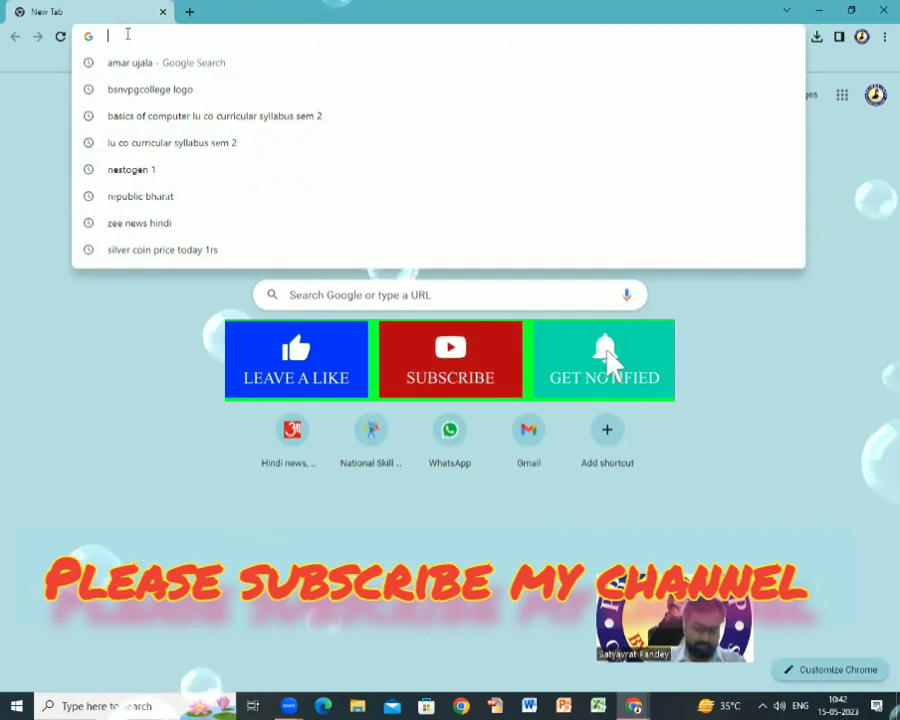
pyautogui.write('GMAIL')
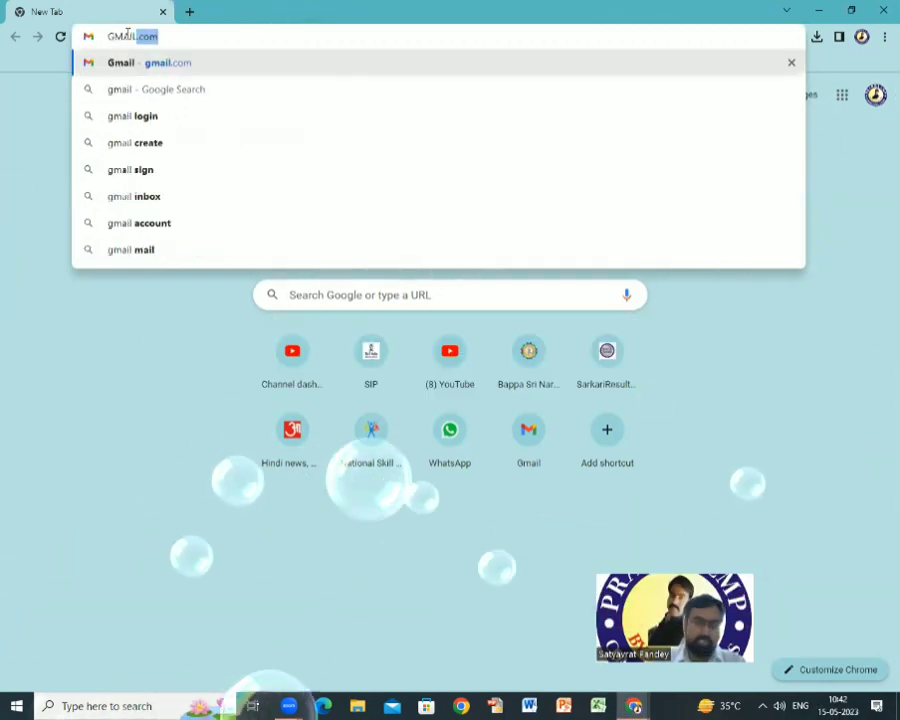
pyautogui.write('.COM')
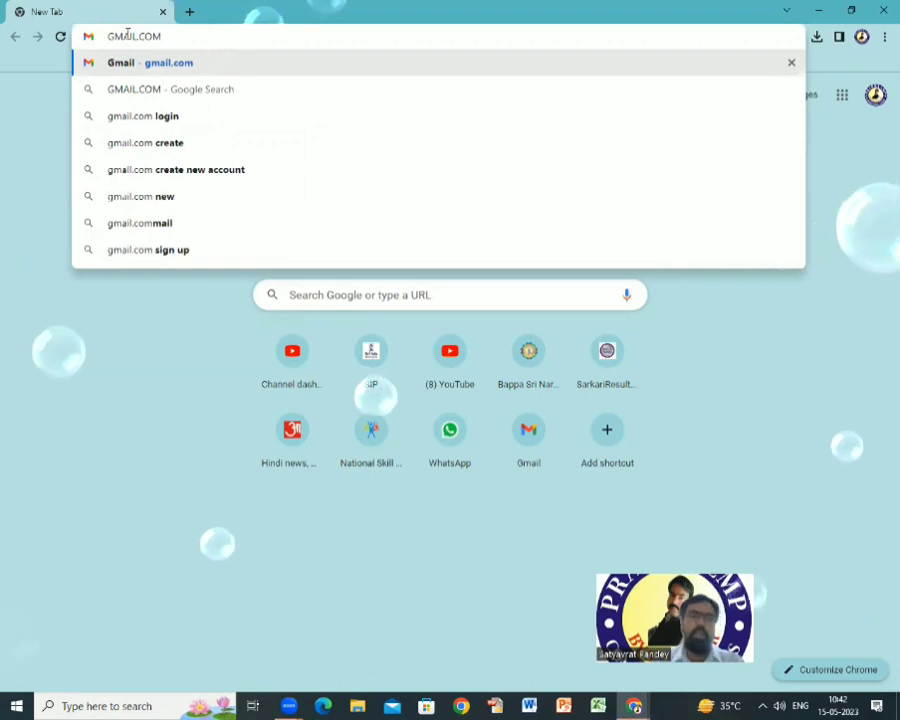
pyautogui.click(77, 16)
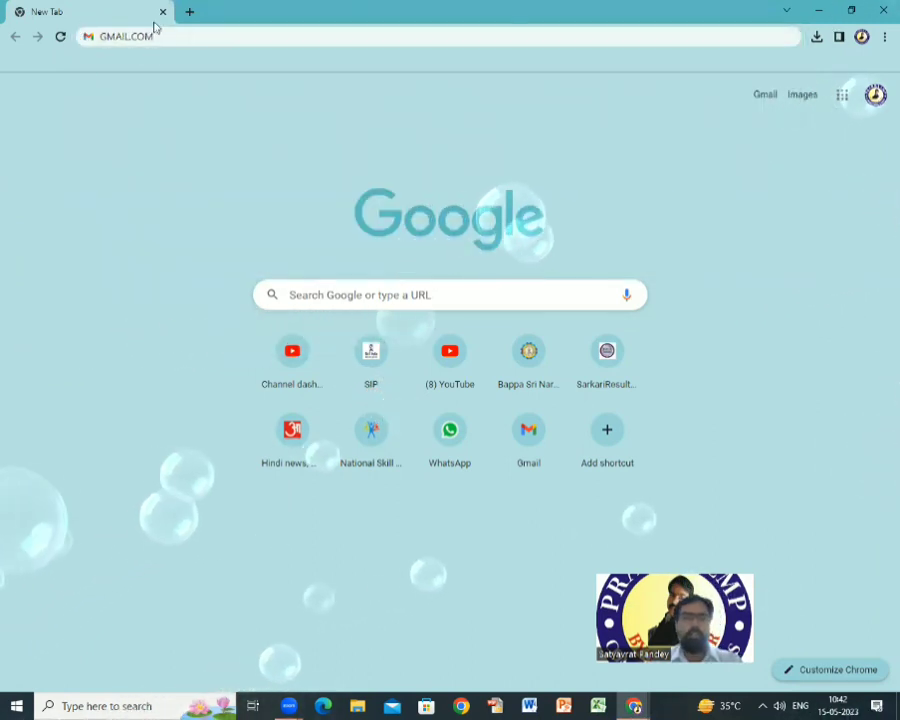
pyautogui.click(104, 36)
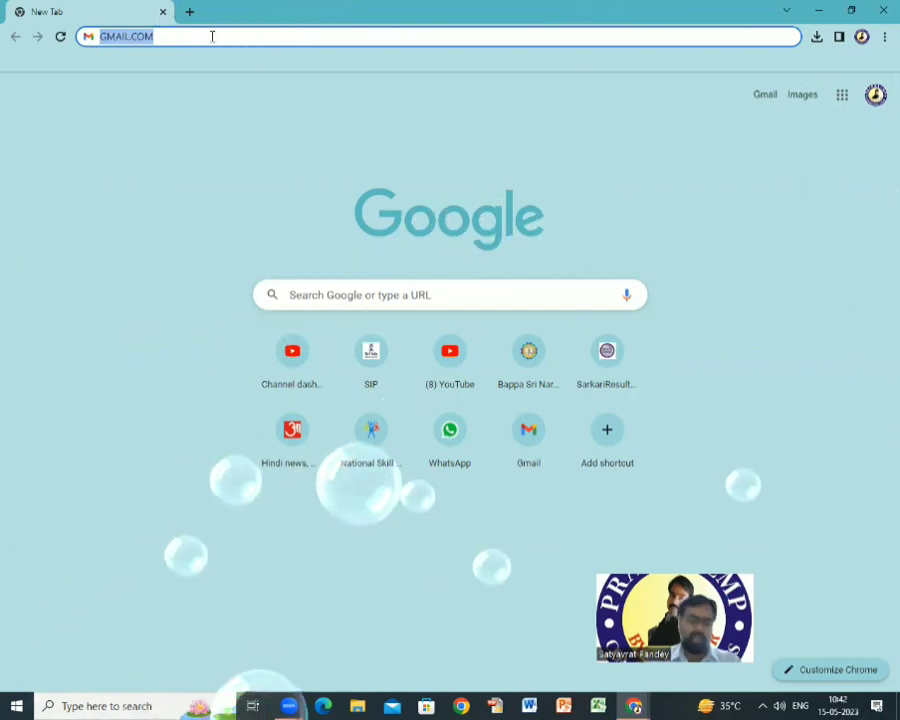
pyautogui.write('WWW')
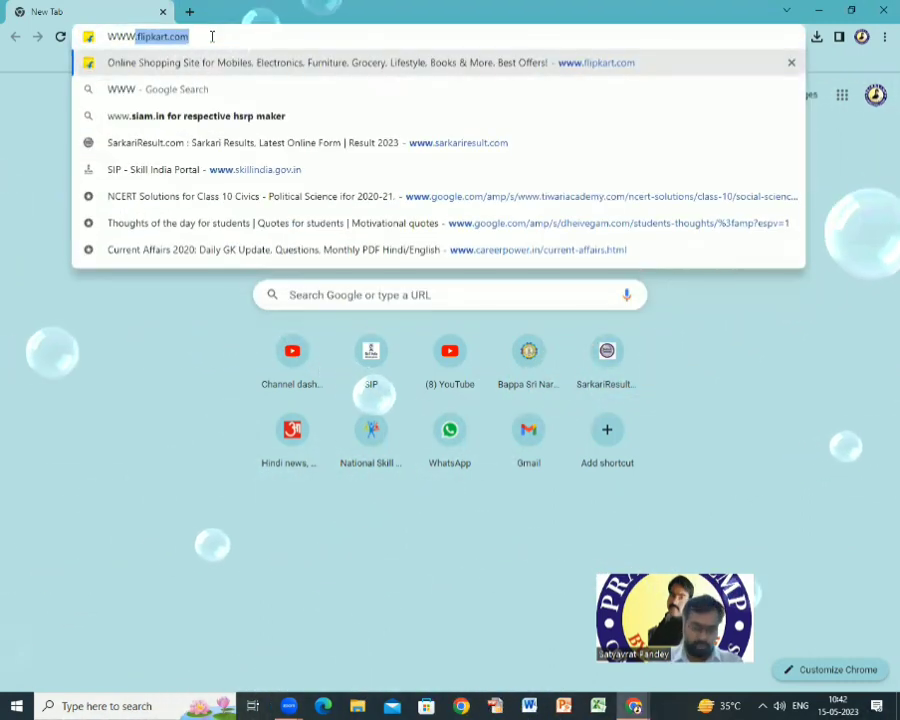
pyautogui.write('.GMAIL.C')
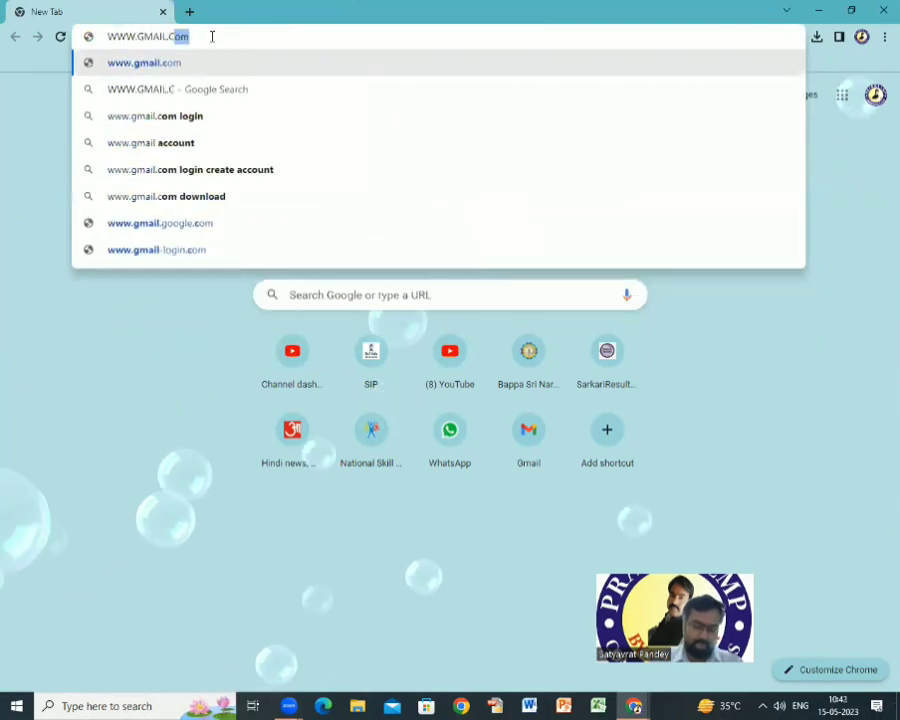
pyautogui.write('M')
pyautogui.press('BackSpace')
pyautogui.write('OM')
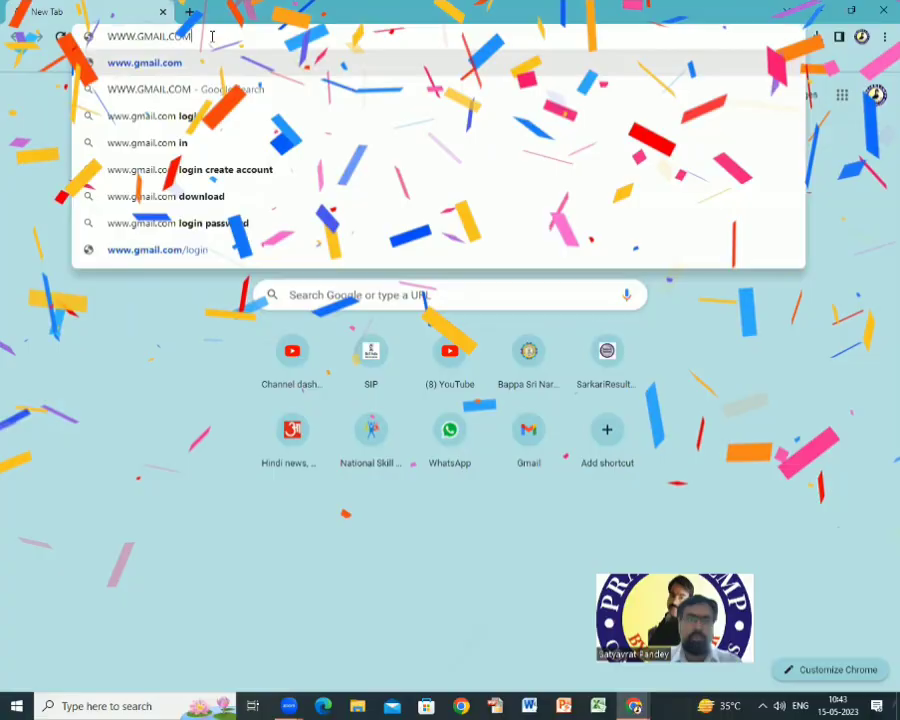
pyautogui.press('Return')
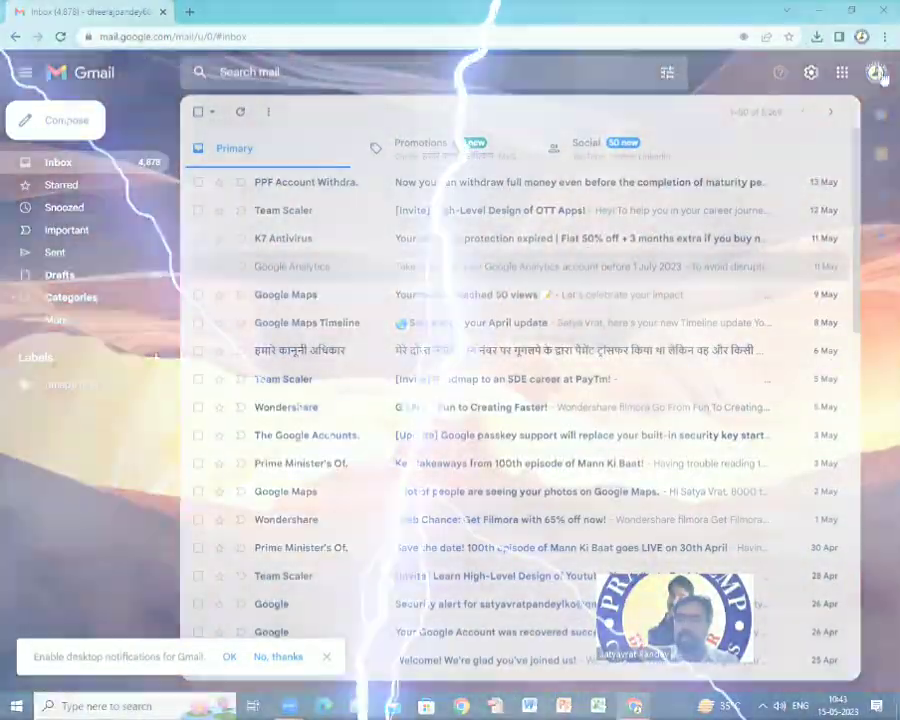
# From the profile avatar, add another account and create a new one for personal use.
pyautogui.click(876, 72)
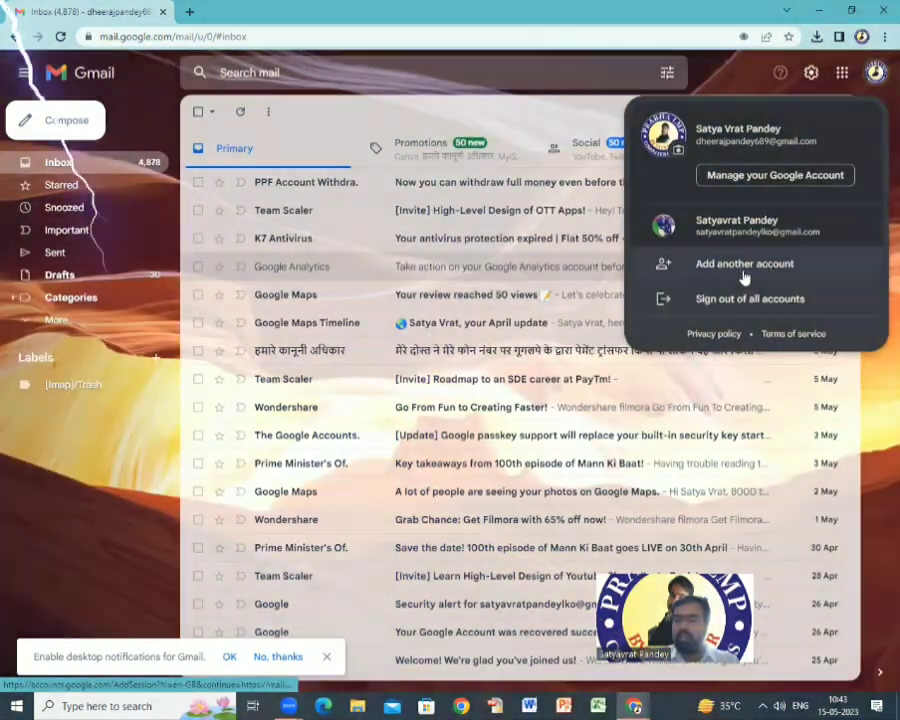
pyautogui.click(742, 272)
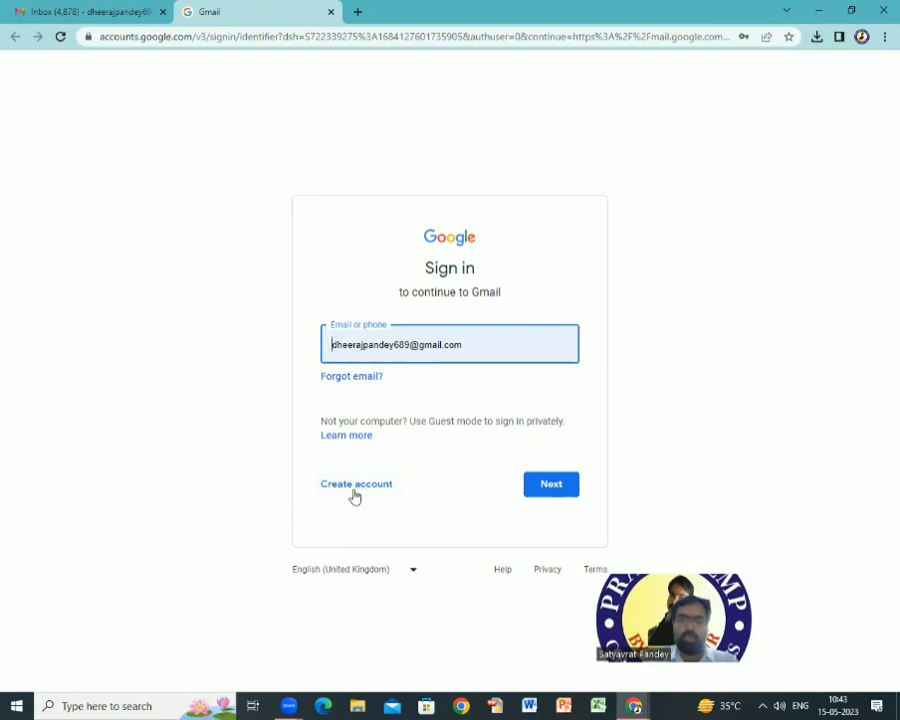
pyautogui.click(354, 488)
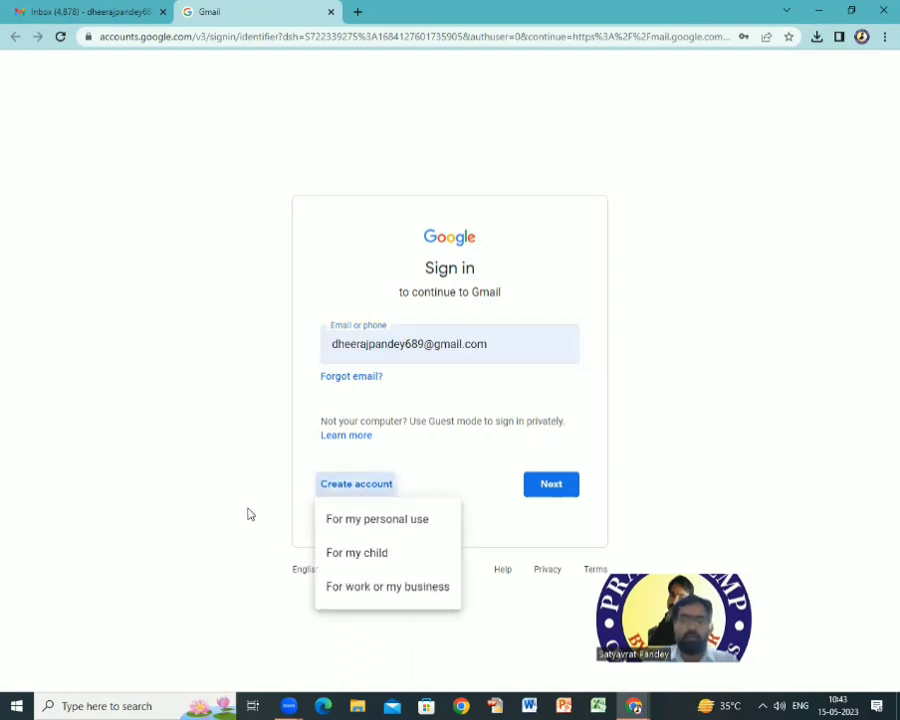
pyautogui.click(400, 525)
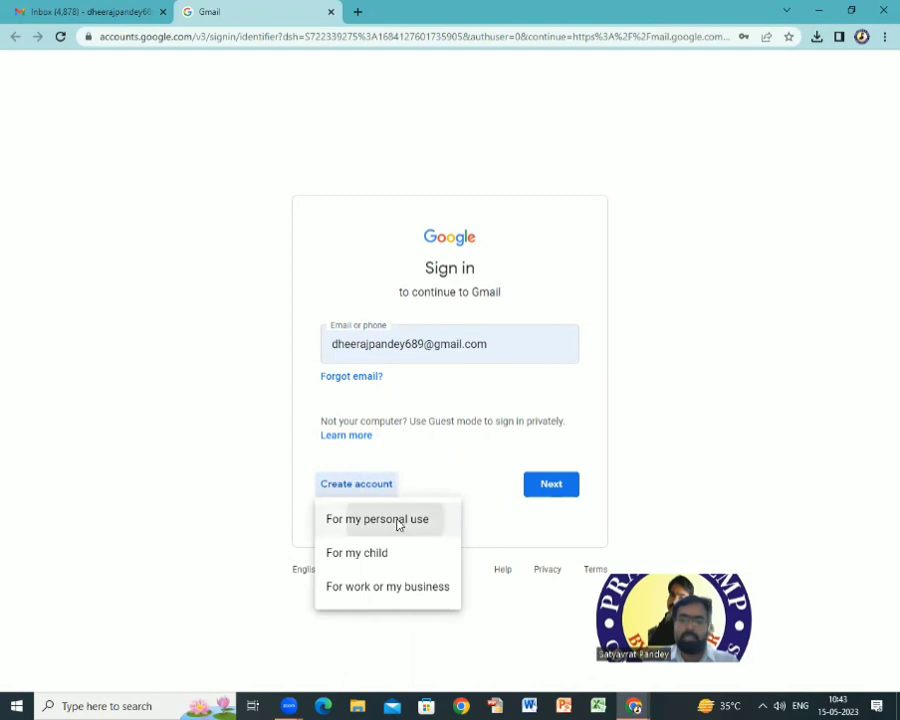
pyautogui.click(268, 312)
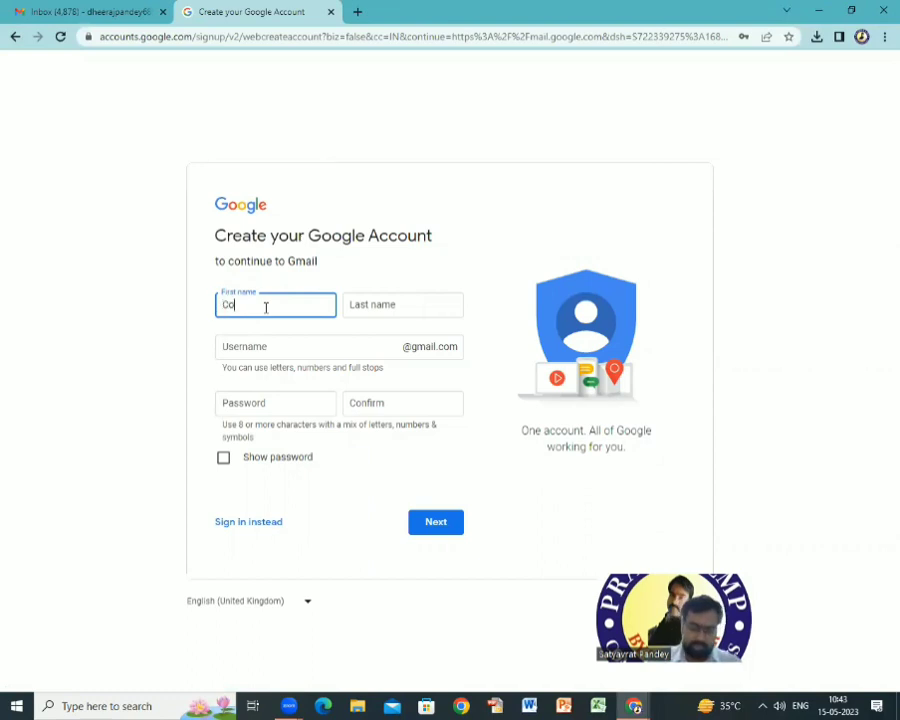
# Enter 'Computer' as first name and 'class' as last name, moving on to Username.
pyautogui.press('Tab')
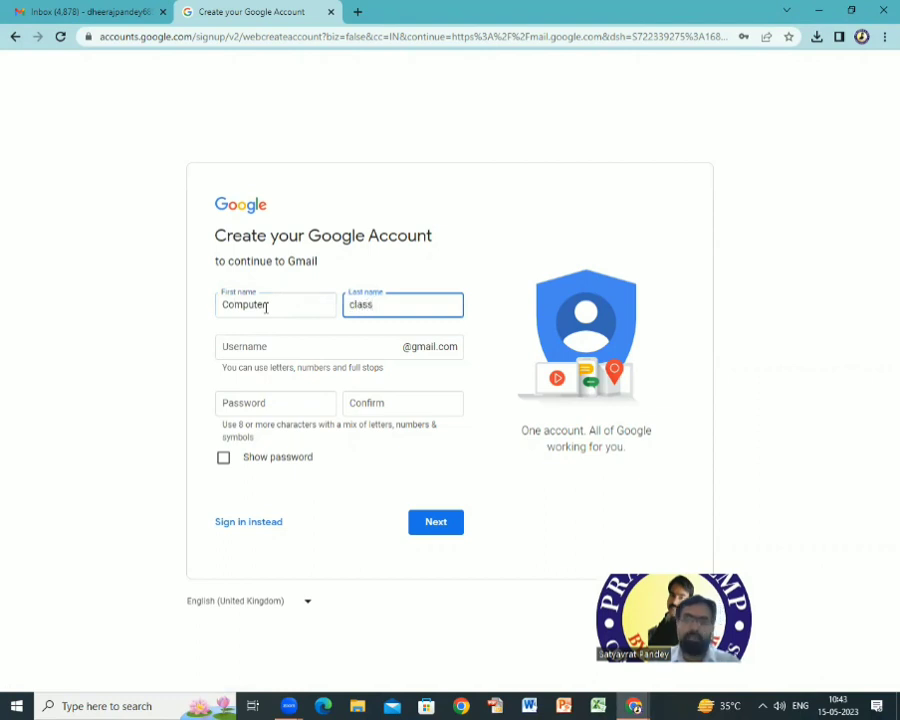
pyautogui.press('Tab')
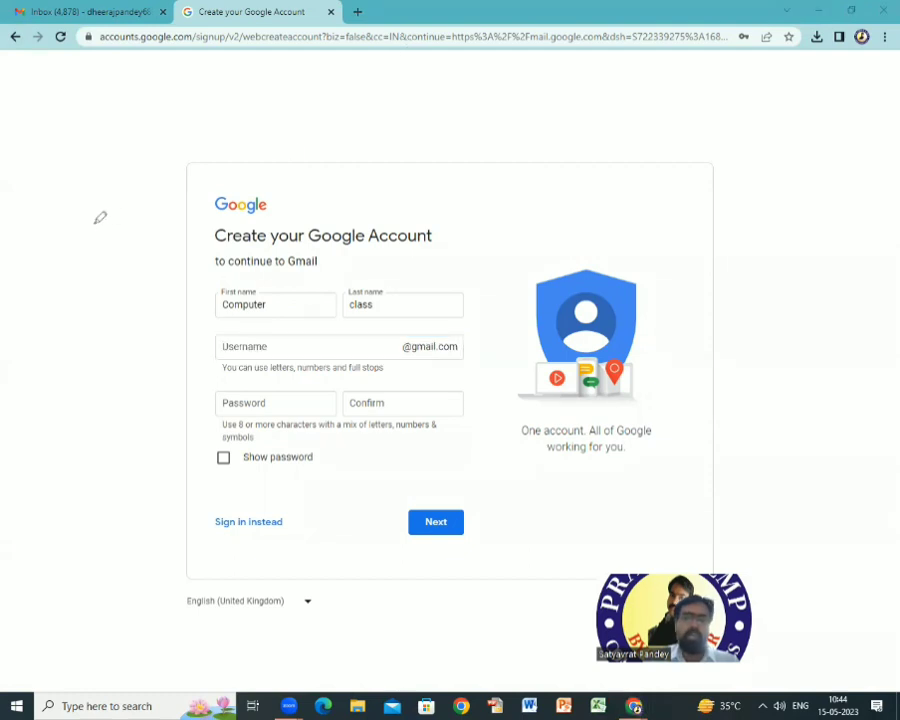
pyautogui.moveTo(98, 215)
pyautogui.mouseDown()
pyautogui.moveTo(130, 218)
pyautogui.moveTo(221, 158)
pyautogui.moveTo(340, 200)
pyautogui.mouseUp()
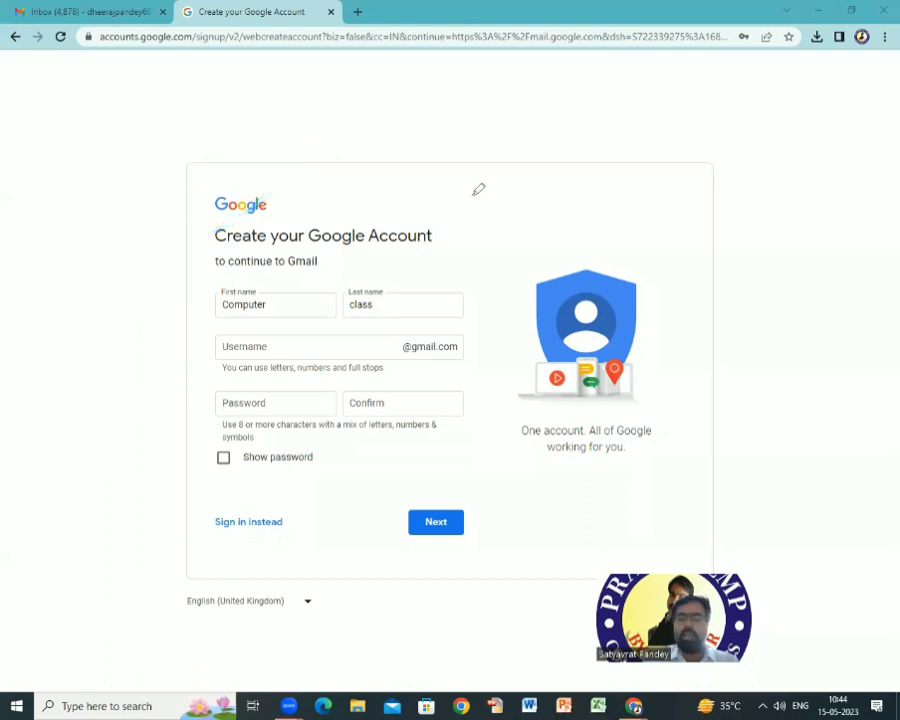
pyautogui.moveTo(487, 140)
pyautogui.mouseDown()
pyautogui.moveTo(462, 195)
pyautogui.moveTo(777, 155)
pyautogui.moveTo(856, 165)
pyautogui.moveTo(866, 190)
pyautogui.mouseUp()
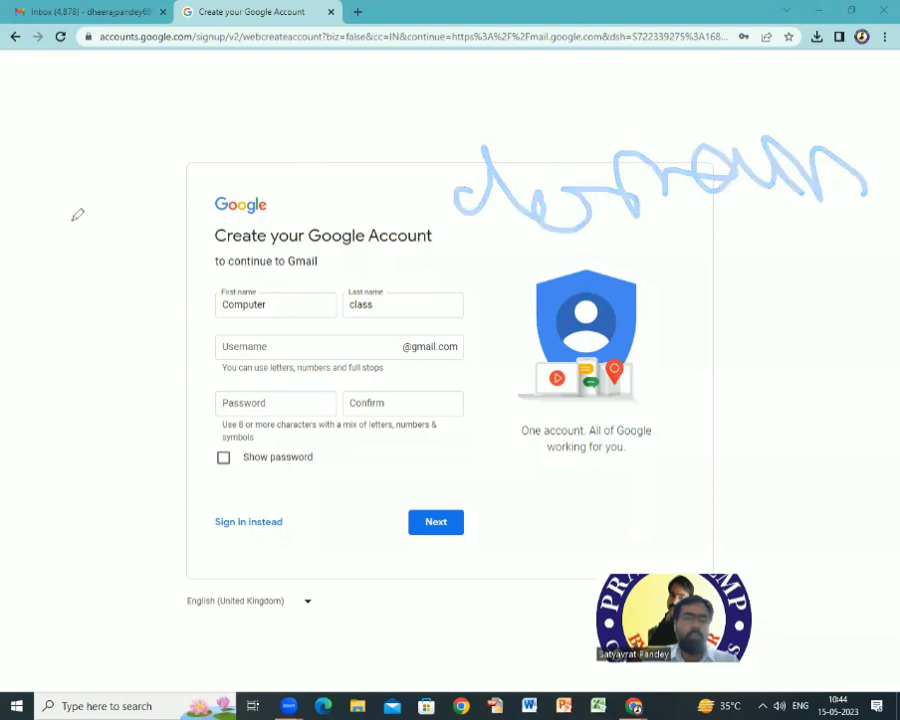
pyautogui.moveTo(72, 218)
pyautogui.mouseDown()
pyautogui.moveTo(201, 185)
pyautogui.moveTo(476, 155)
pyautogui.mouseUp()
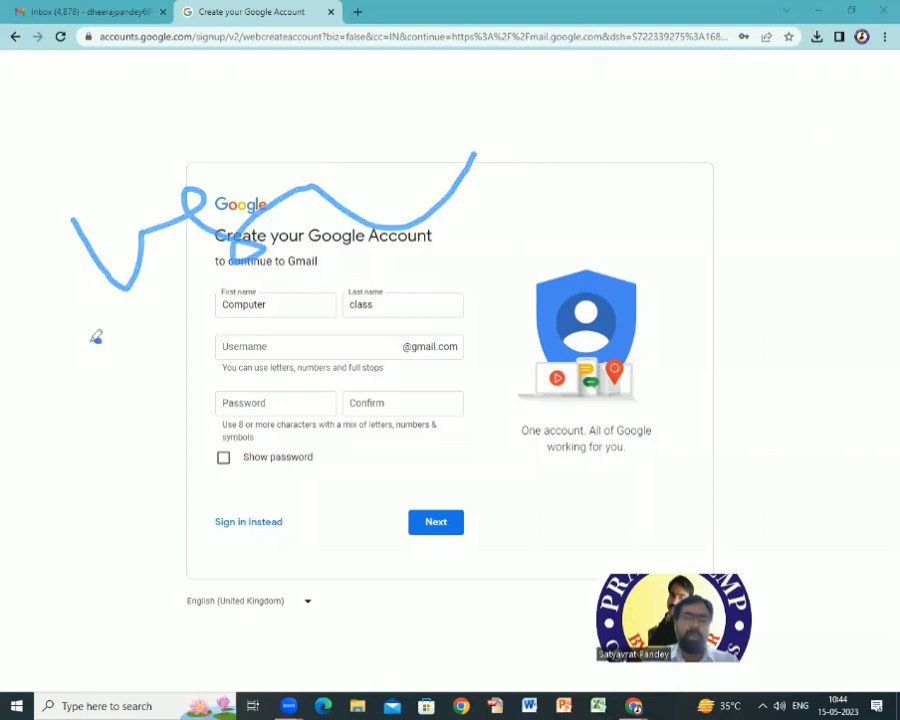
pyautogui.moveTo(96, 336)
pyautogui.mouseDown()
pyautogui.moveTo(92, 364)
pyautogui.moveTo(100, 305)
pyautogui.moveTo(173, 371)
pyautogui.mouseUp()
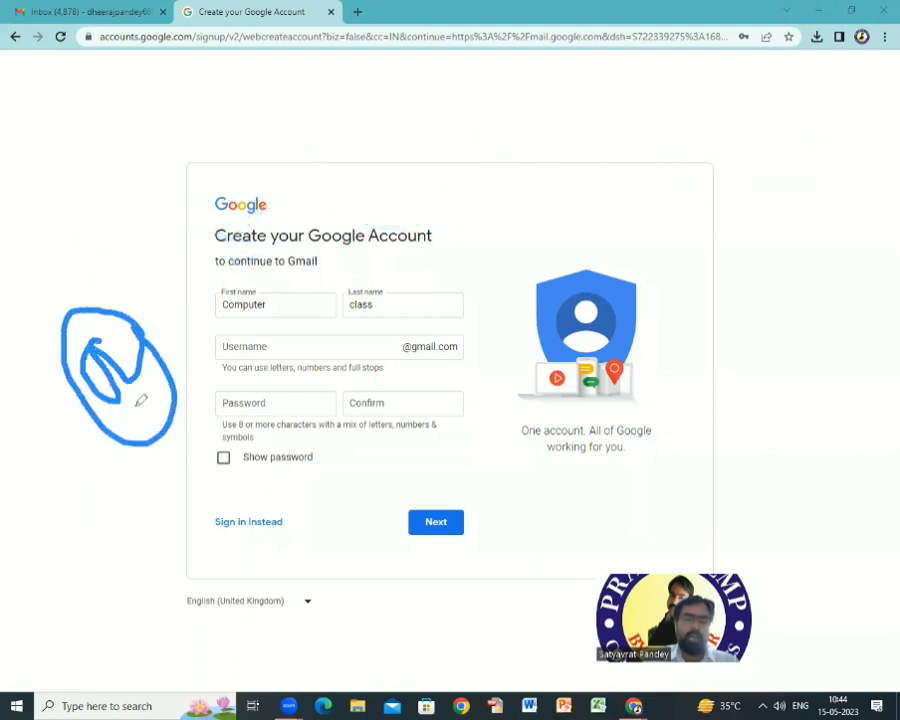
pyautogui.moveTo(90, 440); pyautogui.dragTo(230, 346)
pyautogui.moveTo(112, 256)
pyautogui.mouseDown()
pyautogui.moveTo(128, 302)
pyautogui.moveTo(77, 198)
pyautogui.moveTo(233, 236)
pyautogui.moveTo(185, 225)
pyautogui.mouseUp()
pyautogui.moveTo(79, 366); pyautogui.dragTo(356, 272)
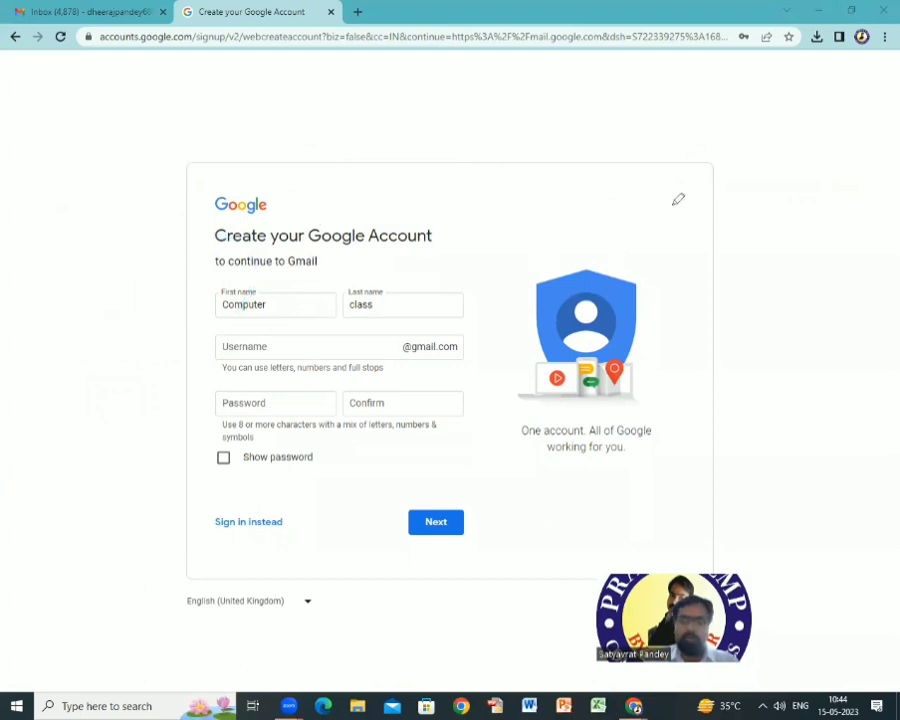
pyautogui.press('Escape')
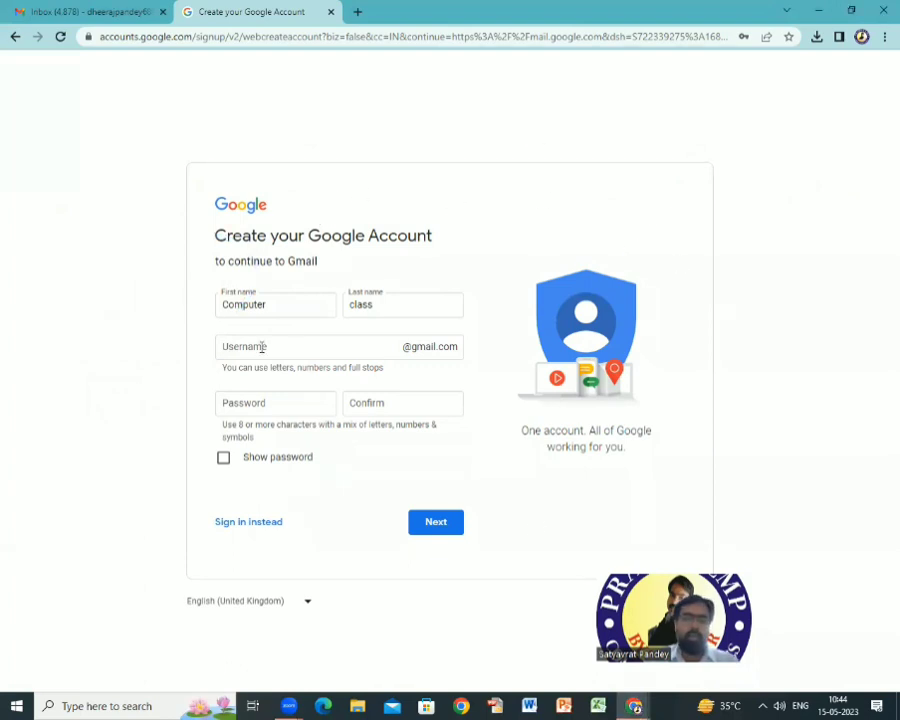
# Revise the username starting with 'comp' until it is no longer flagged as taken.
pyautogui.click(262, 346)
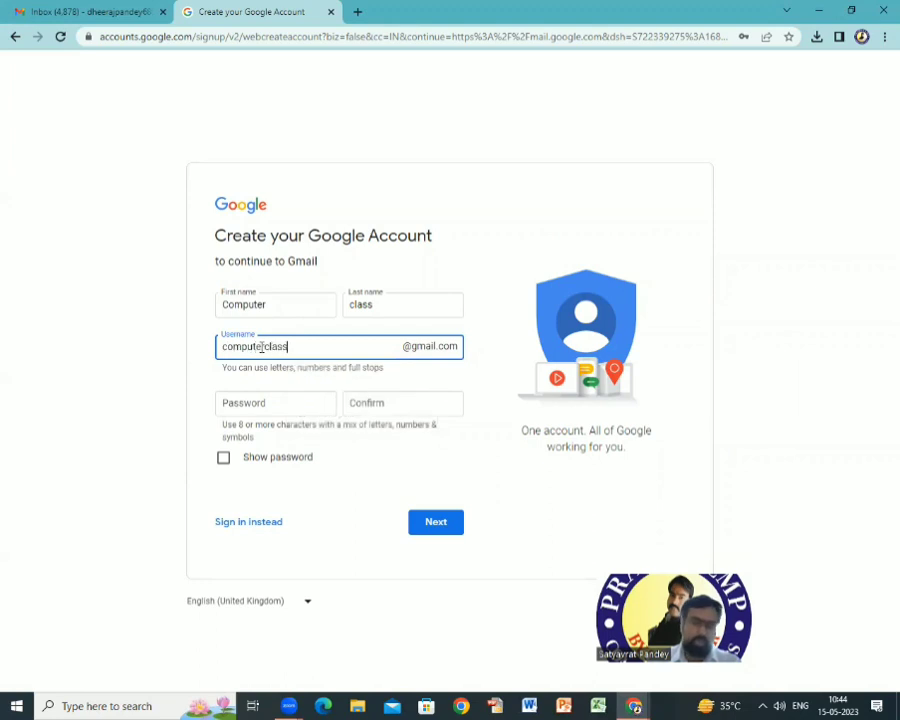
pyautogui.click(541, 251)
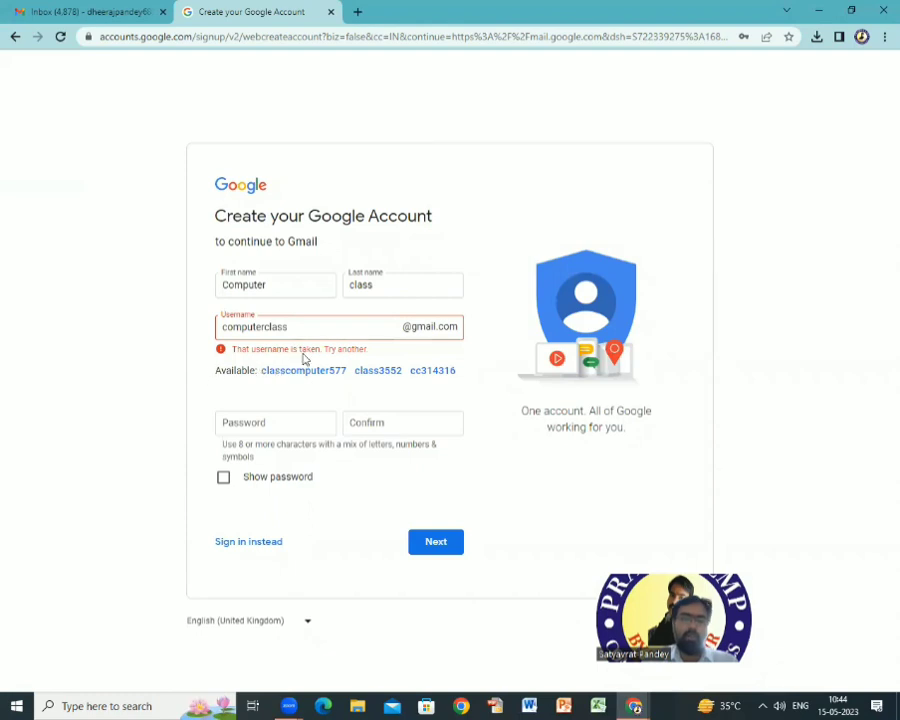
pyautogui.click(289, 326)
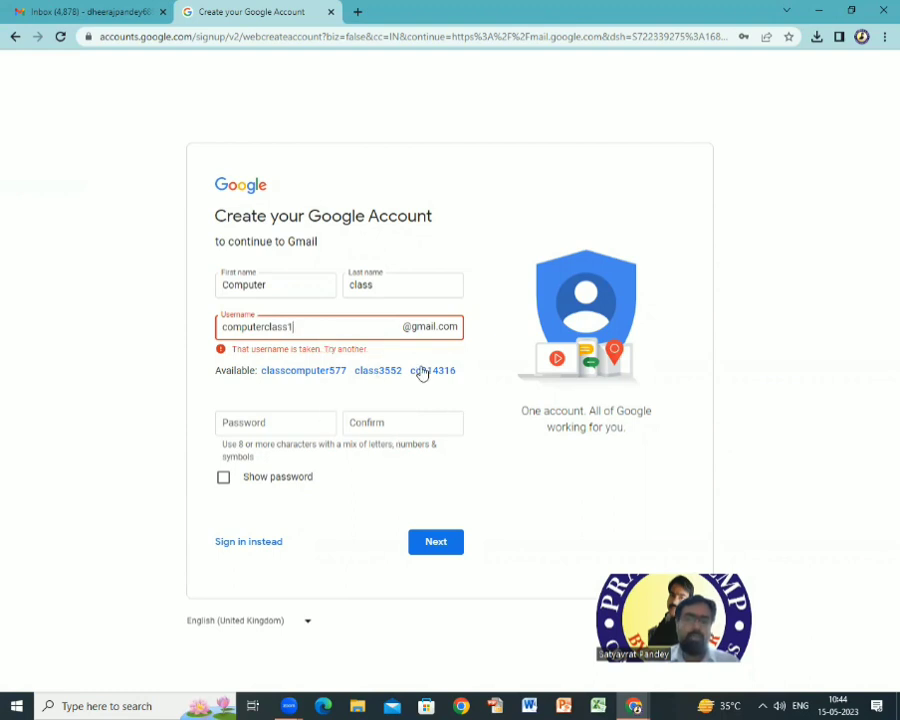
pyautogui.click(253, 390)
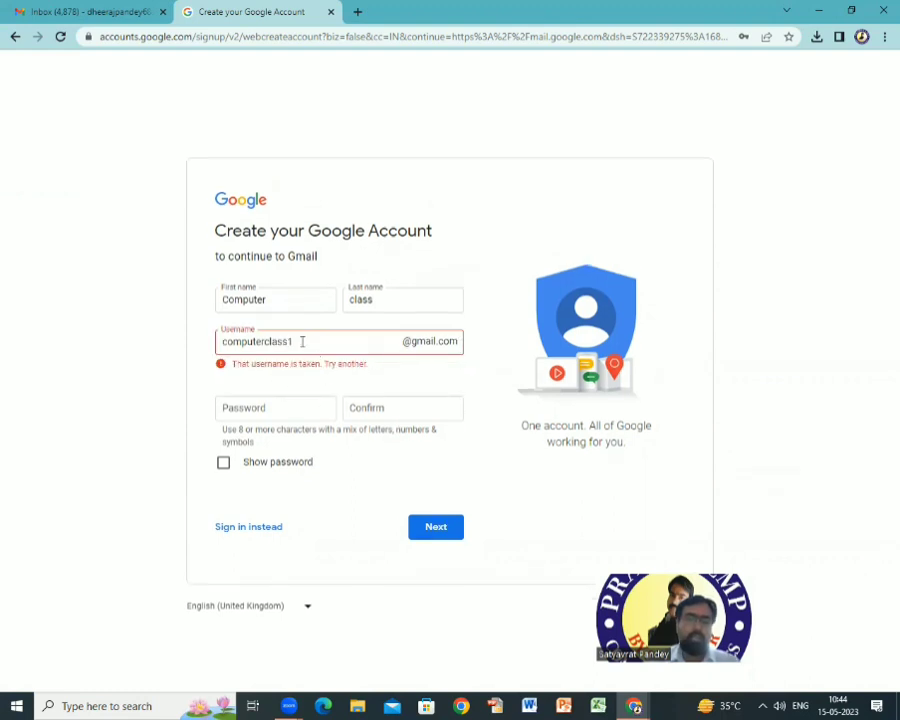
pyautogui.click(300, 341)
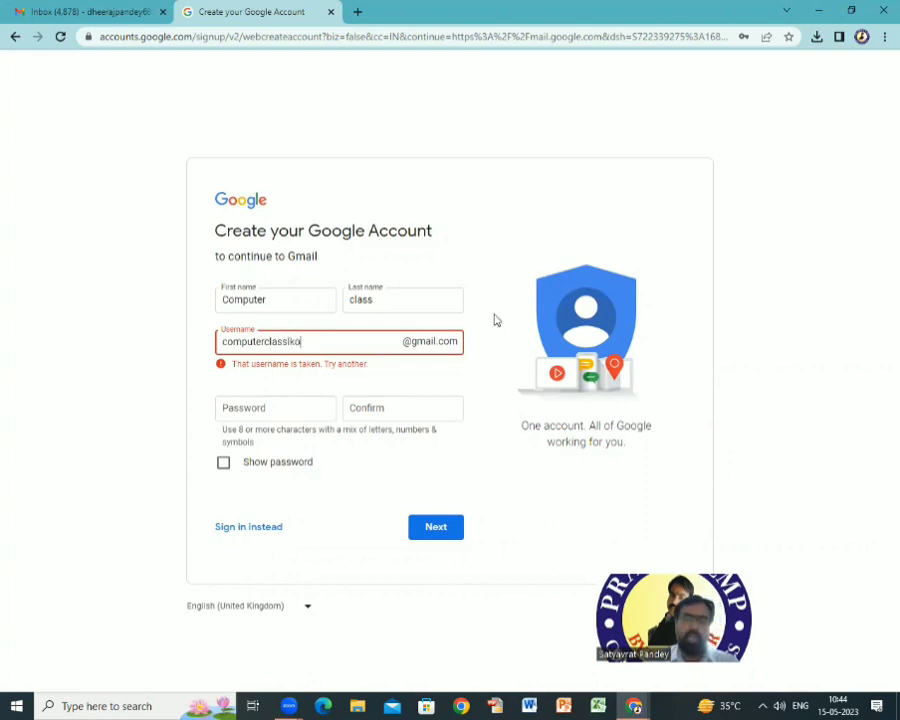
pyautogui.click(516, 261)
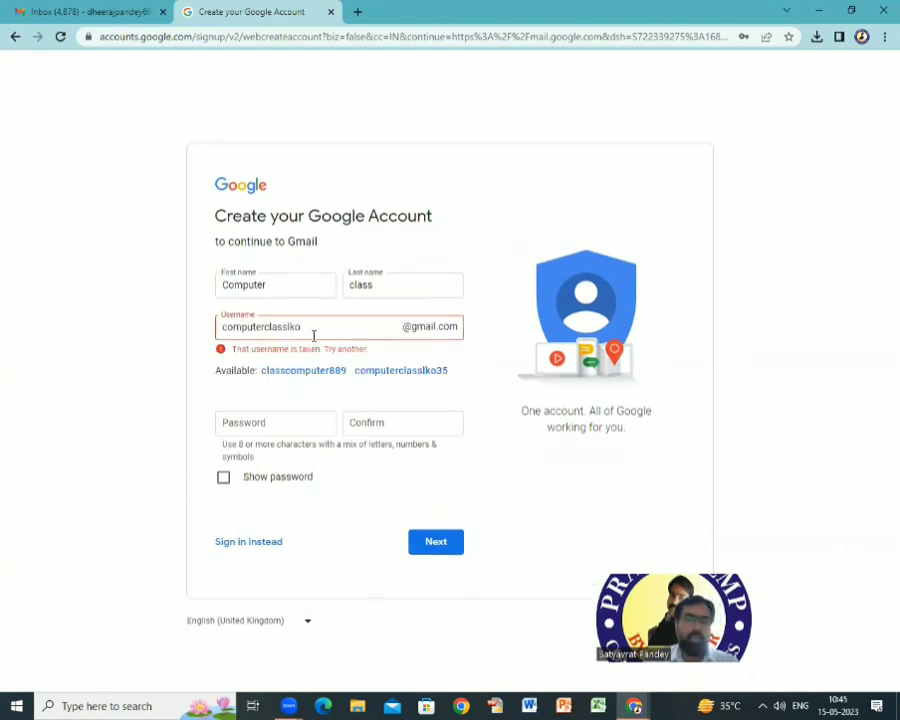
pyautogui.click(310, 326)
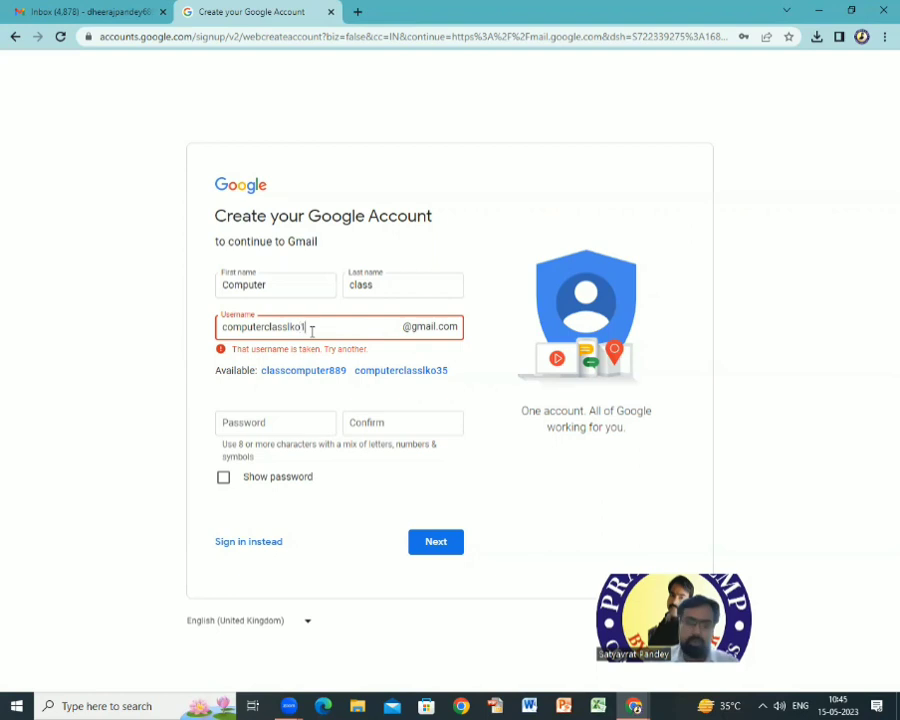
pyautogui.click(226, 378)
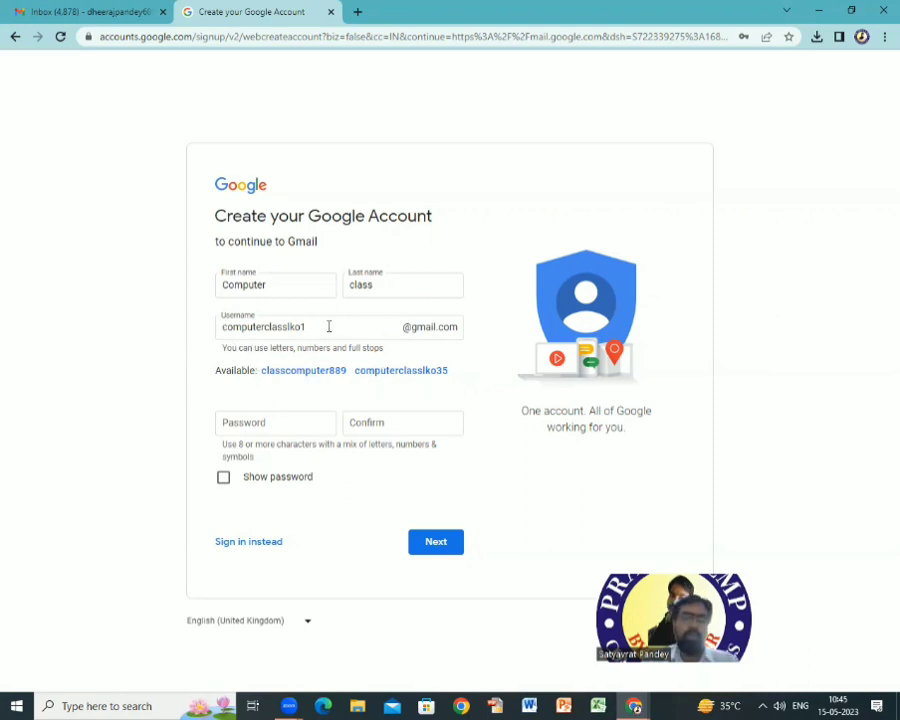
pyautogui.click(261, 428)
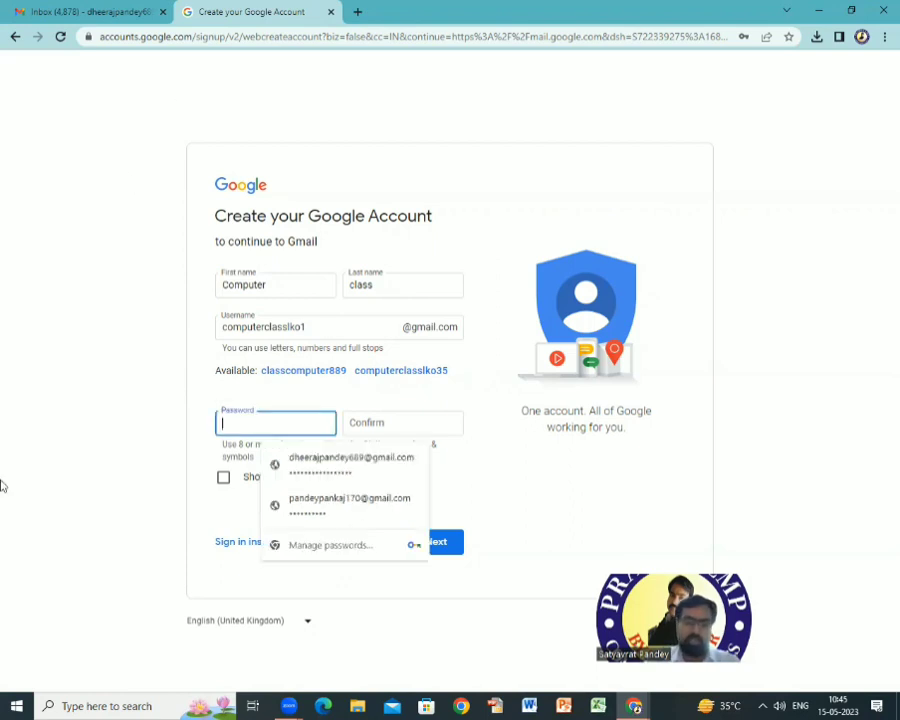
pyautogui.click(536, 462)
pyautogui.click(283, 423)
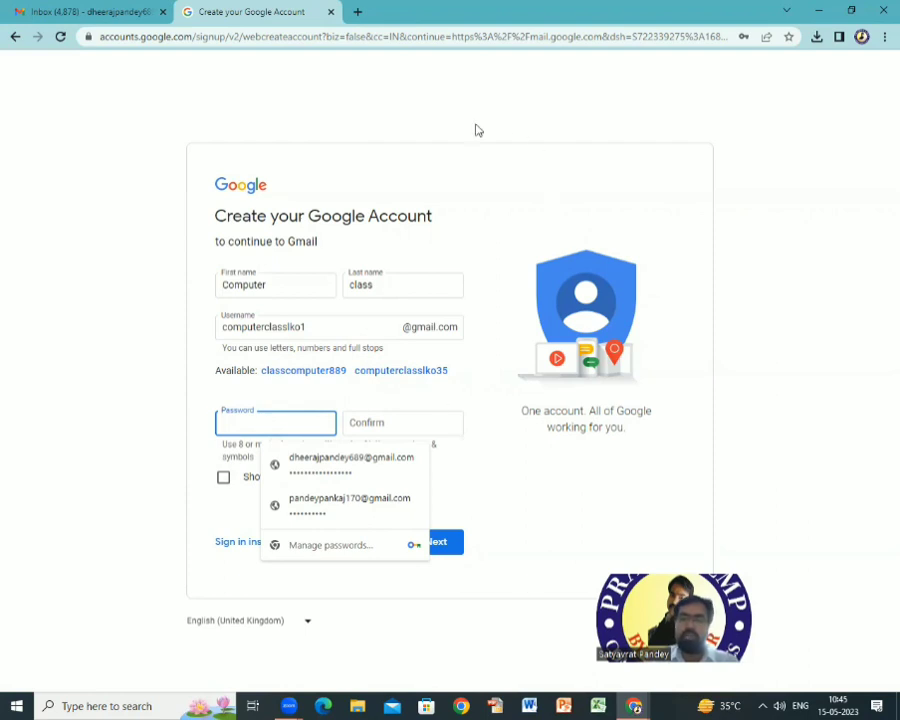
pyautogui.click(41, 264)
pyautogui.moveTo(41, 264)
pyautogui.mouseDown()
pyautogui.moveTo(72, 226)
pyautogui.moveTo(68, 215)
pyautogui.moveTo(121, 295)
pyautogui.moveTo(150, 302)
pyautogui.mouseUp()
pyautogui.moveTo(75, 356); pyautogui.dragTo(142, 410)
pyautogui.moveTo(133, 502)
pyautogui.mouseDown()
pyautogui.moveTo(81, 531)
pyautogui.moveTo(30, 470)
pyautogui.moveTo(190, 461)
pyautogui.mouseUp()
pyautogui.moveTo(44, 421); pyautogui.dragTo(144, 371)
pyautogui.moveTo(130, 152)
pyautogui.mouseDown()
pyautogui.moveTo(10, 352)
pyautogui.moveTo(420, 450)
pyautogui.moveTo(88, 157)
pyautogui.moveTo(76, 315)
pyautogui.moveTo(362, 210)
pyautogui.mouseUp()
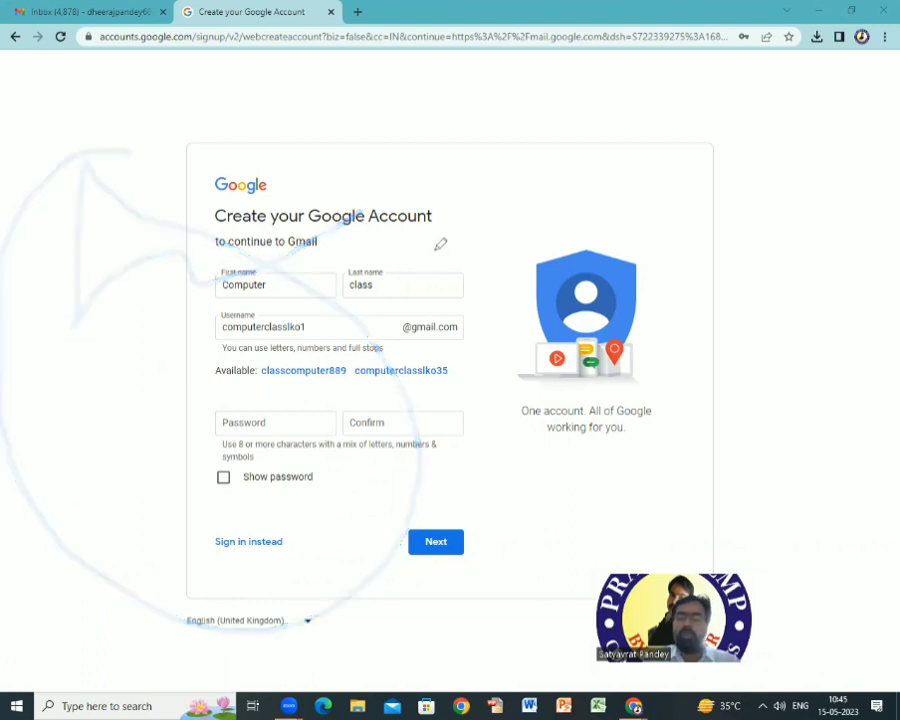
pyautogui.moveTo(431, 241)
pyautogui.mouseDown()
pyautogui.moveTo(532, 249)
pyautogui.moveTo(575, 157)
pyautogui.moveTo(679, 149)
pyautogui.mouseUp()
pyautogui.moveTo(738, 257)
pyautogui.mouseDown()
pyautogui.moveTo(692, 203)
pyautogui.moveTo(826, 259)
pyautogui.mouseUp()
pyautogui.moveTo(669, 412); pyautogui.dragTo(809, 323)
pyautogui.moveTo(779, 382); pyautogui.dragTo(812, 366)
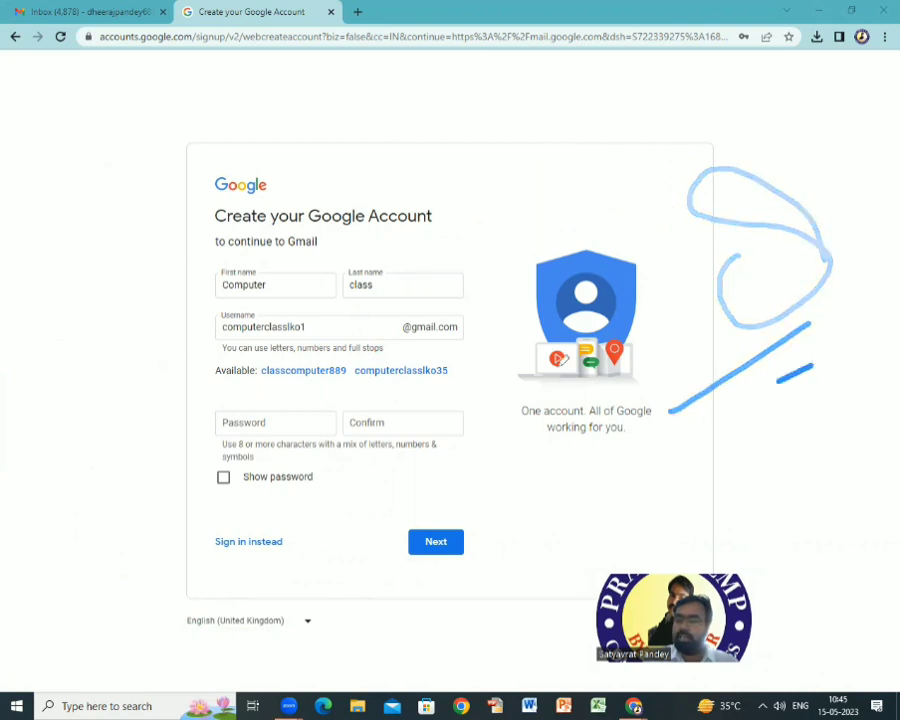
pyautogui.moveTo(453, 244)
pyautogui.mouseDown()
pyautogui.moveTo(451, 261)
pyautogui.moveTo(443, 195)
pyautogui.mouseUp()
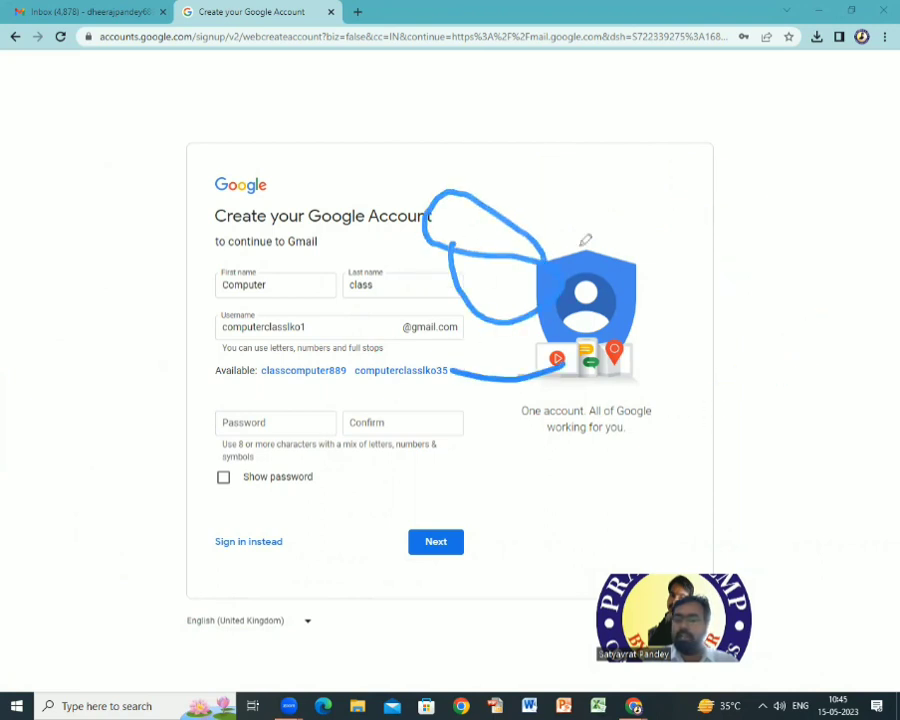
pyautogui.moveTo(587, 239)
pyautogui.mouseDown()
pyautogui.moveTo(506, 404)
pyautogui.moveTo(558, 207)
pyautogui.moveTo(739, 153)
pyautogui.mouseUp()
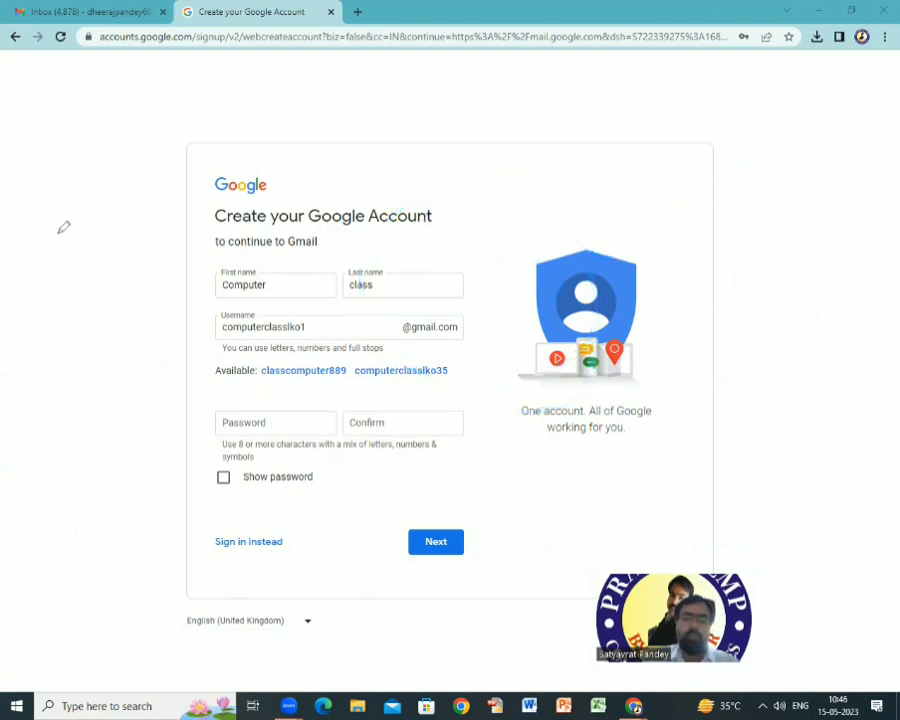
pyautogui.moveTo(59, 229); pyautogui.dragTo(128, 208)
pyautogui.moveTo(113, 330); pyautogui.dragTo(219, 369)
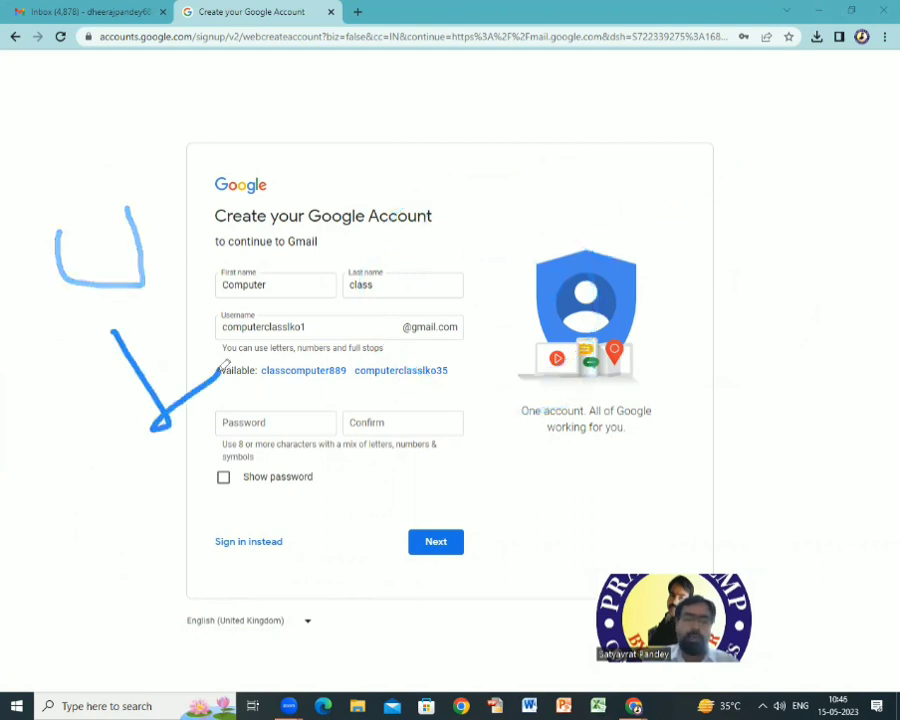
pyautogui.moveTo(153, 518)
pyautogui.mouseDown()
pyautogui.moveTo(150, 492)
pyautogui.moveTo(194, 456)
pyautogui.moveTo(222, 448)
pyautogui.moveTo(366, 480)
pyautogui.mouseUp()
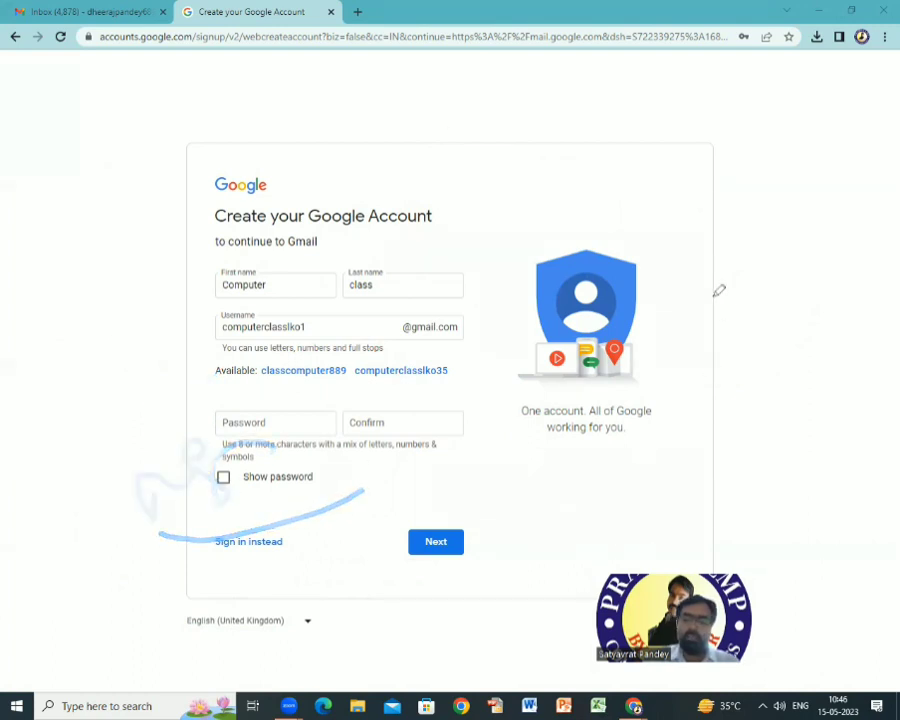
# Enter and confirm the account password, then submit the account details.
pyautogui.click(245, 419)
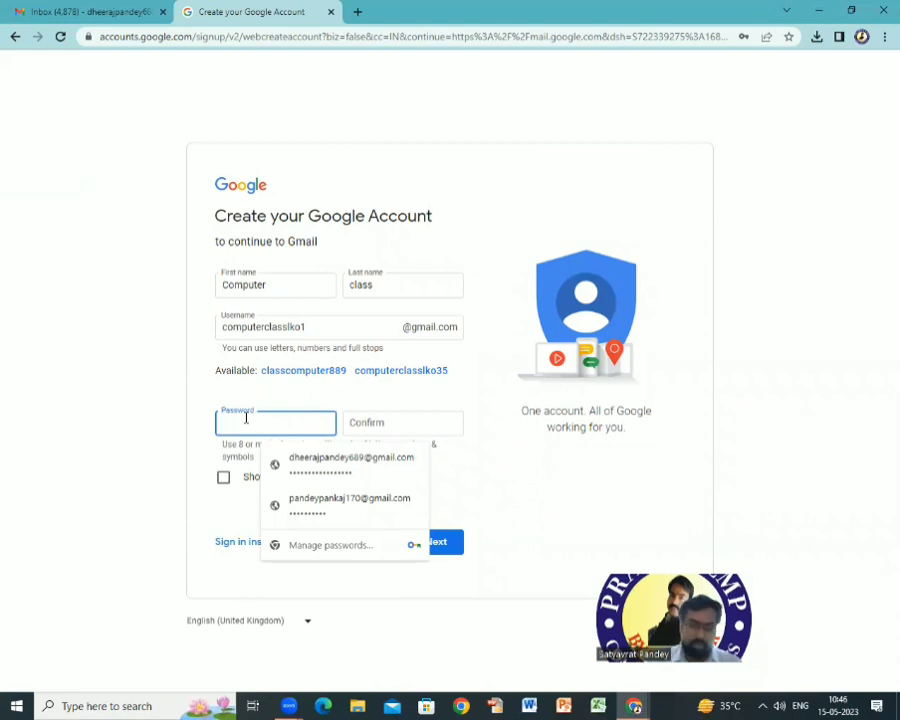
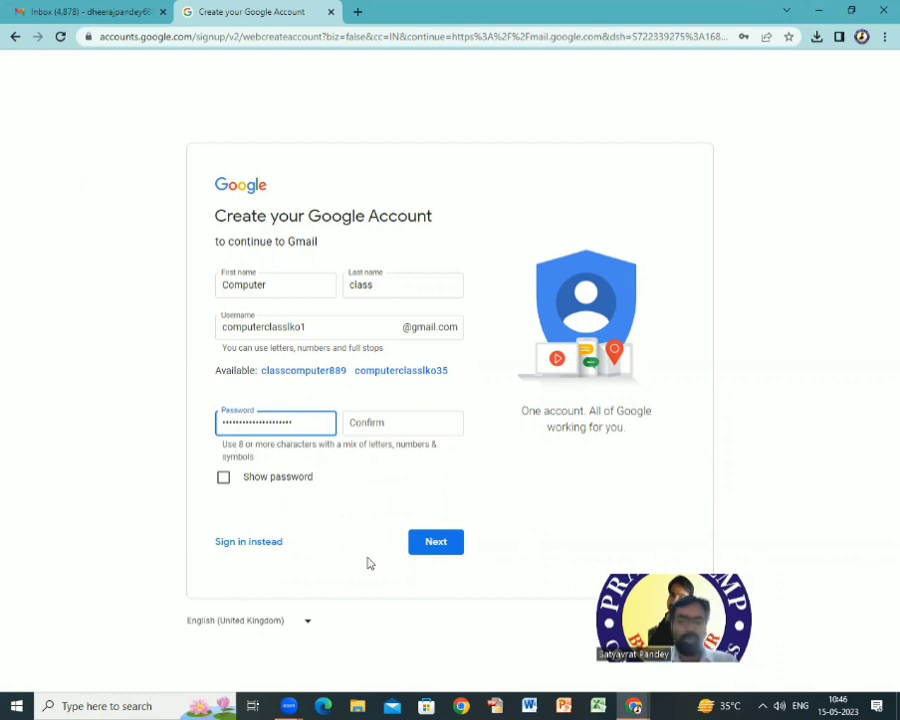
pyautogui.press('Tab')
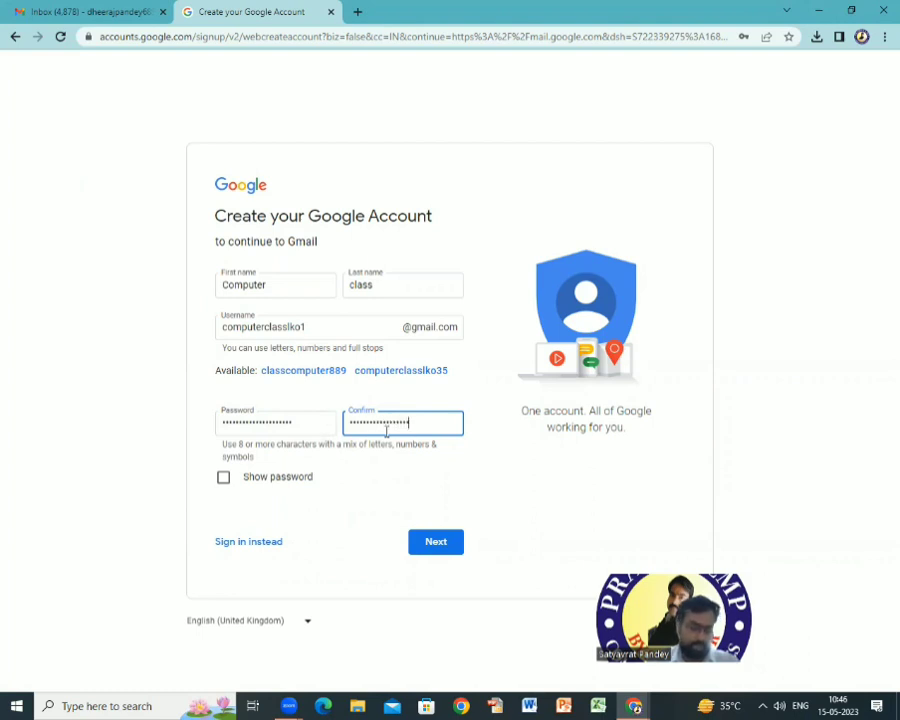
pyautogui.click(437, 548)
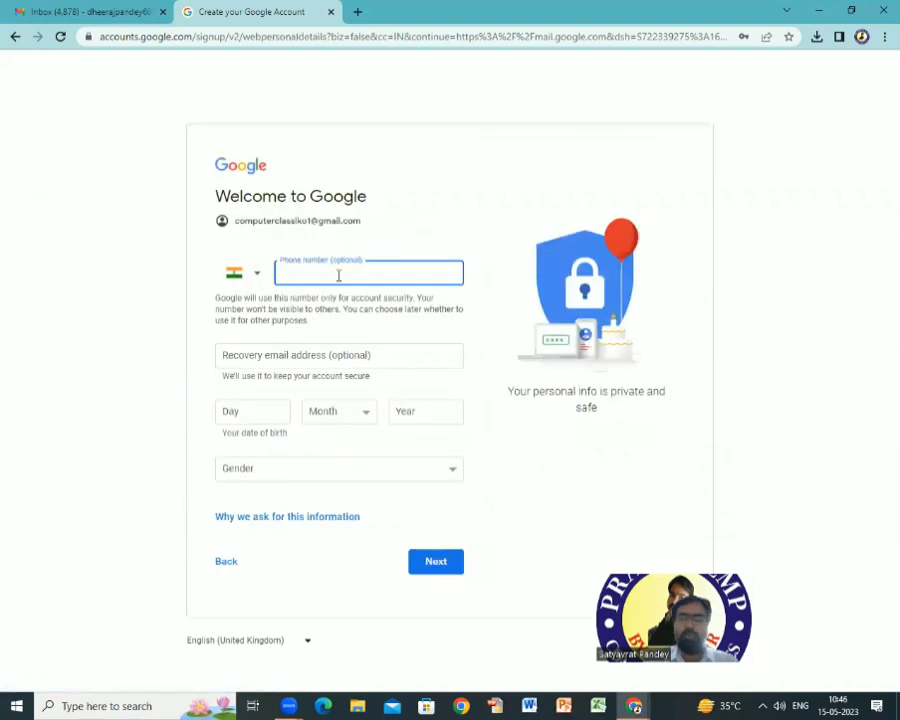
# Enter the phone number, birth date 10 April 1990 and gender Male, then submit.
pyautogui.click(297, 265)
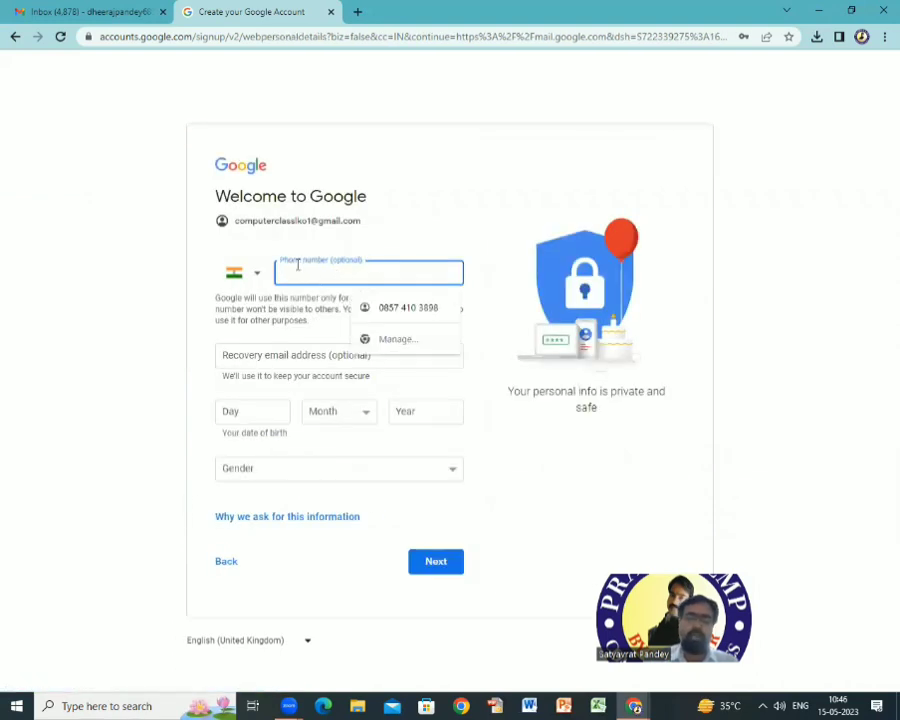
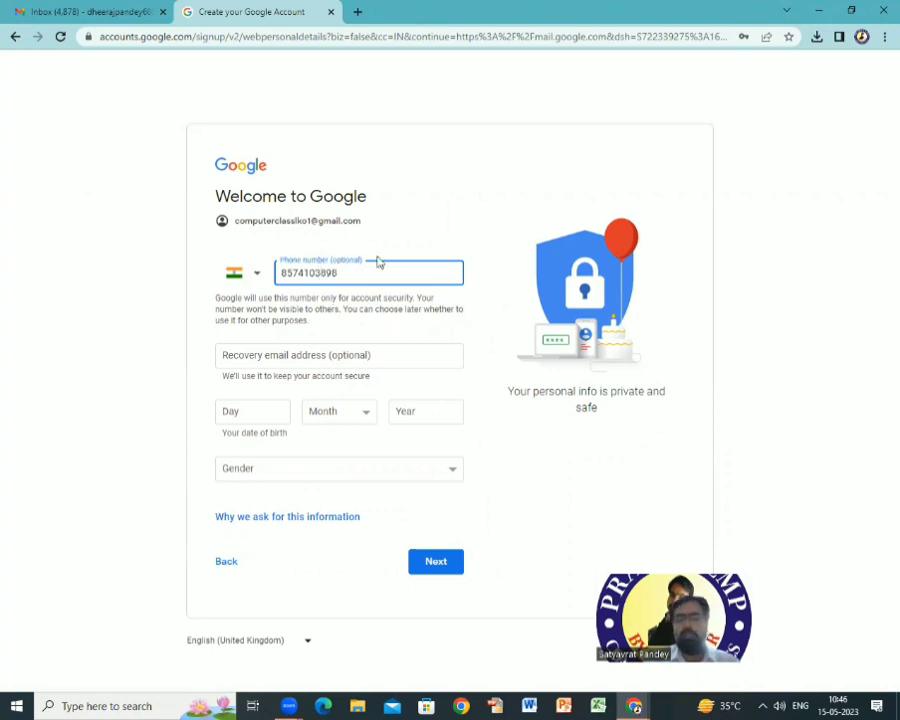
pyautogui.click(242, 416)
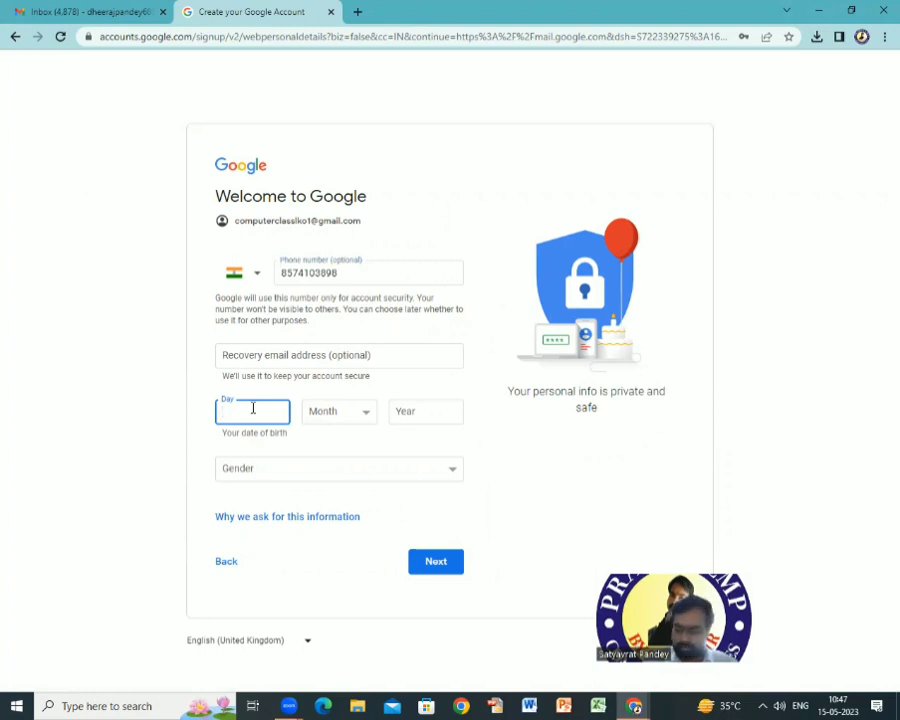
pyautogui.press('Tab')
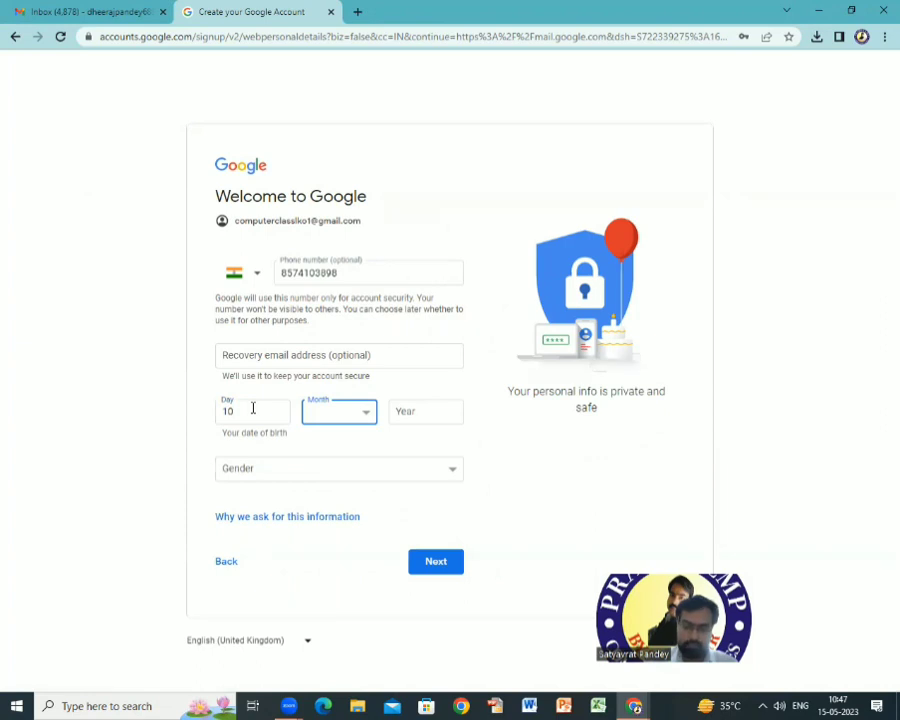
pyautogui.press('a')
pyautogui.press('Tab')
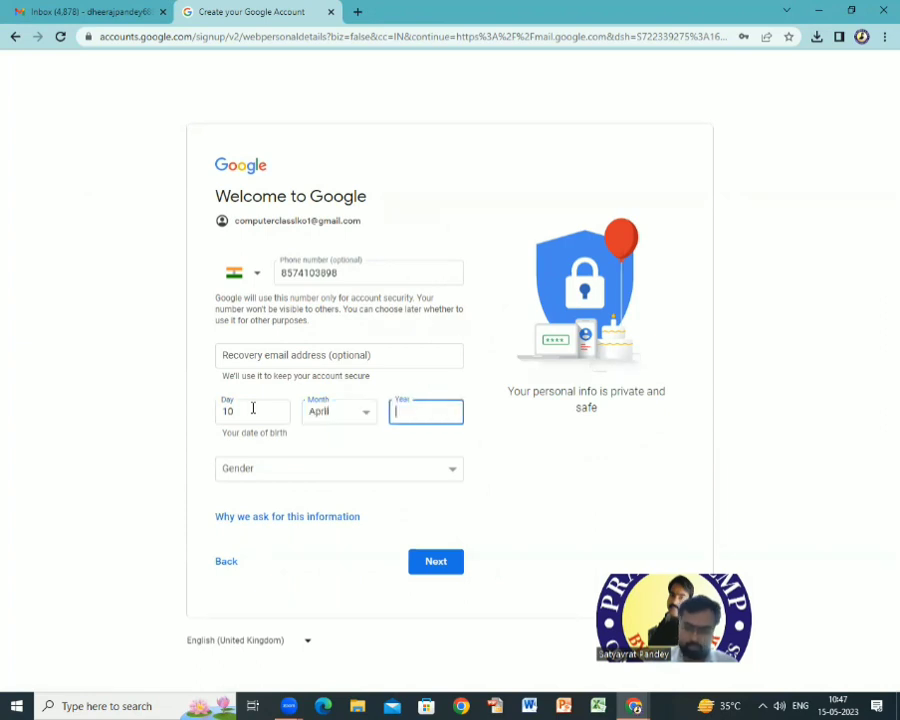
pyautogui.write('1990')
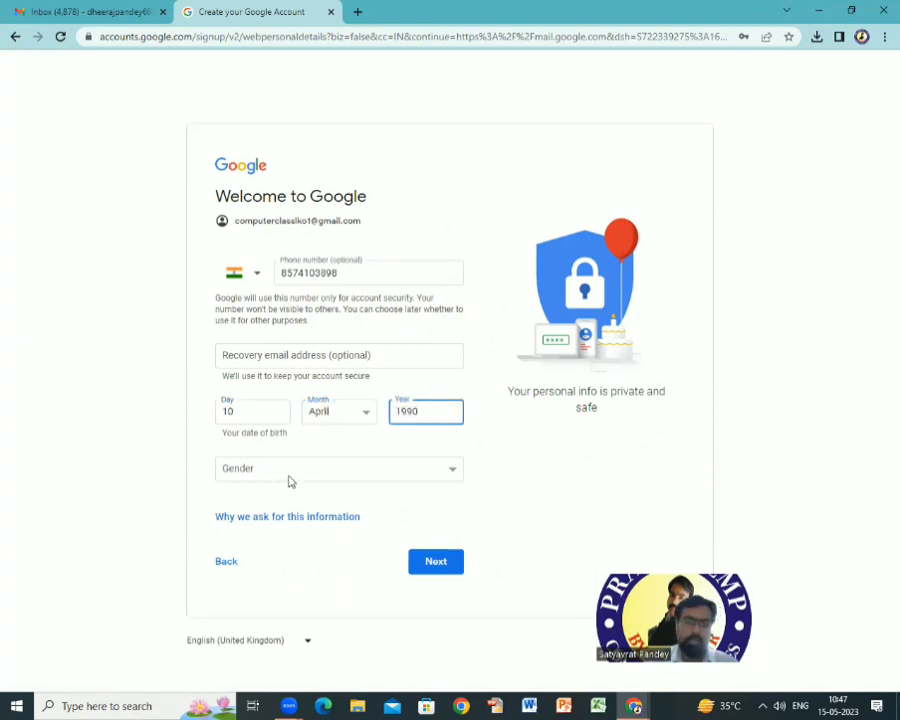
pyautogui.click(288, 478)
pyautogui.click(240, 502)
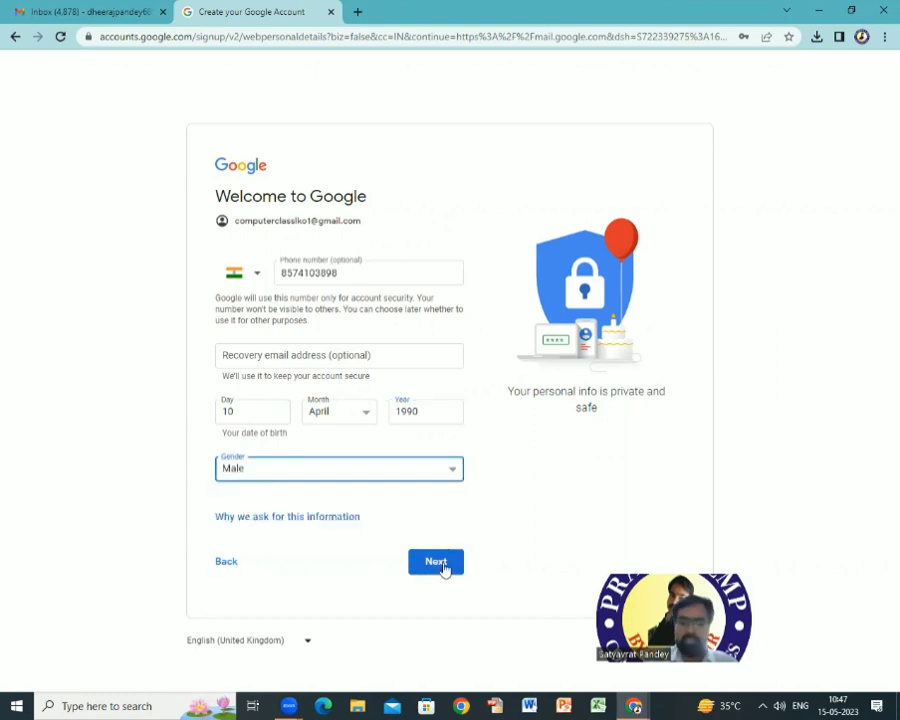
pyautogui.click(437, 562)
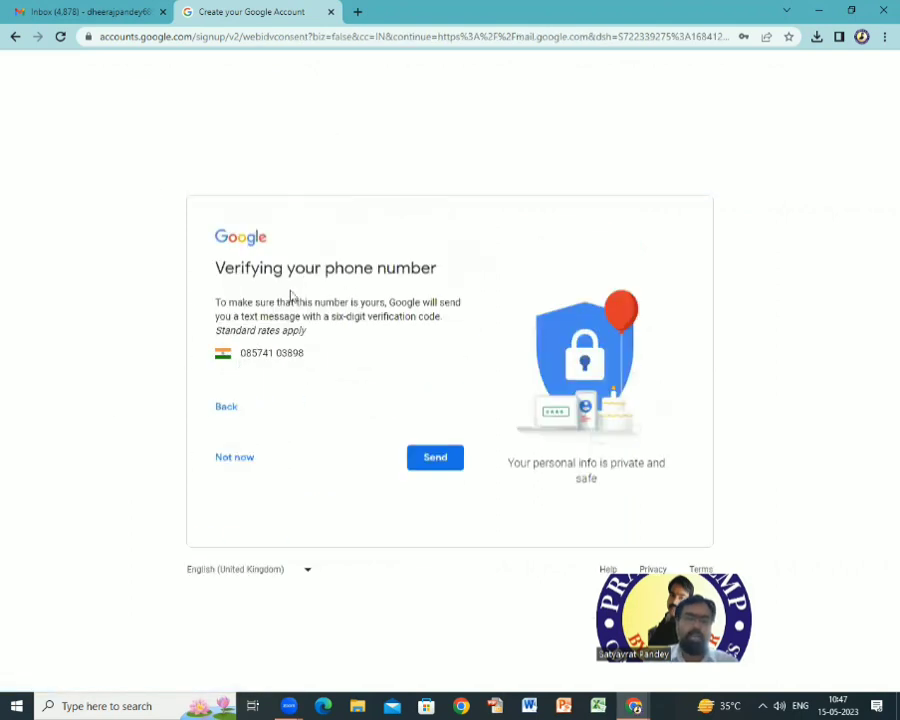
# Send the SMS verification code to the phone and enter the received code to verify.
pyautogui.click(444, 460)
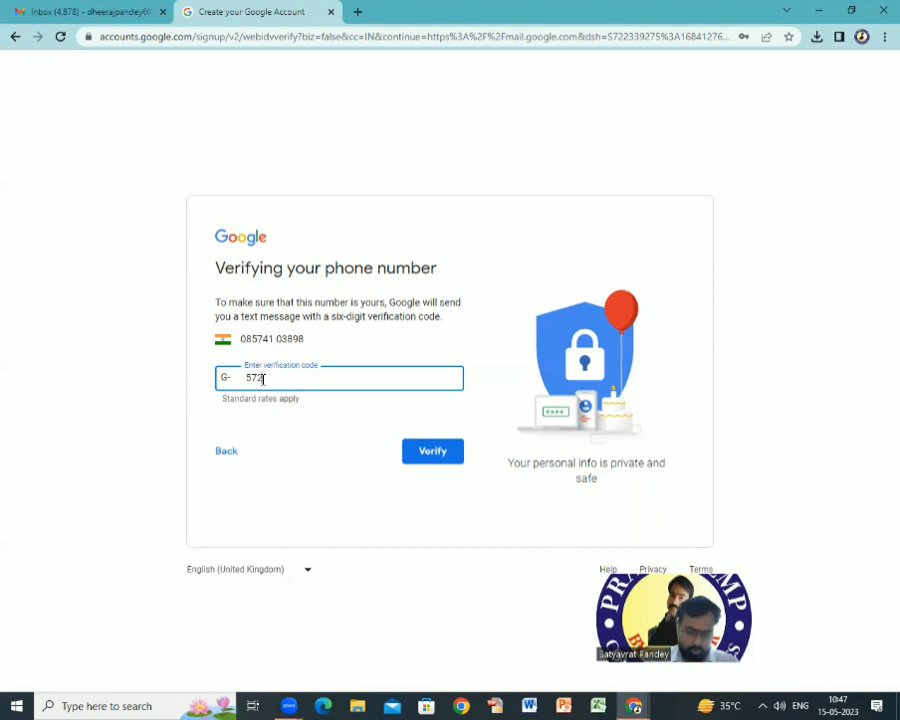
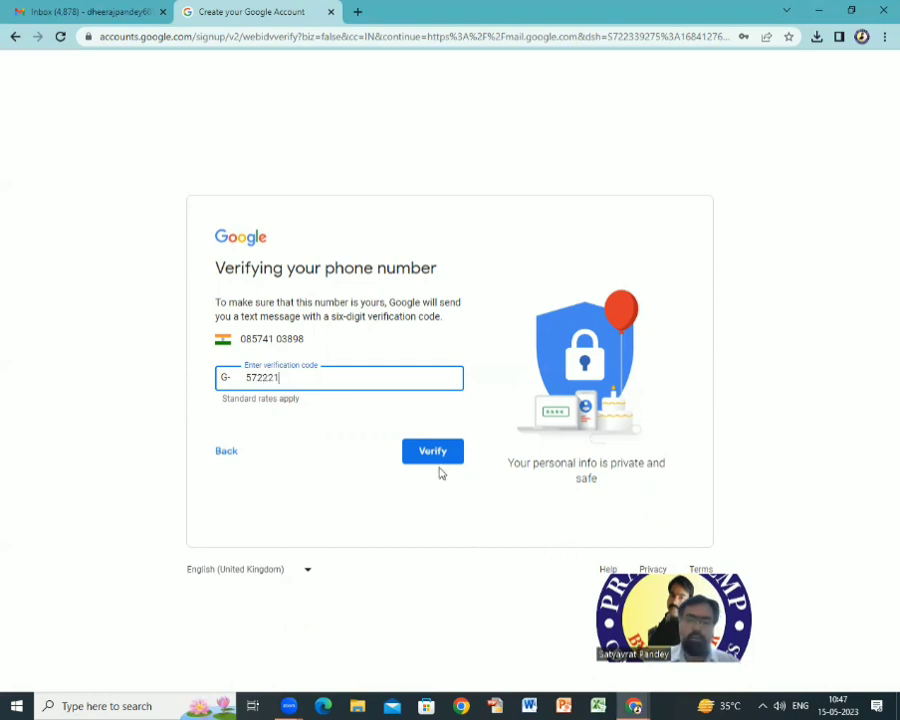
pyautogui.click(433, 455)
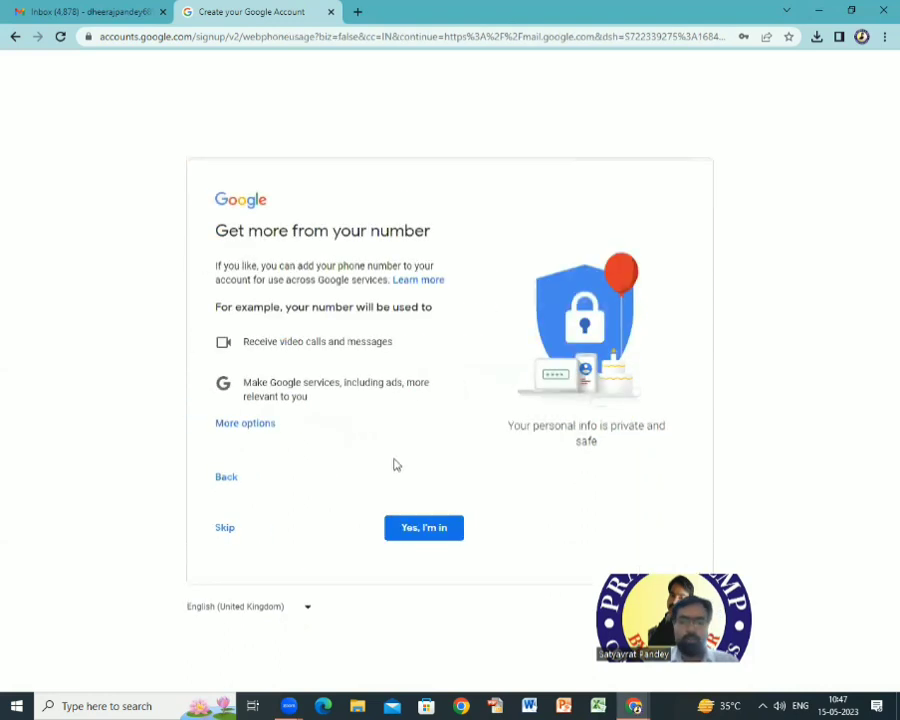
# Choose 'Yes, I'm in' for the number and agree to Google's Privacy and Terms.
pyautogui.click(433, 530)
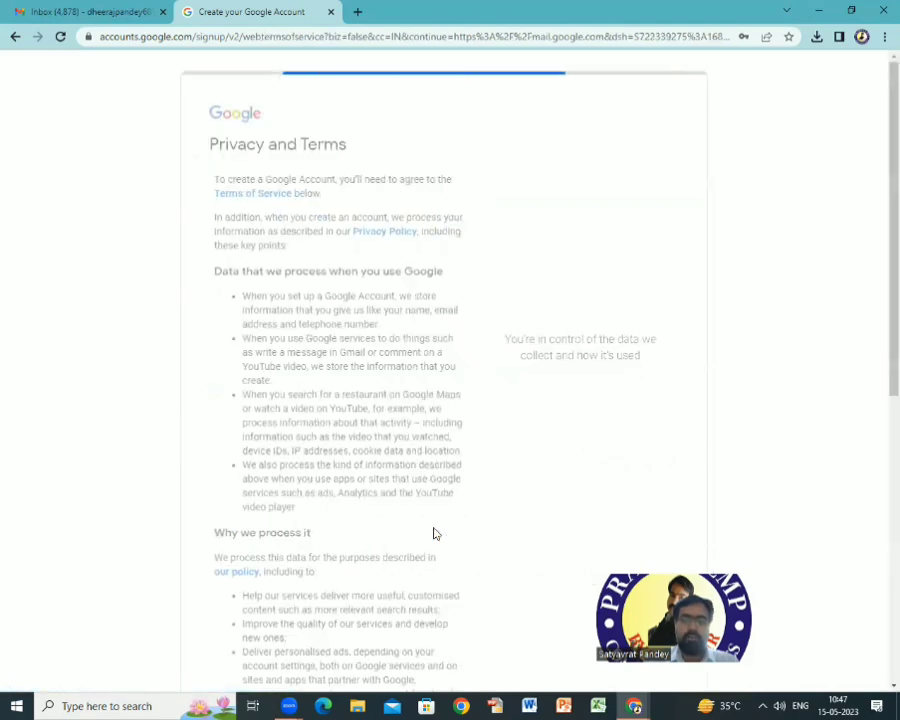
pyautogui.scroll(-5, 433, 533)
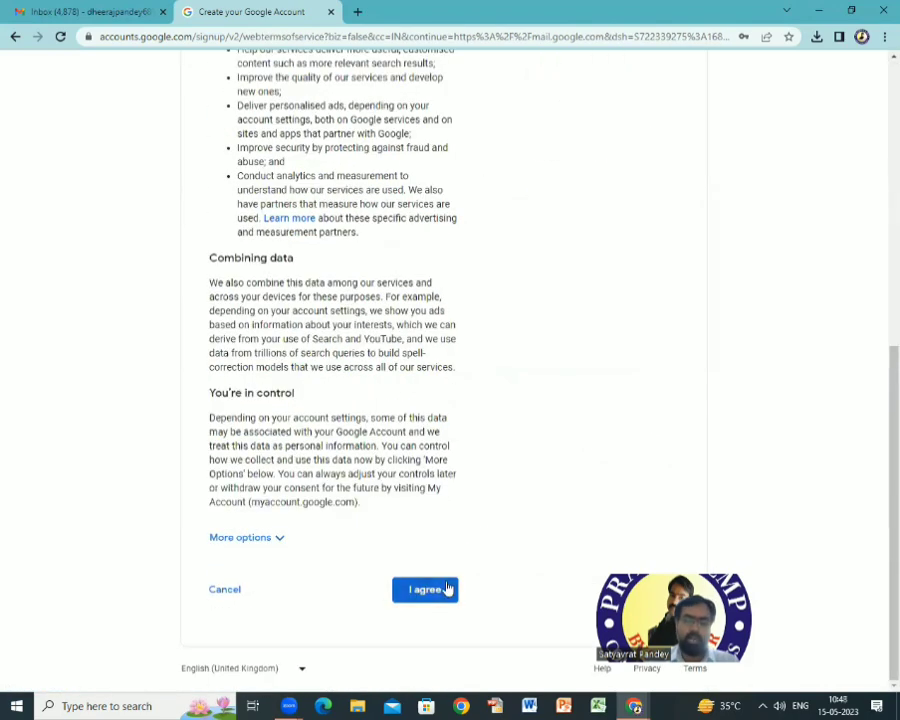
pyautogui.click(448, 586)
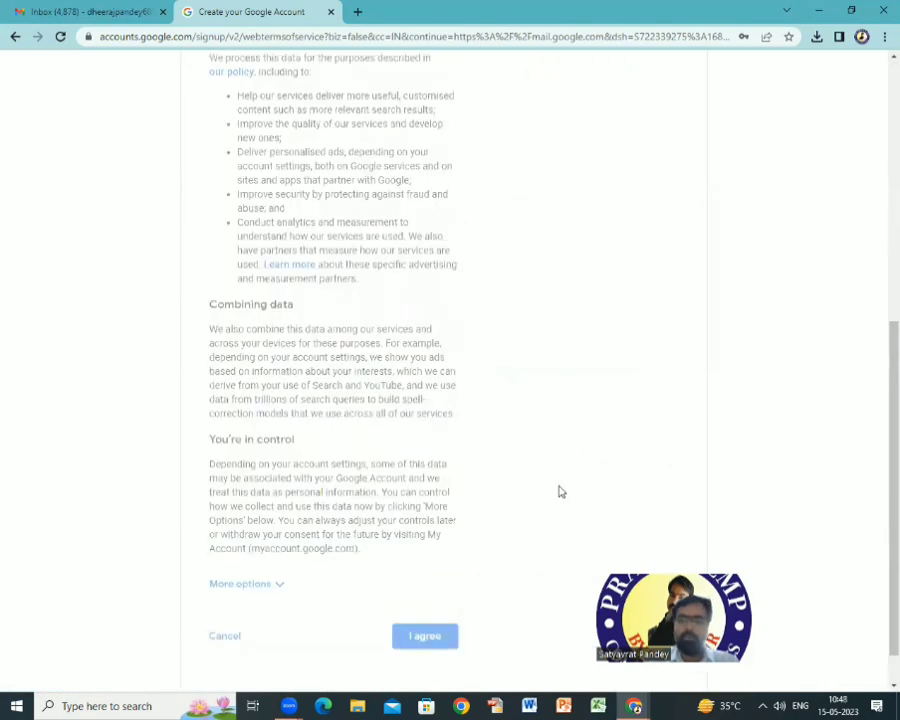
pyautogui.scroll(-1, 450, 426)
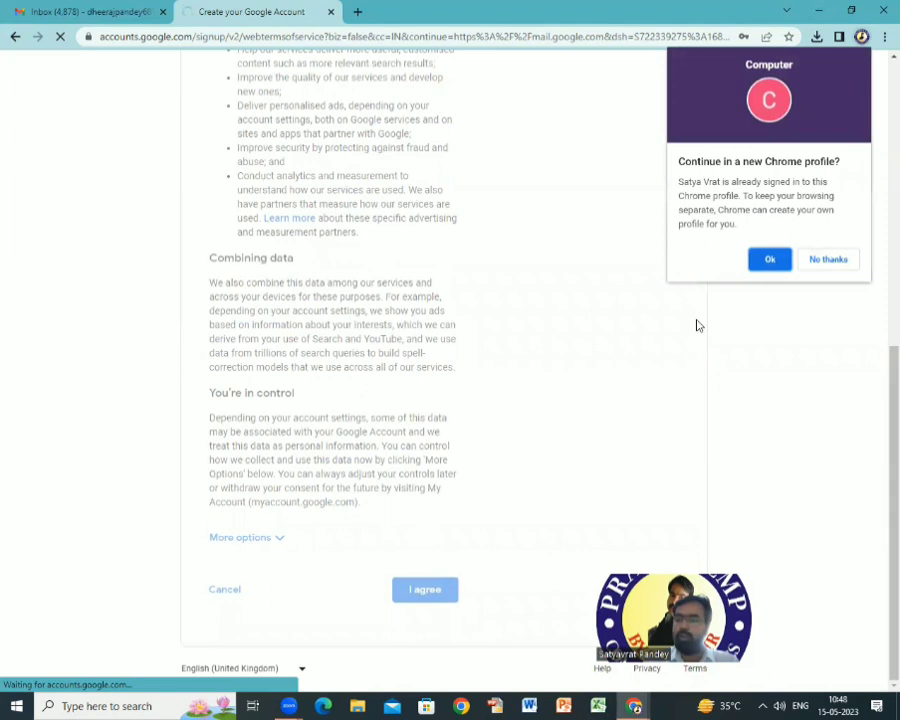
# Continue in a new Chrome profile and click Done on the 'Welcome, Computer' customization popup.
pyautogui.click(770, 259)
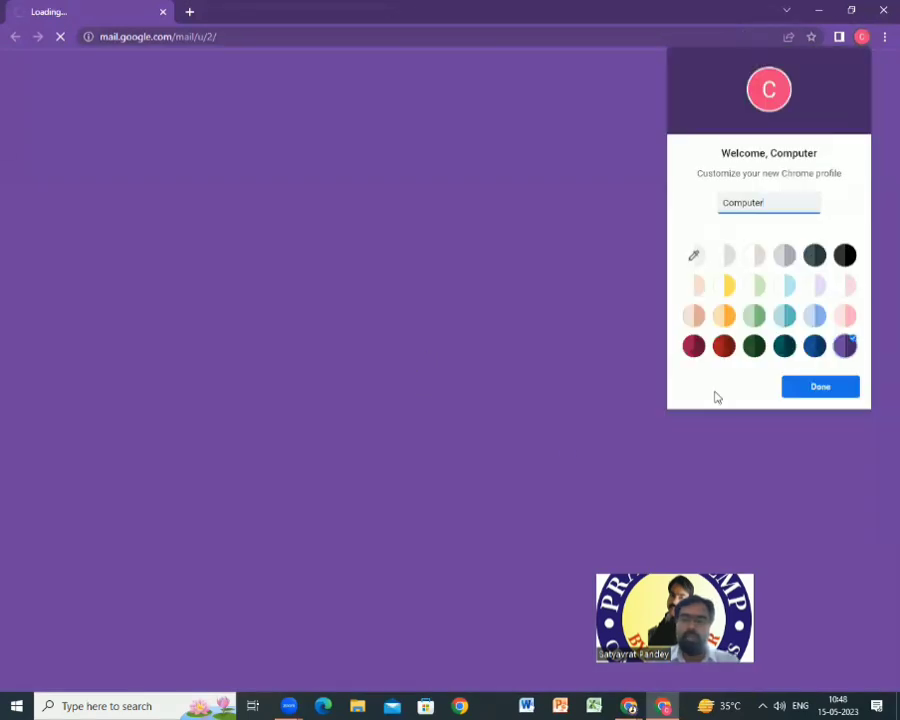
pyautogui.click(845, 392)
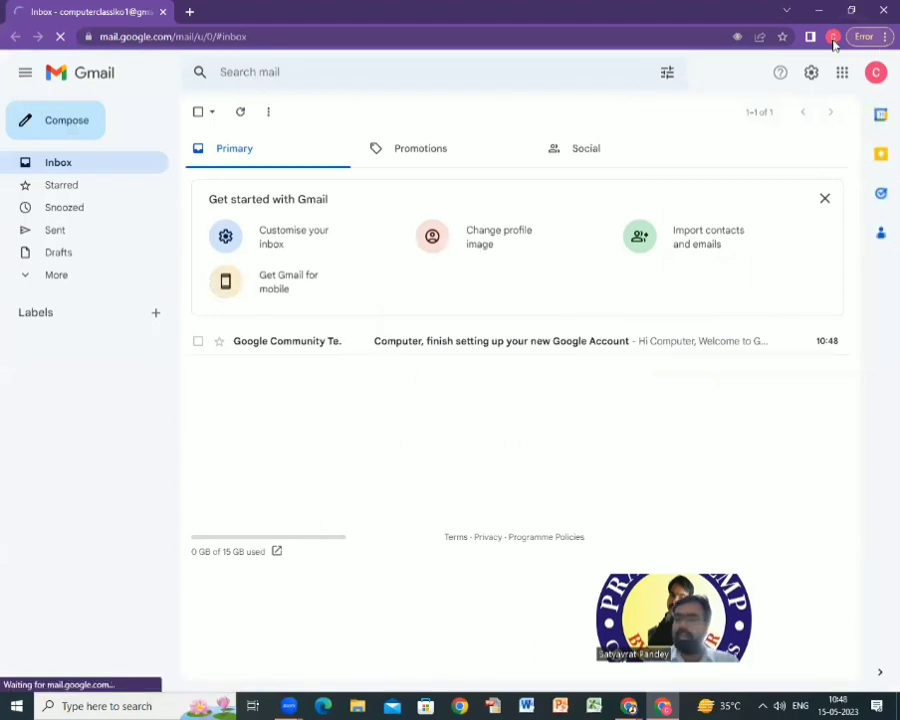
# Check the signed-in account details, then reload the Inbox to show 1 unread message.
pyautogui.click(876, 74)
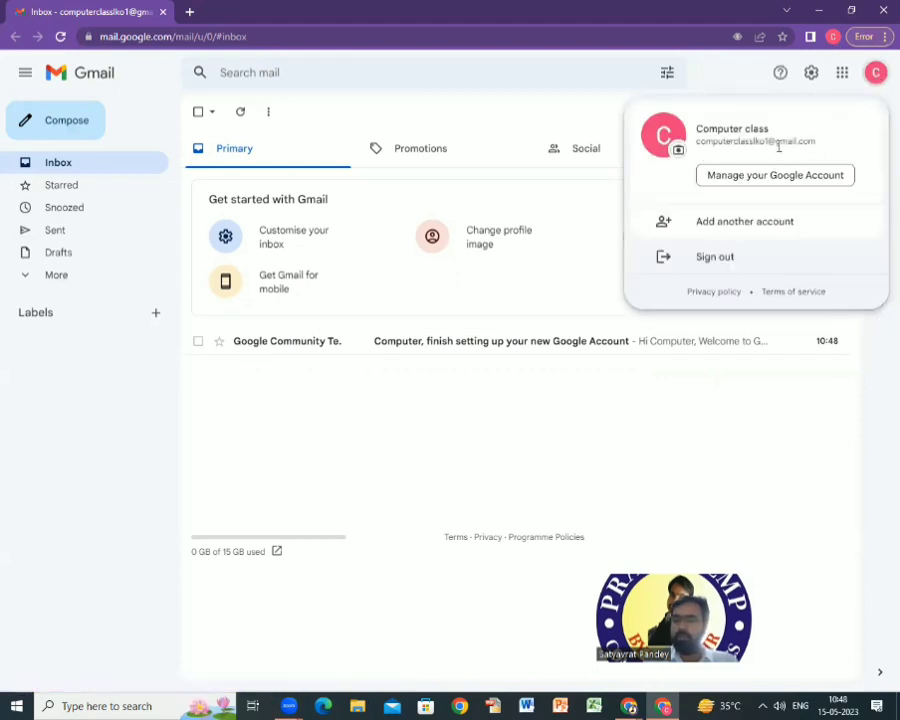
pyautogui.click(93, 358)
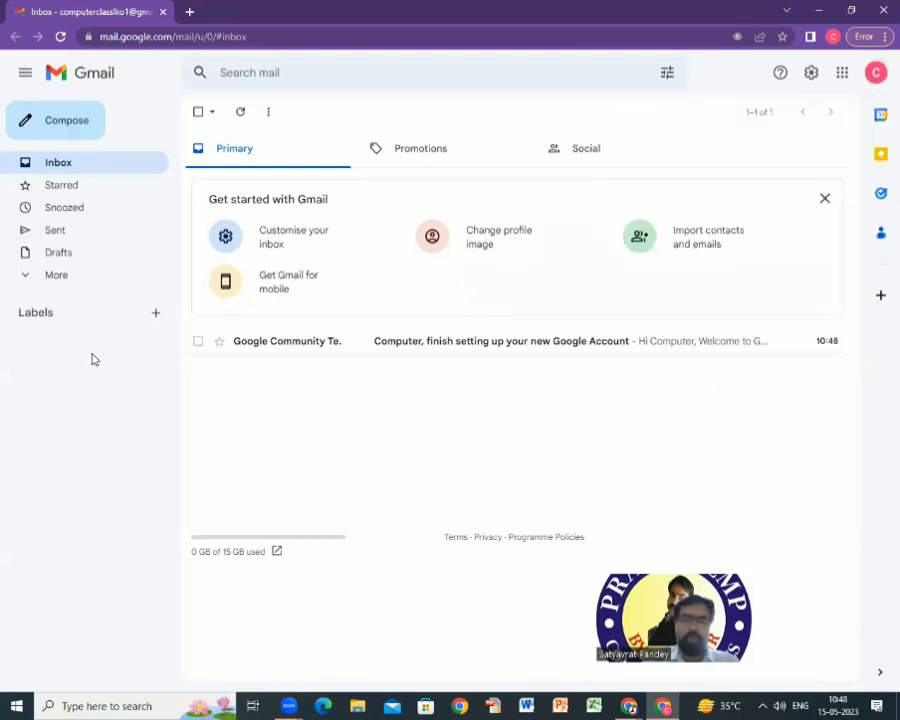
pyautogui.click(58, 168)
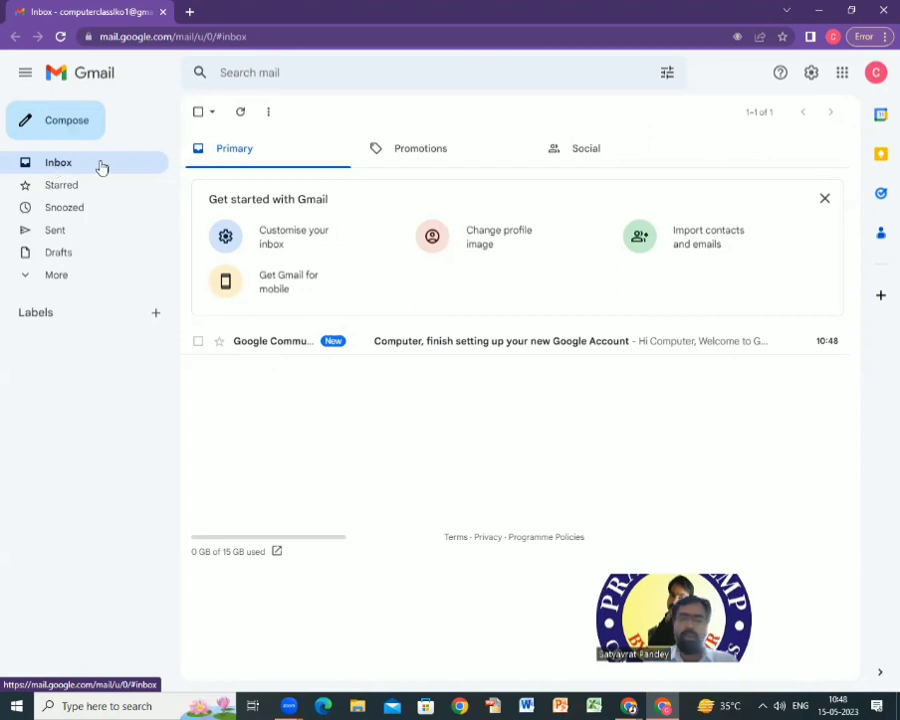
pyautogui.click(66, 167)
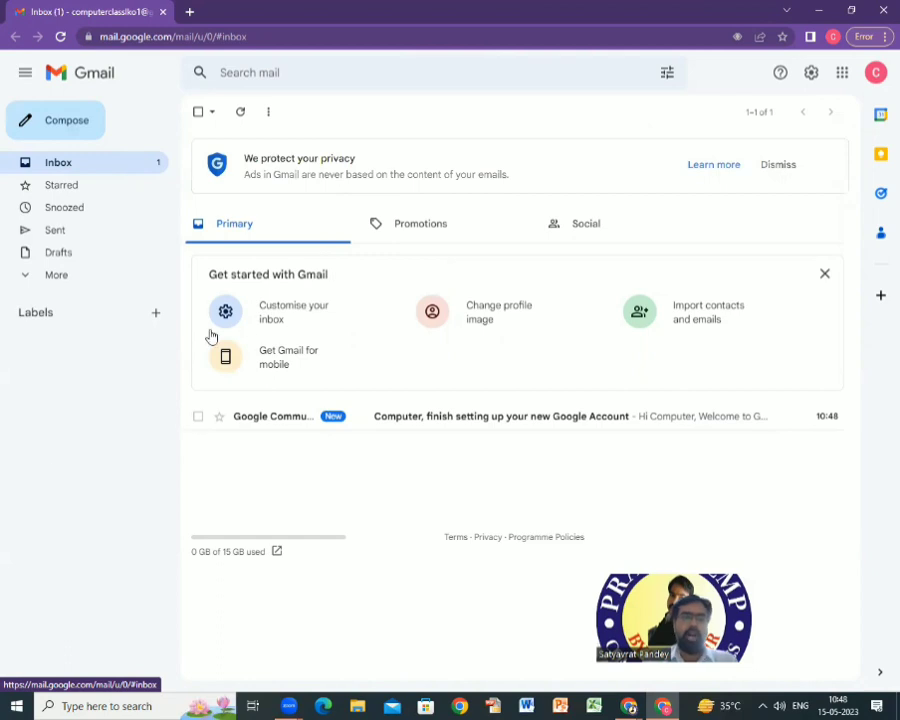
# Expand the folder list, dismiss the Chrome profile tip, and view Drafts.
pyautogui.click(31, 279)
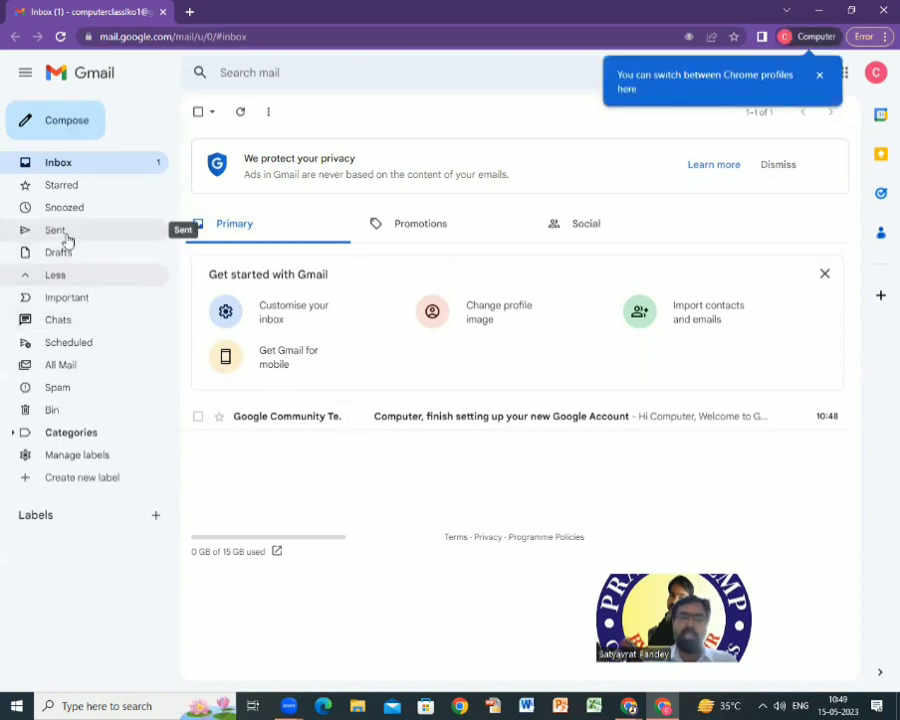
pyautogui.click(819, 74)
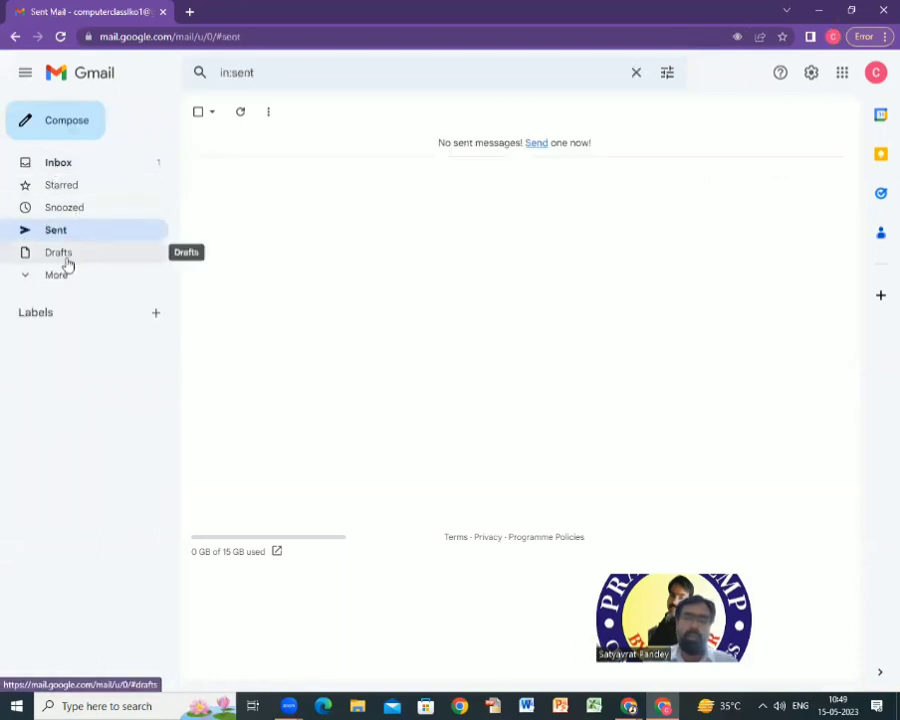
pyautogui.click(70, 258)
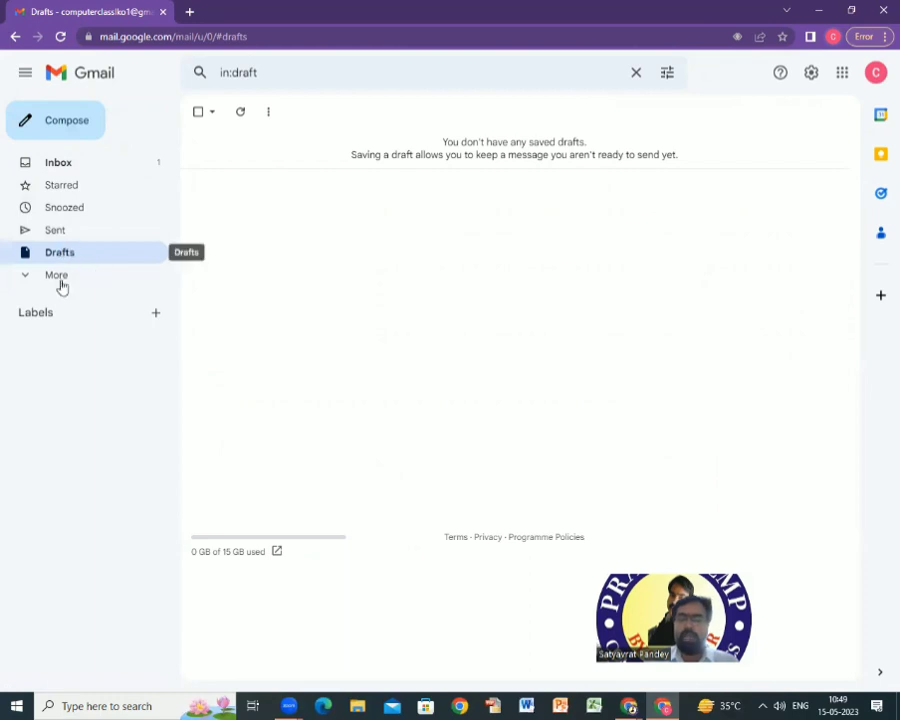
# Check the Important folder and Inbox, then open the empty Spam folder.
pyautogui.click(21, 279)
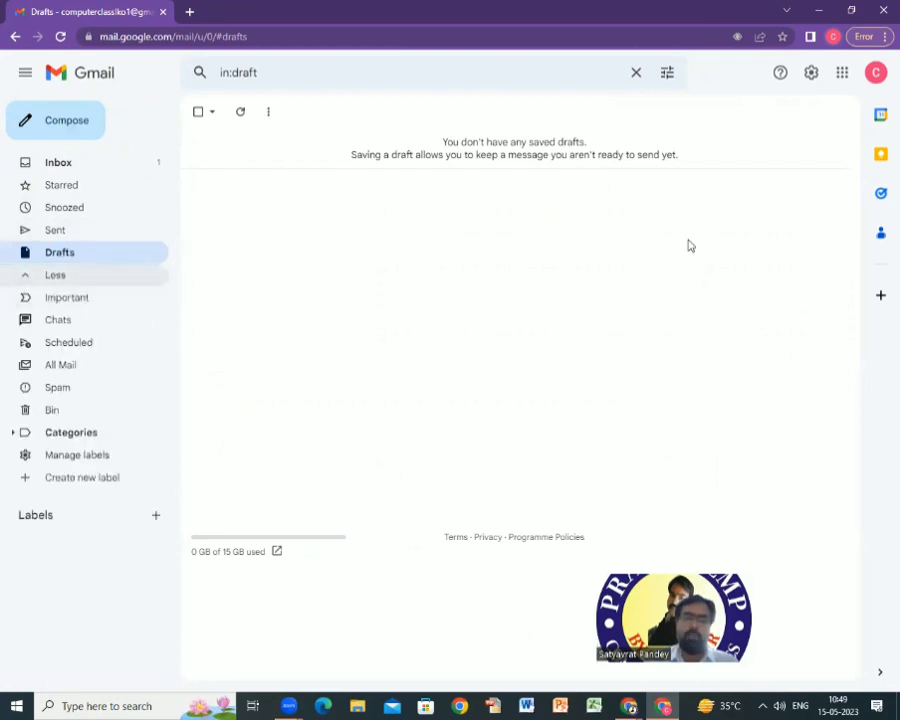
pyautogui.click(66, 298)
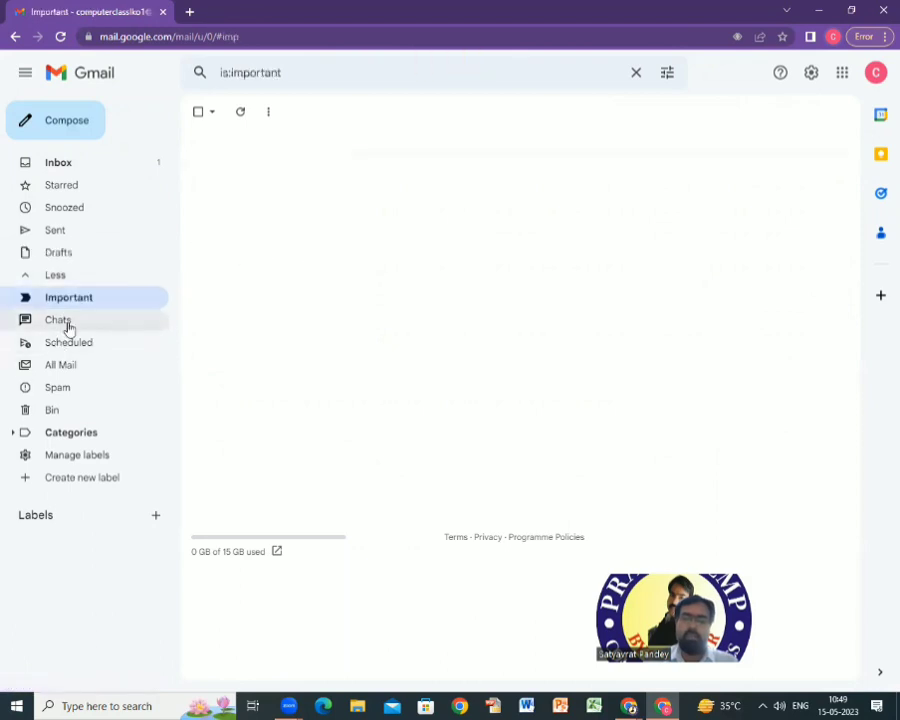
pyautogui.click(60, 165)
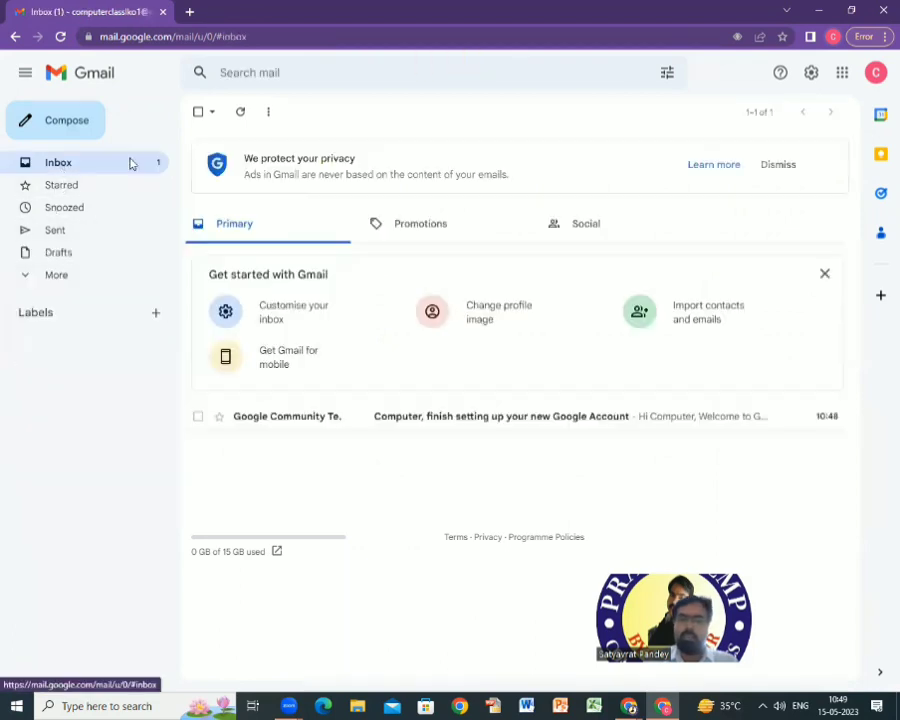
pyautogui.click(25, 280)
pyautogui.click(82, 297)
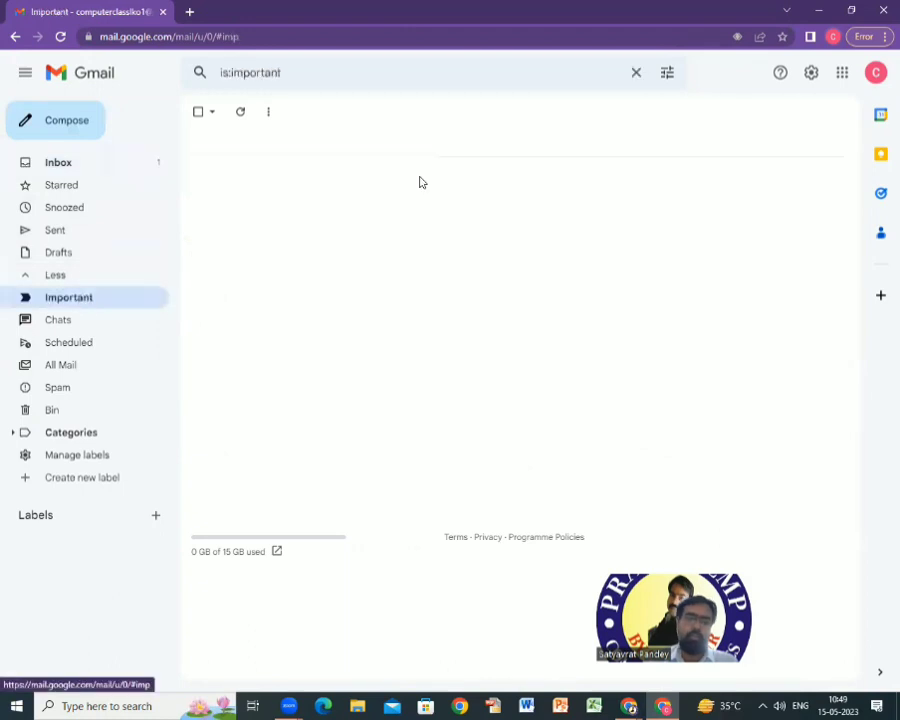
pyautogui.click(70, 389)
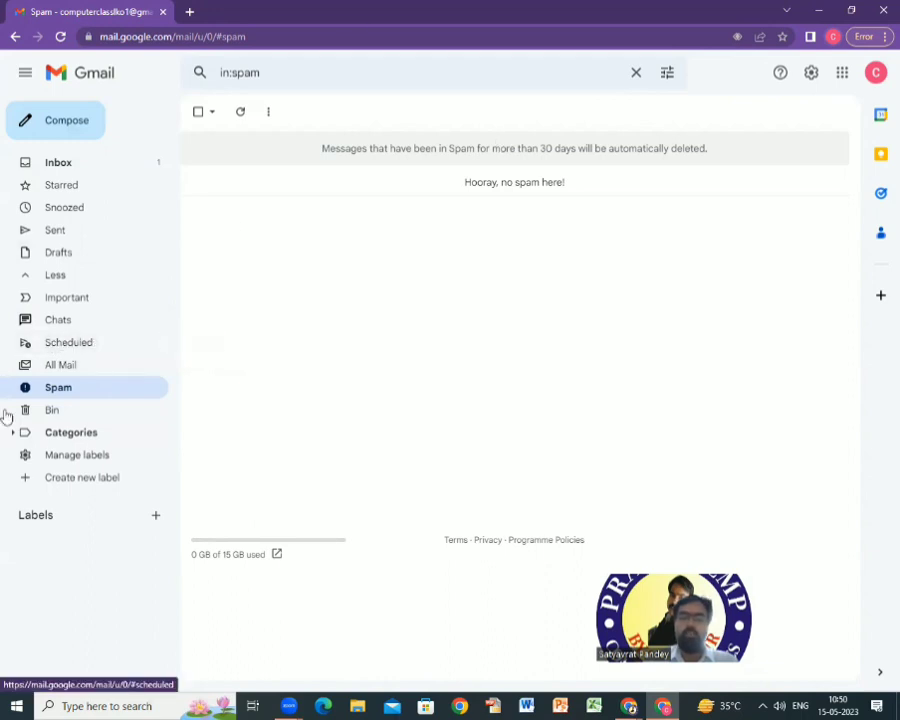
# View Scheduled messages, then open the empty Bin and zoom the page to 150%.
pyautogui.click(69, 343)
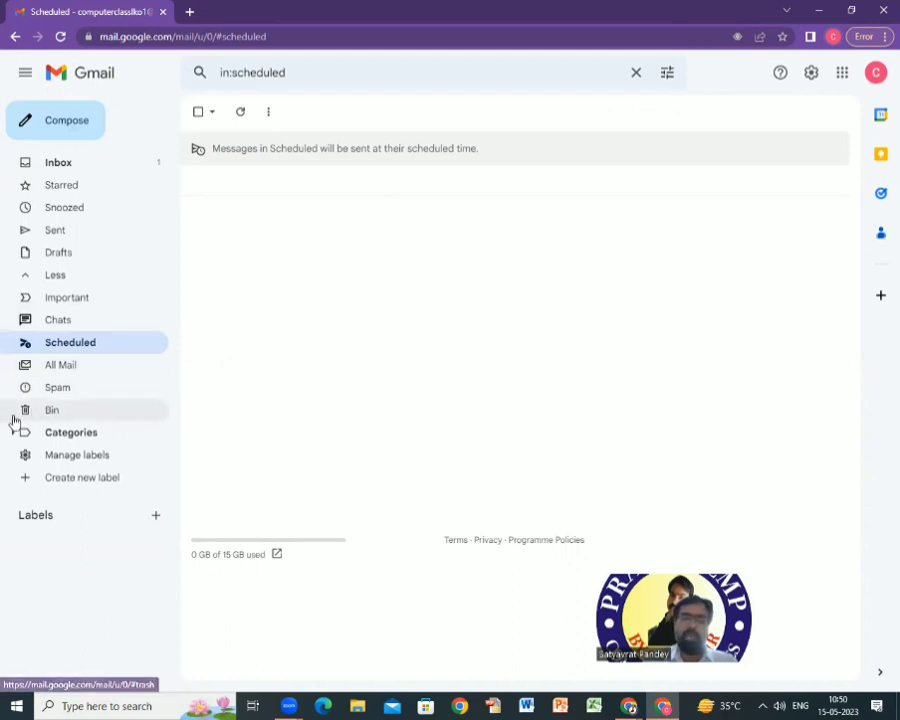
pyautogui.click(77, 411)
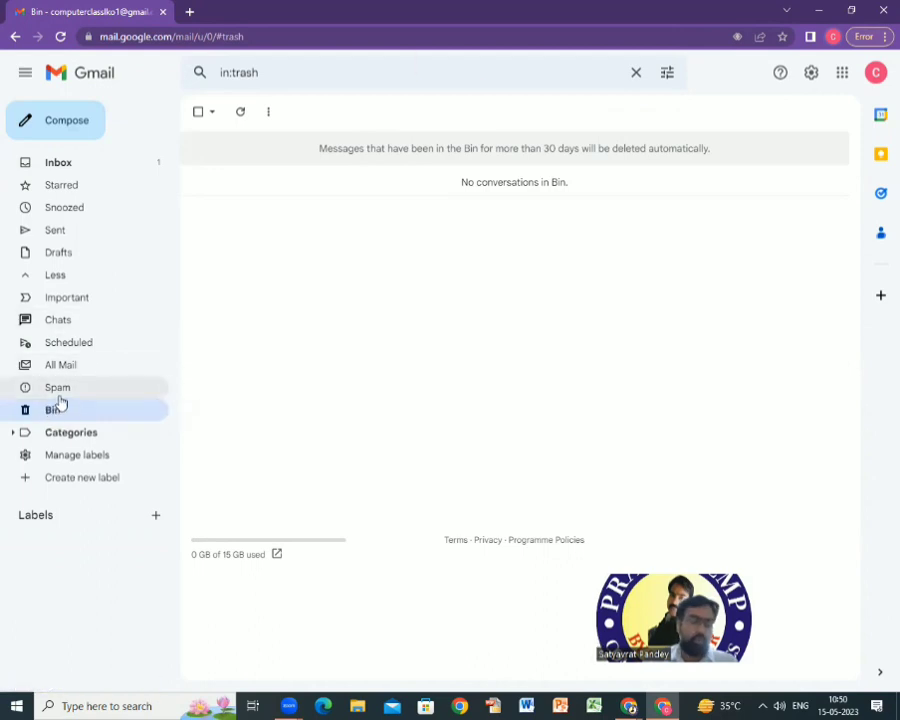
pyautogui.hotkey('ctrl', '+')
pyautogui.scroll(-3, 175, 440)
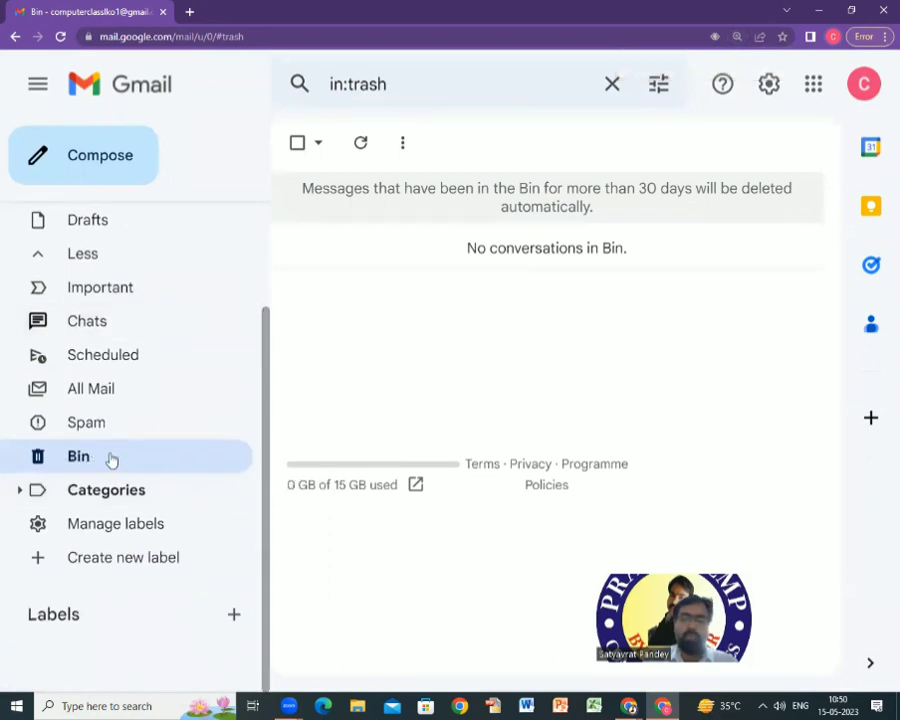
pyautogui.scroll(1, 237, 440)
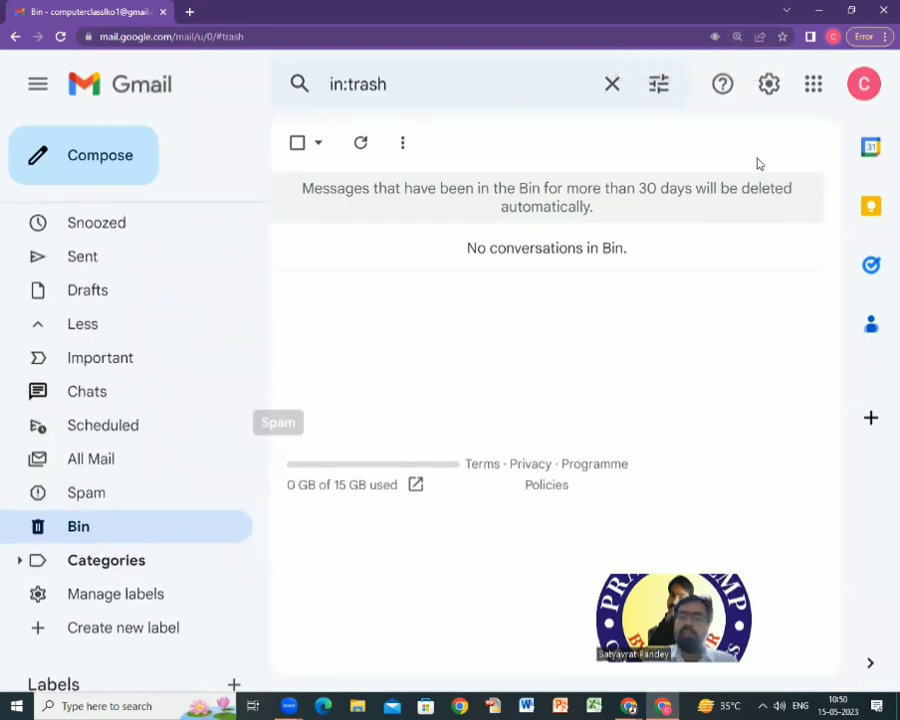
# Highlight the Bin's 30-day automatic deletion notice, then open and close an unused new message.
pyautogui.moveTo(315, 188); pyautogui.dragTo(697, 197)
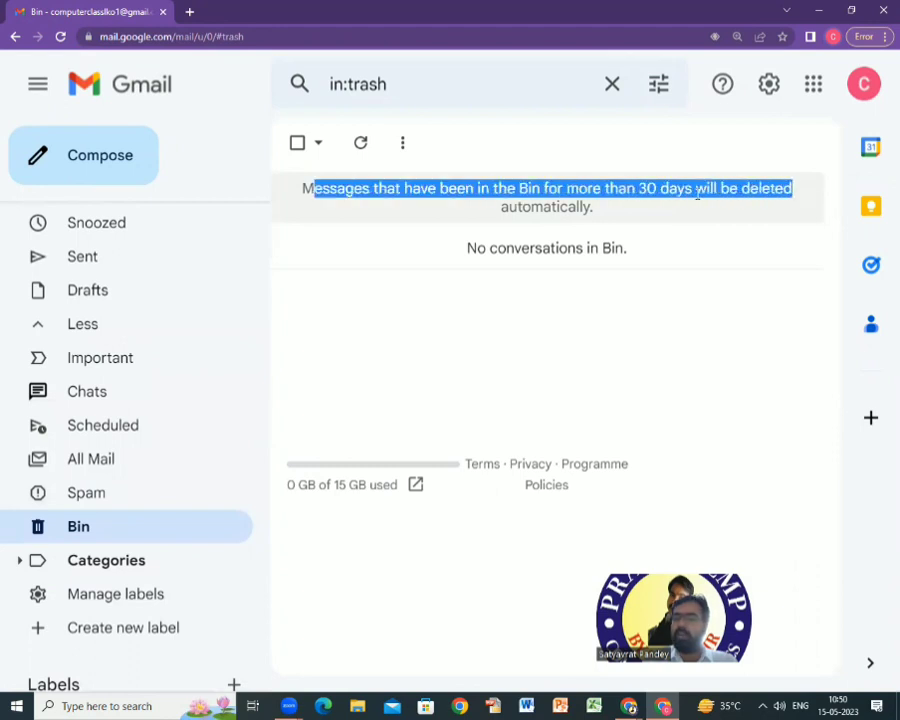
pyautogui.click(633, 187)
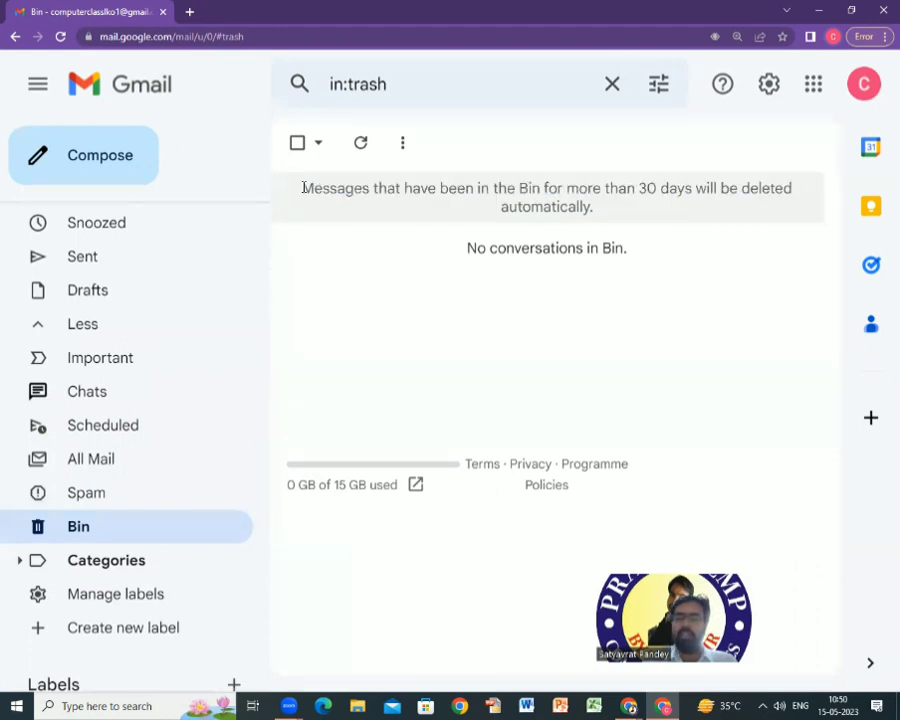
pyautogui.moveTo(303, 187); pyautogui.dragTo(703, 211)
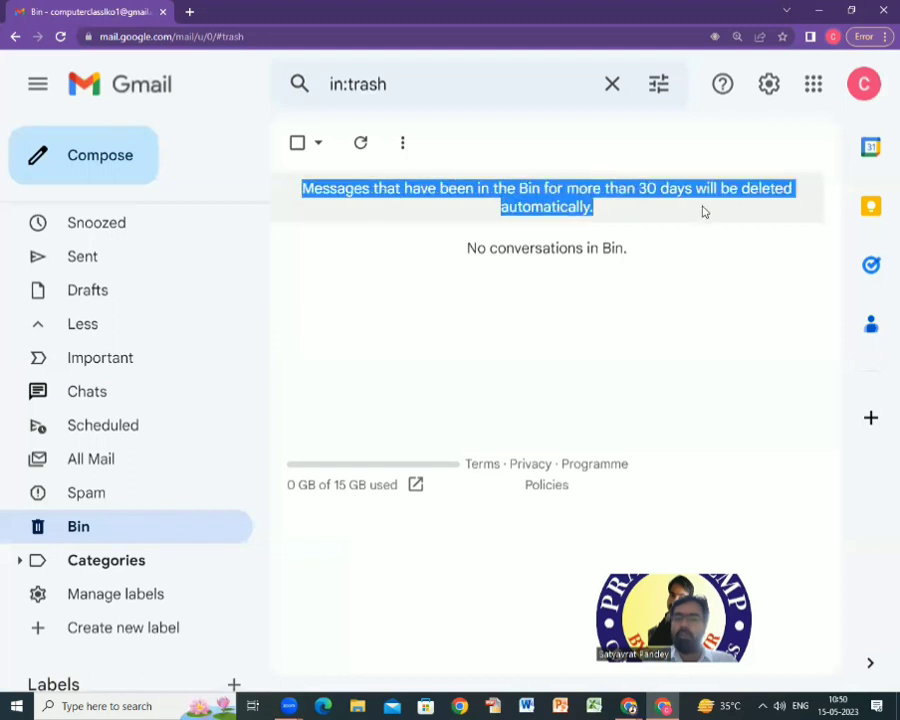
pyautogui.click(642, 190)
pyautogui.moveTo(305, 188); pyautogui.dragTo(697, 207)
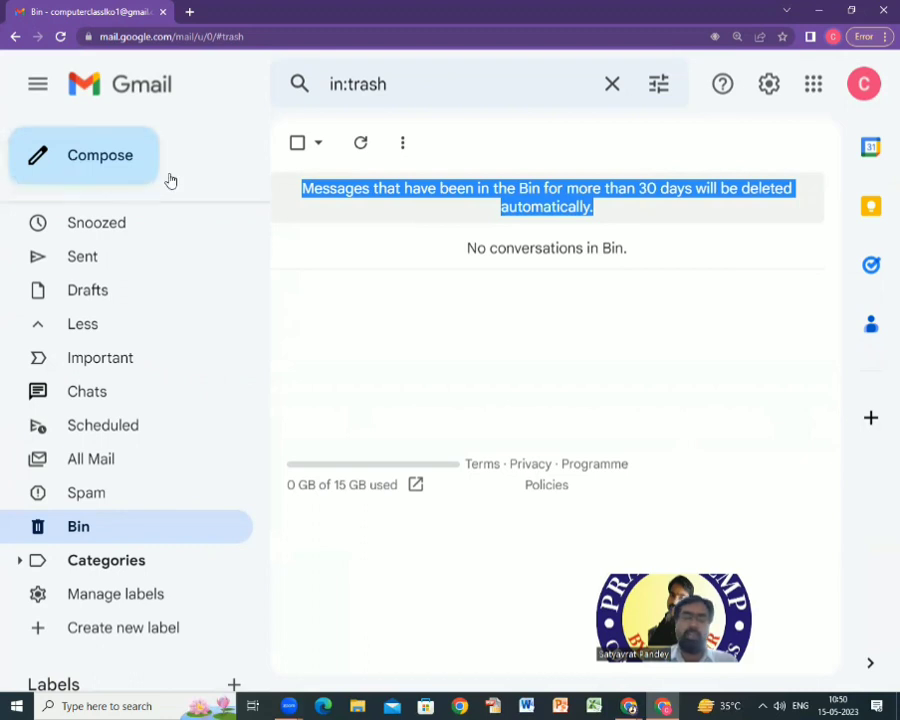
pyautogui.click(98, 163)
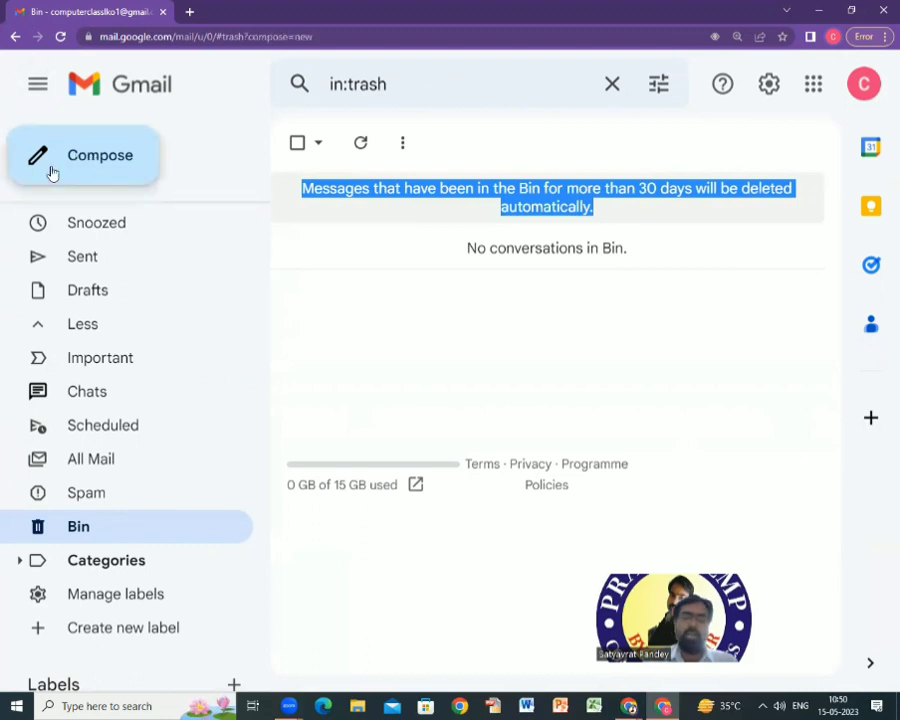
pyautogui.click(806, 221)
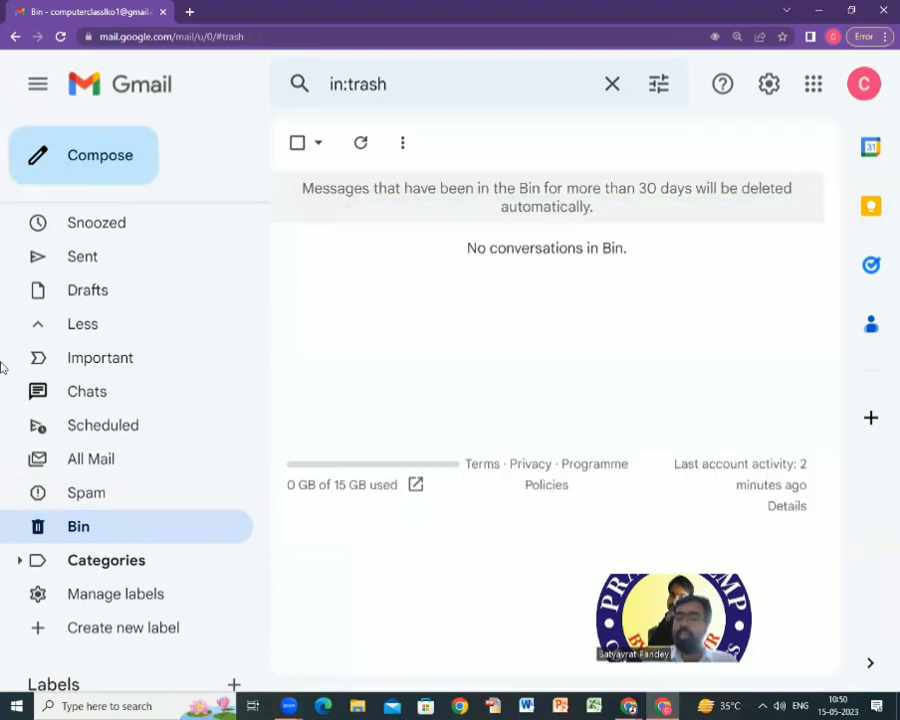
# Type and erase 'Compose / Send mai' in a new message body, close it, and start another.
pyautogui.click(64, 162)
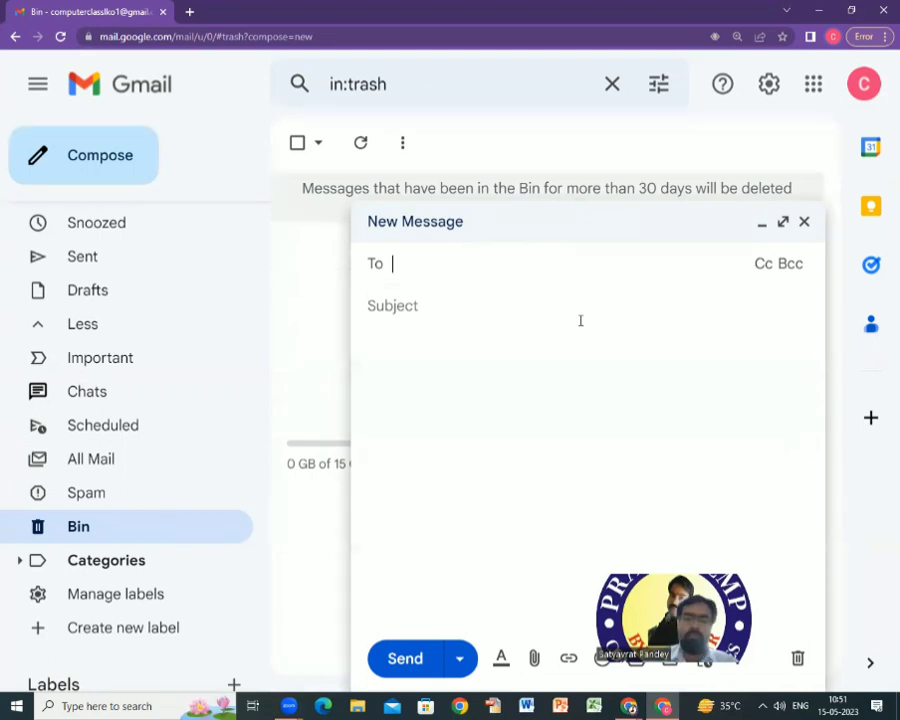
pyautogui.click(395, 365)
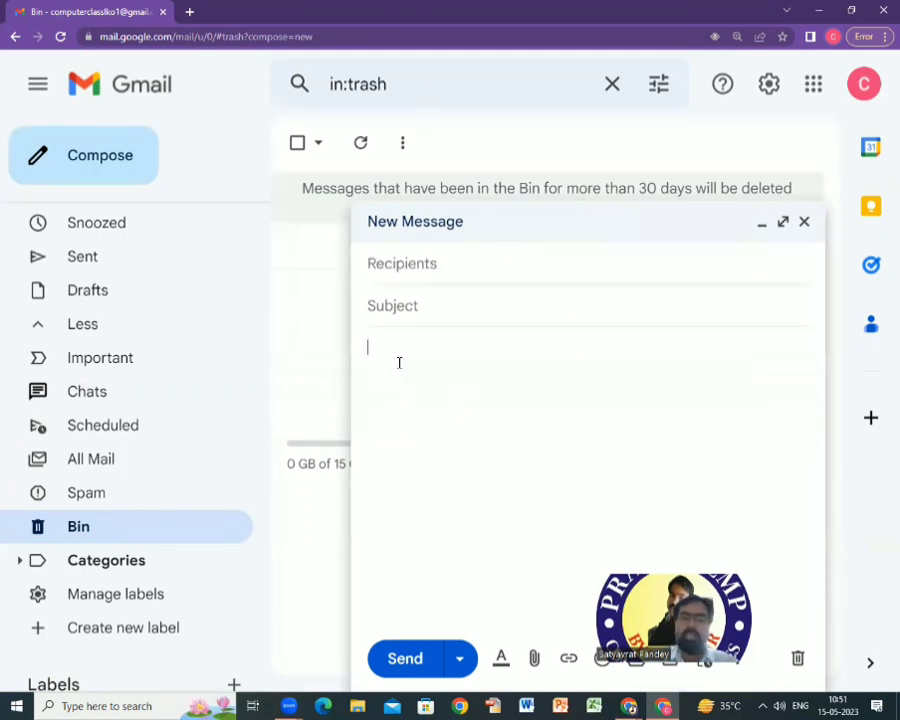
pyautogui.write('Compose / Send')
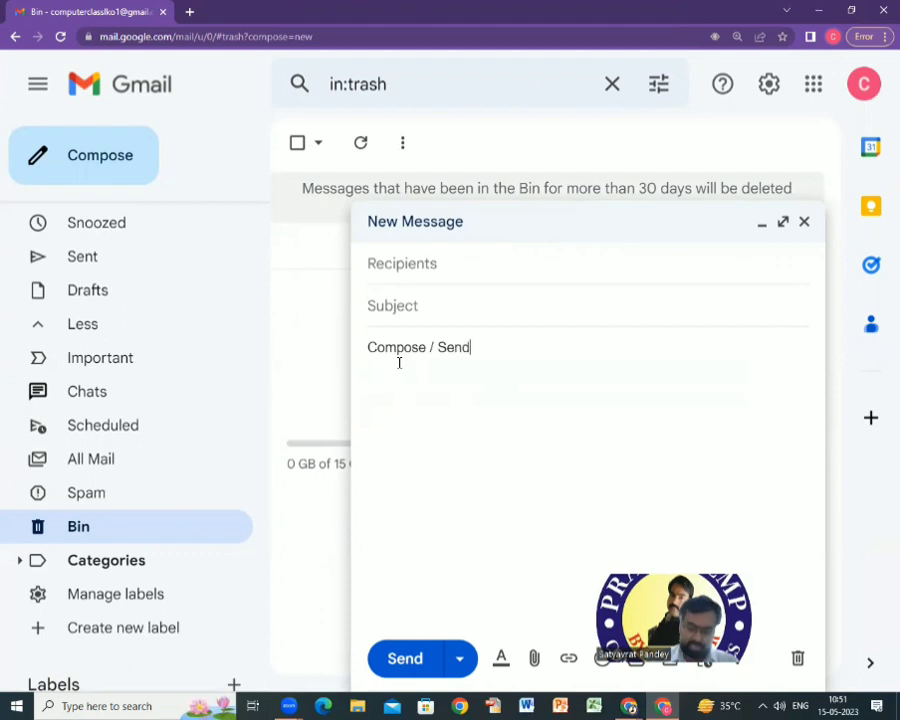
pyautogui.write(' mail / write us')
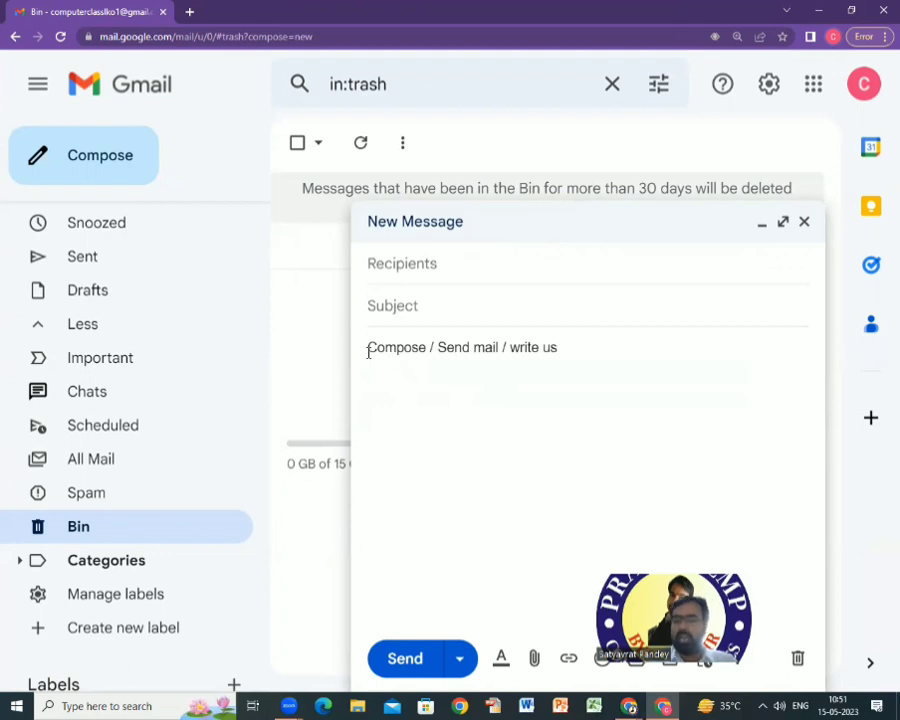
pyautogui.moveTo(366, 349); pyautogui.dragTo(592, 350)
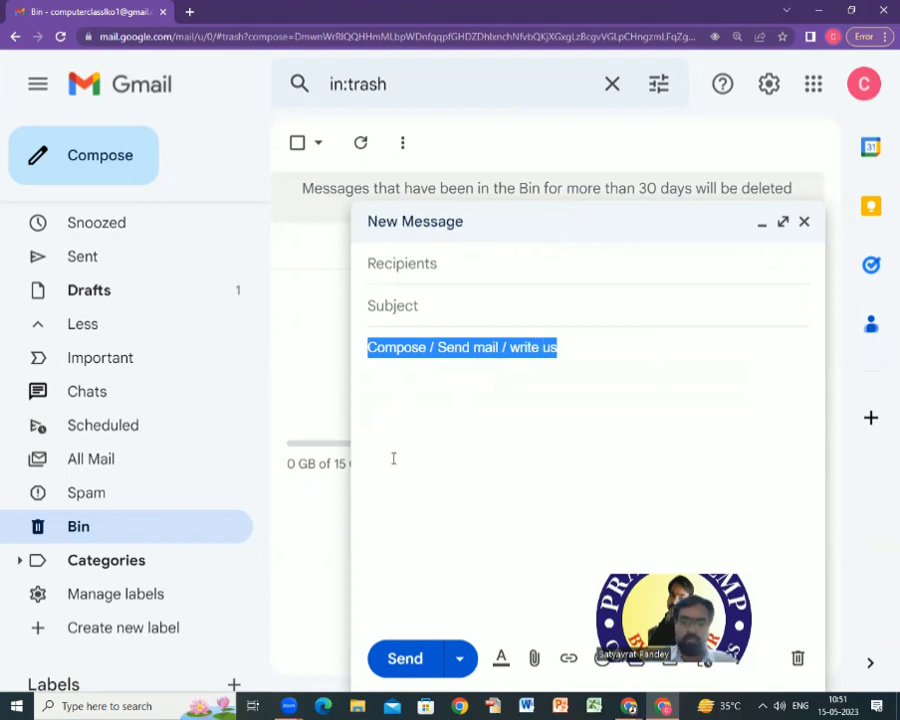
pyautogui.press('BackSpace')
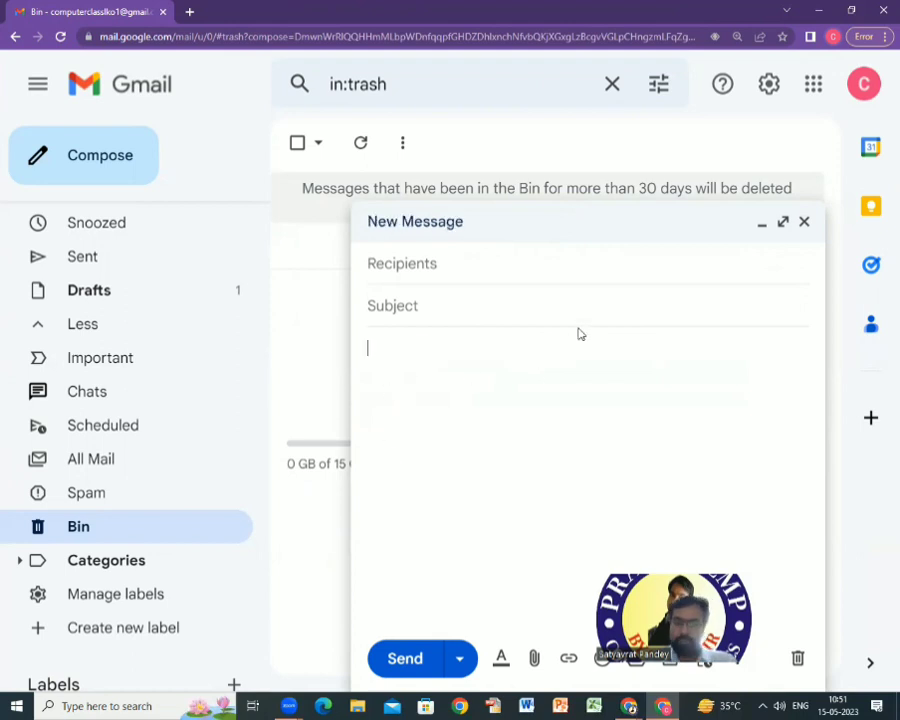
pyautogui.click(804, 221)
pyautogui.click(84, 160)
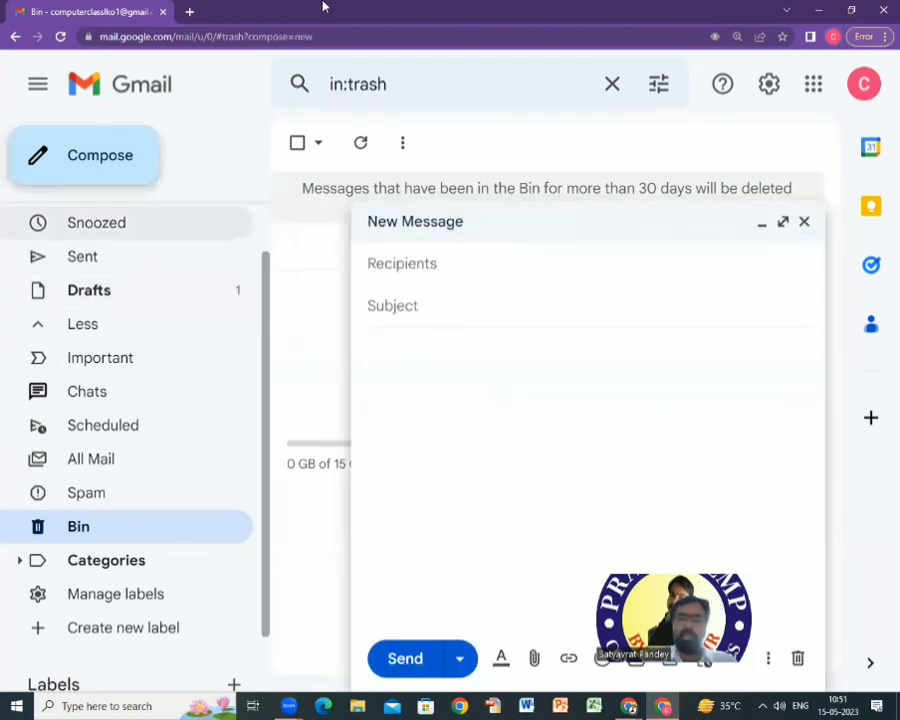
# Enter the first recipient's Gmail address in To and accept the matching contact suggestion.
pyautogui.click(513, 262)
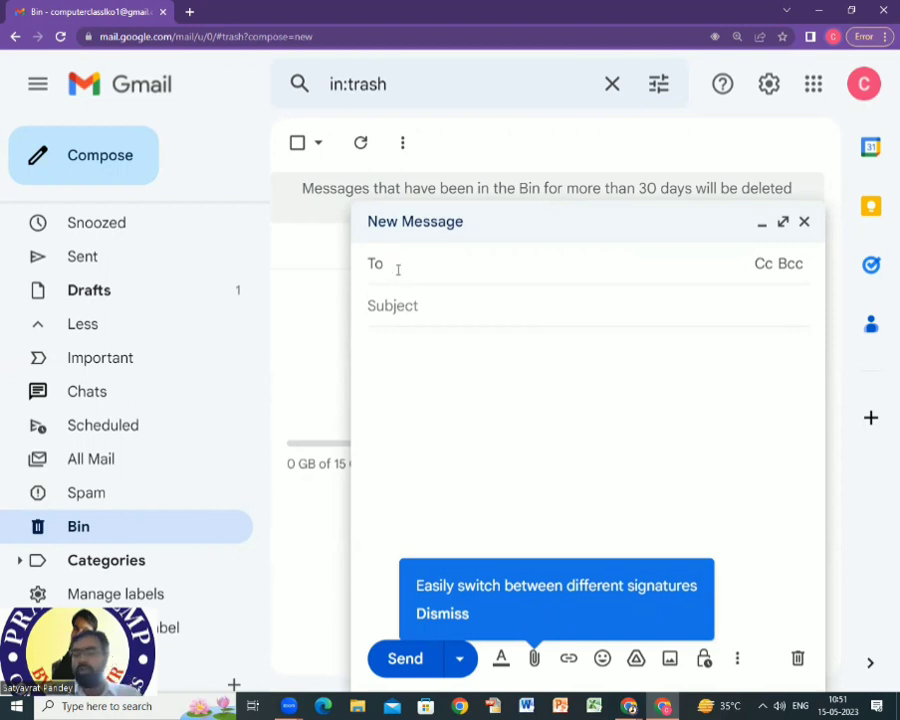
pyautogui.click(395, 264)
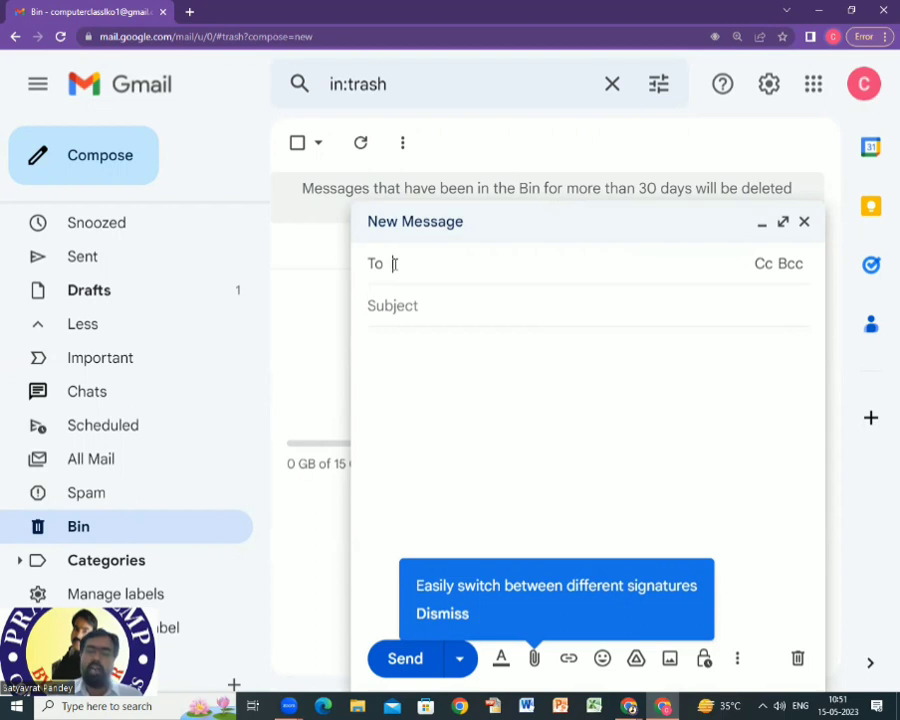
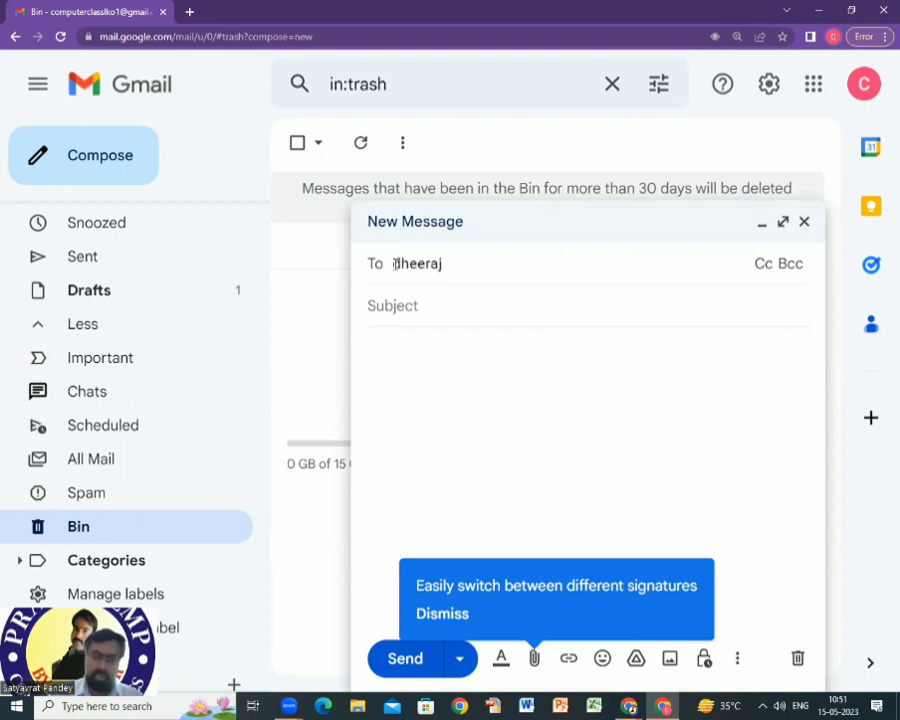
pyautogui.press('BackSpace')
pyautogui.press('BackSpace')
pyautogui.press('BackSpace')
pyautogui.press('BackSpace')
pyautogui.press('BackSpace')
pyautogui.press('BackSpace')
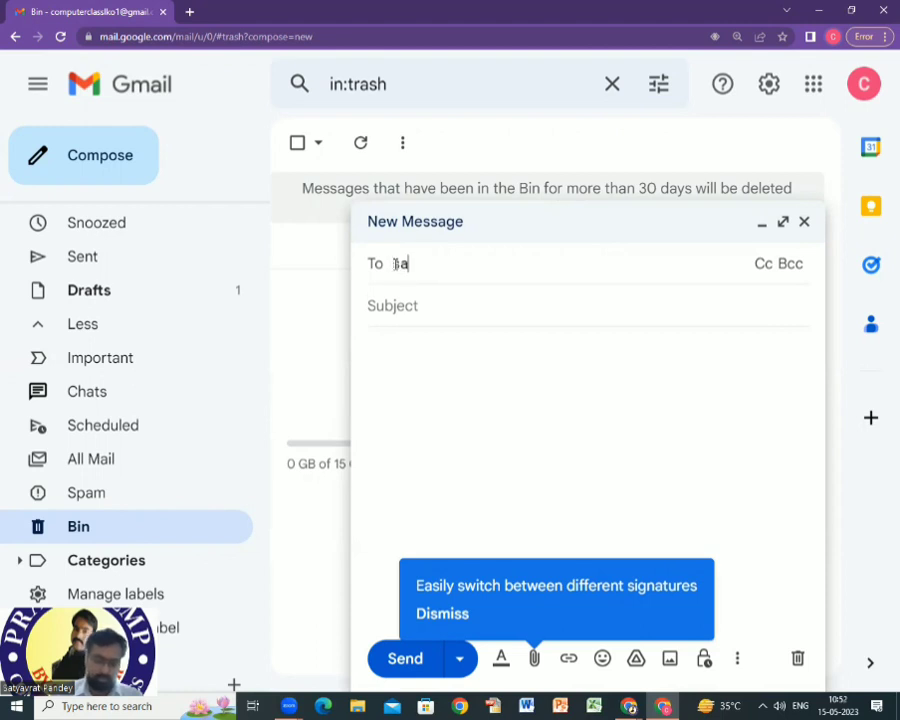
pyautogui.press('BackSpace')
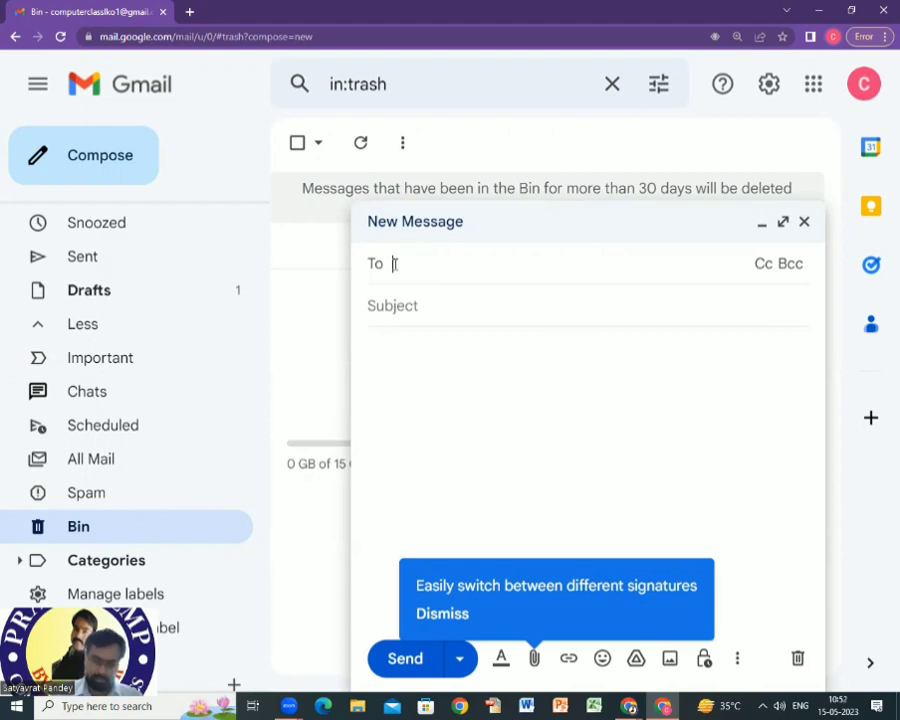
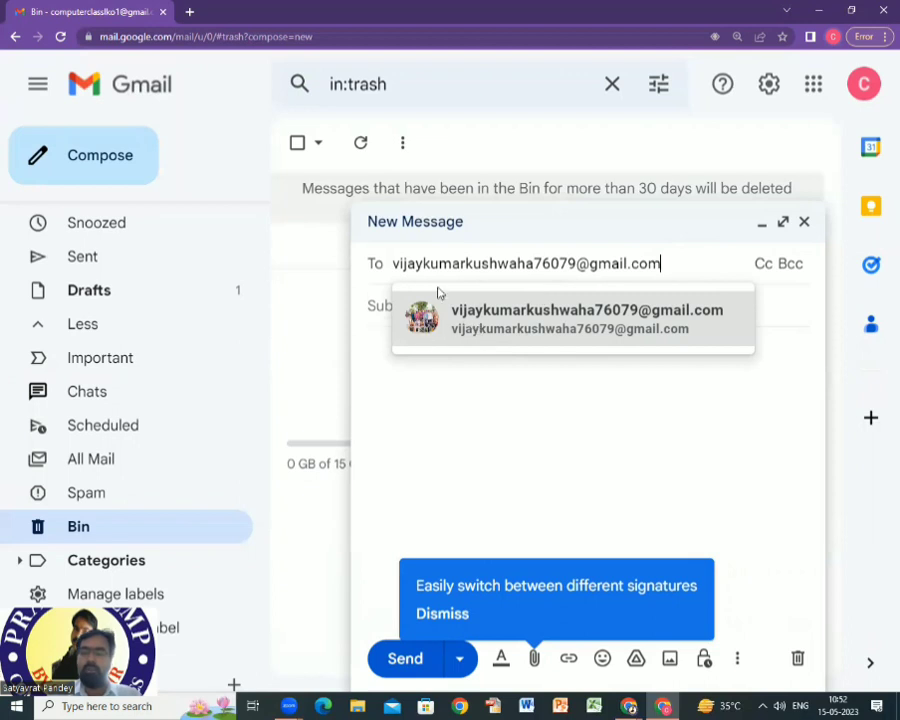
pyautogui.moveTo(436, 325)
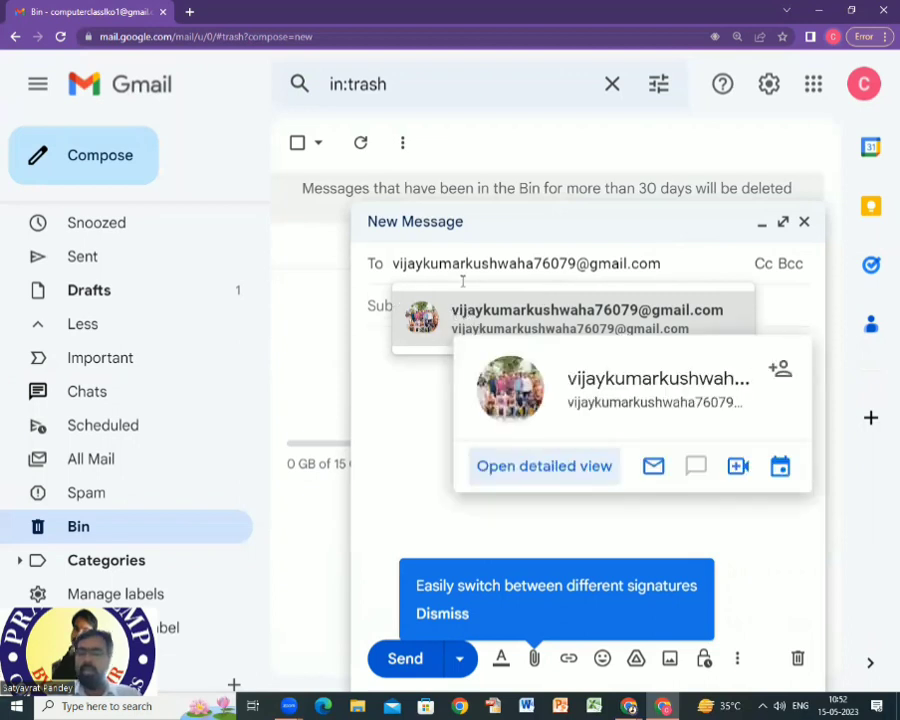
pyautogui.click(446, 313)
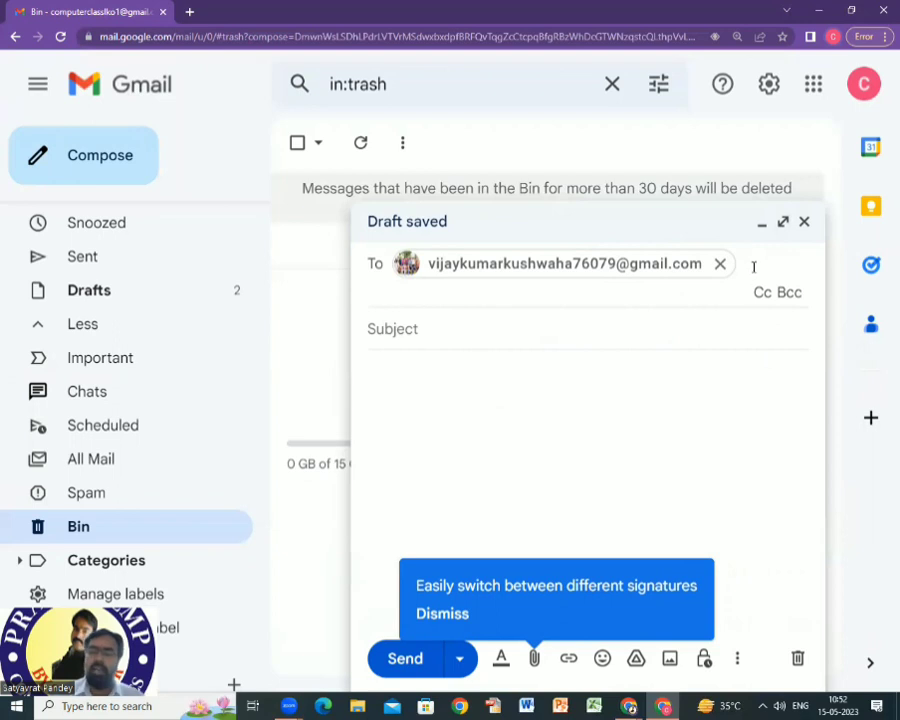
# Add the second recipient's Gmail address to To and reveal the Bcc and Cc fields.
pyautogui.moveTo(677, 264)
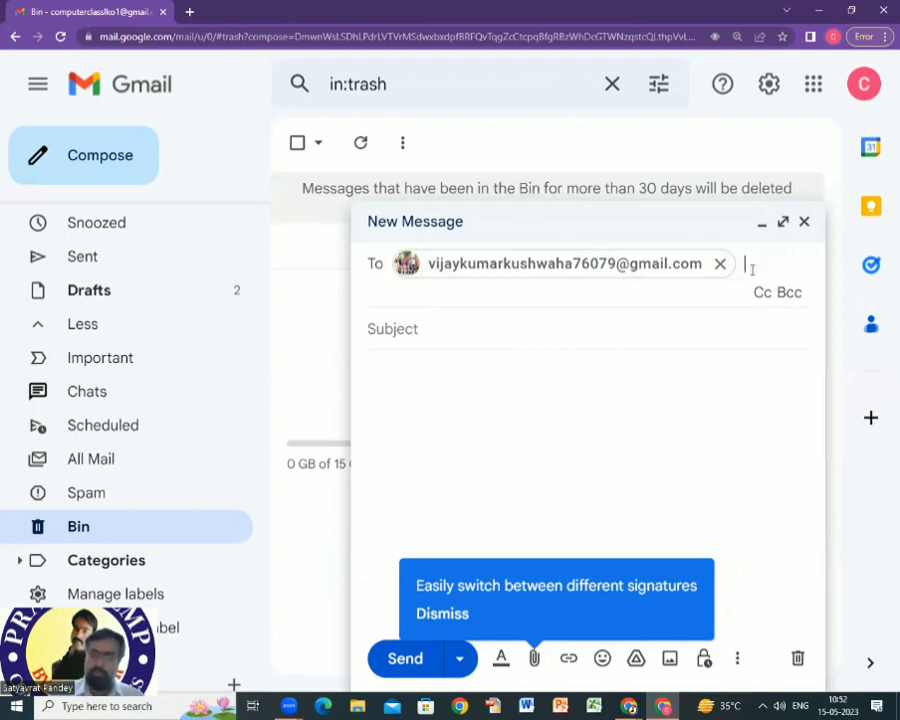
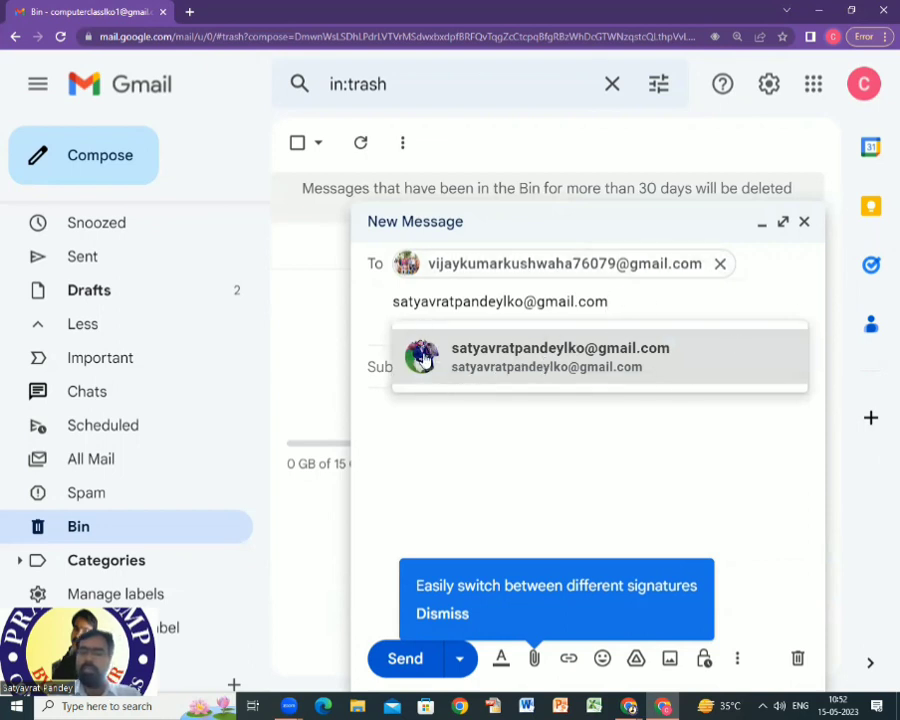
pyautogui.click(600, 360)
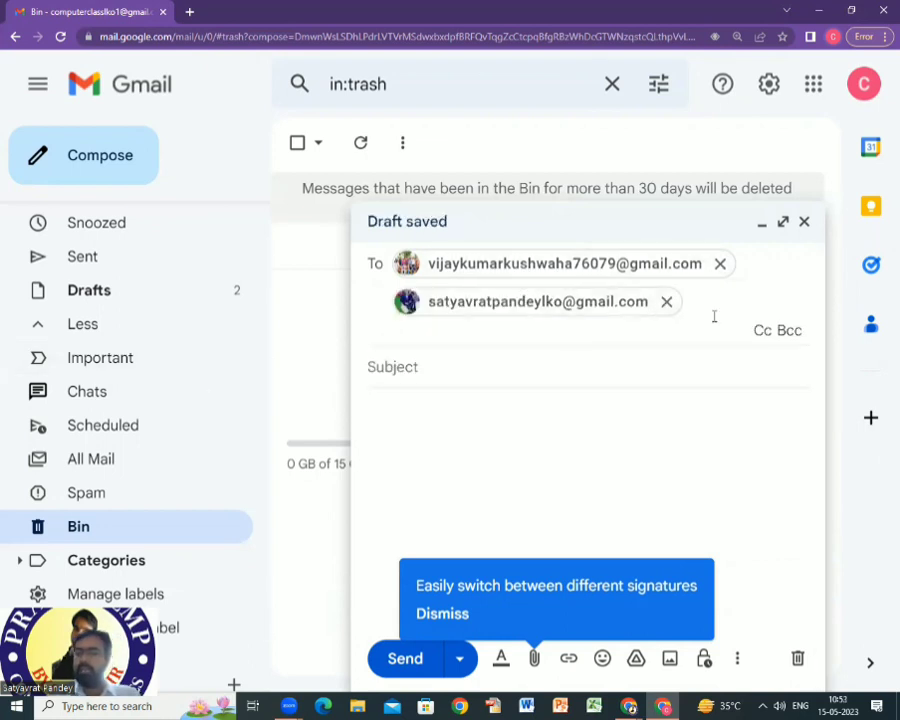
pyautogui.click(792, 332)
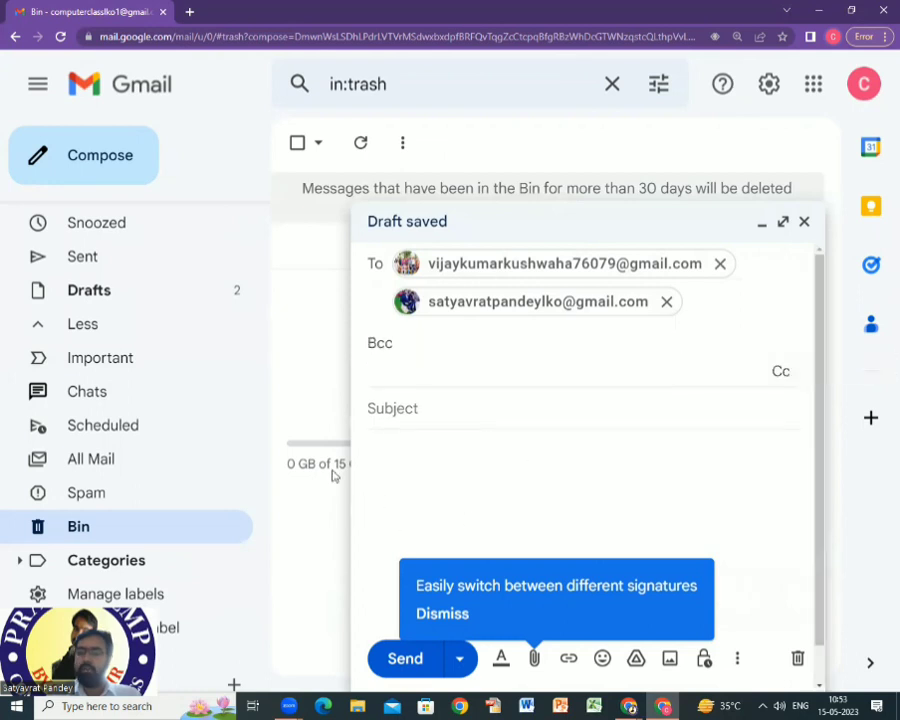
pyautogui.click(780, 371)
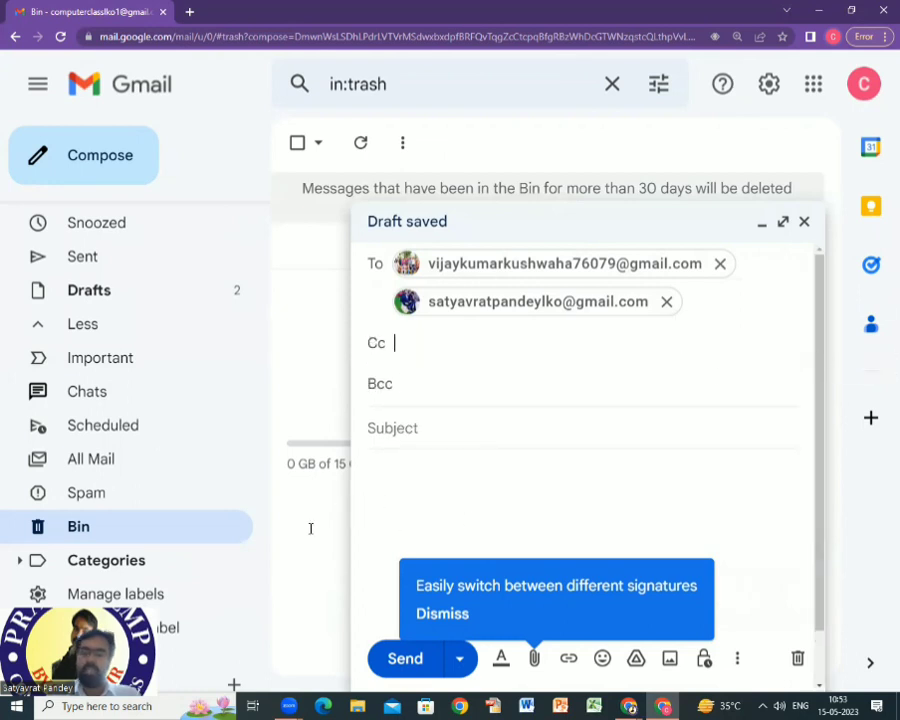
pyautogui.click(381, 385)
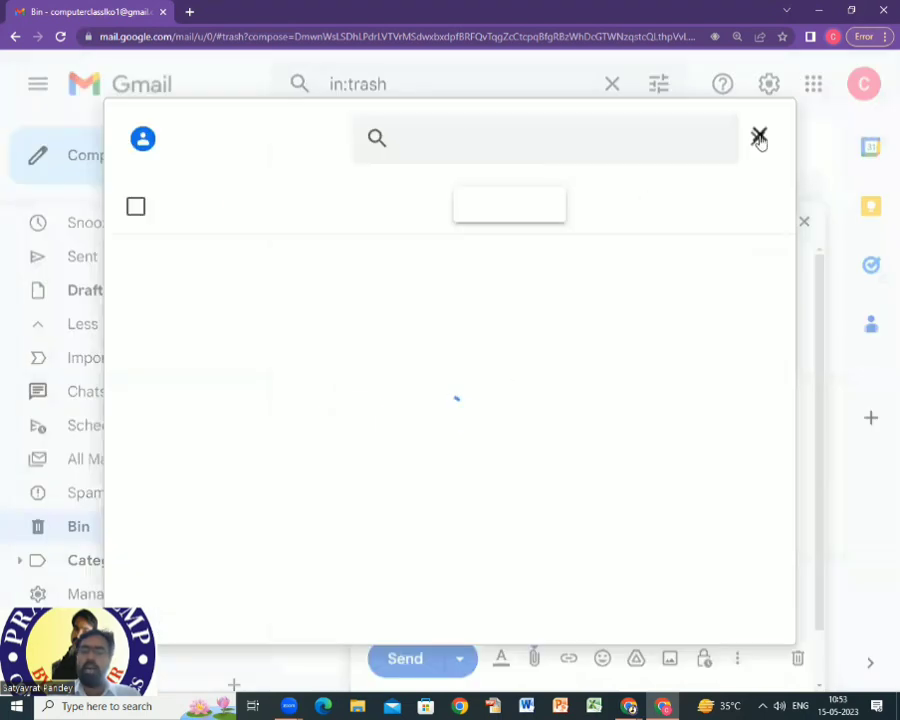
# Close the Select contacts picker and place the cursor in the Bcc field.
pyautogui.press('Escape')
pyautogui.click(410, 383)
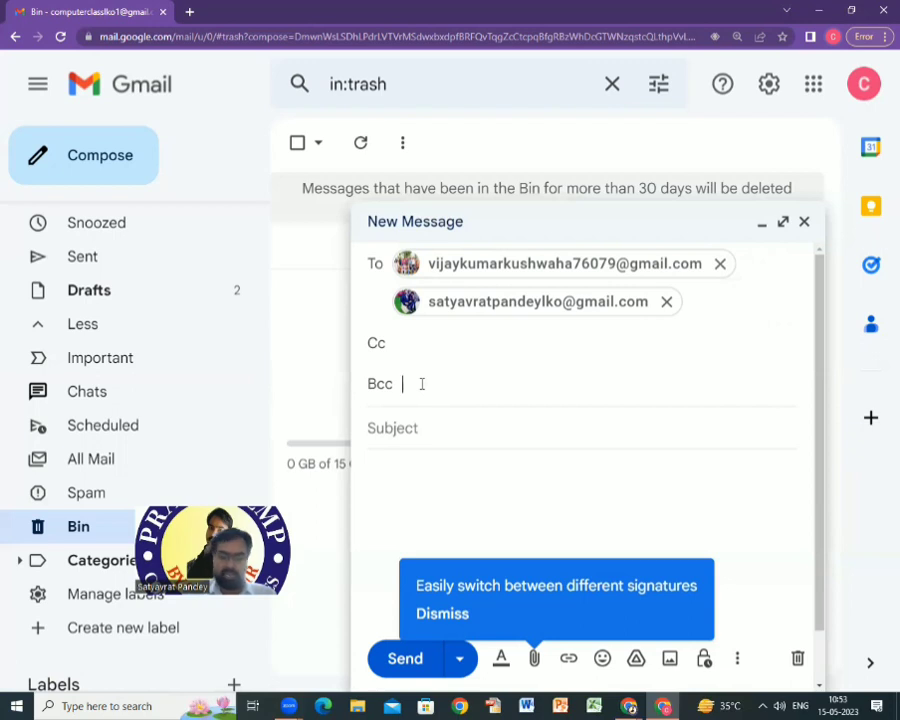
# Type 'blind carbon copy' in Bcc and 'carbon copy' in Cc, then delete the Bcc text.
pyautogui.write('blind c')
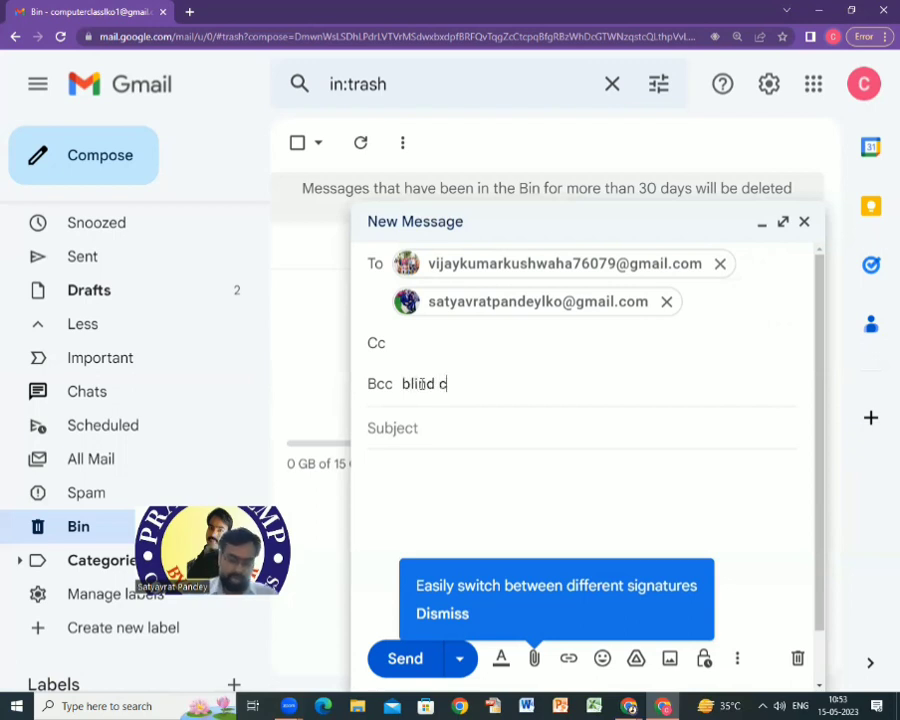
pyautogui.write('arbon copy')
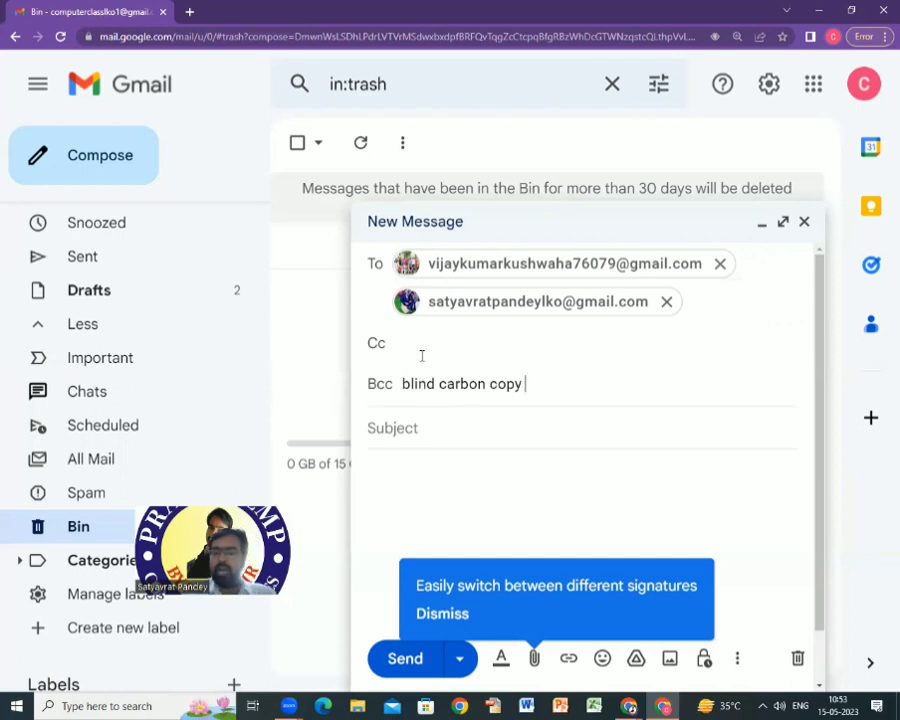
pyautogui.click(422, 346)
pyautogui.write('c')
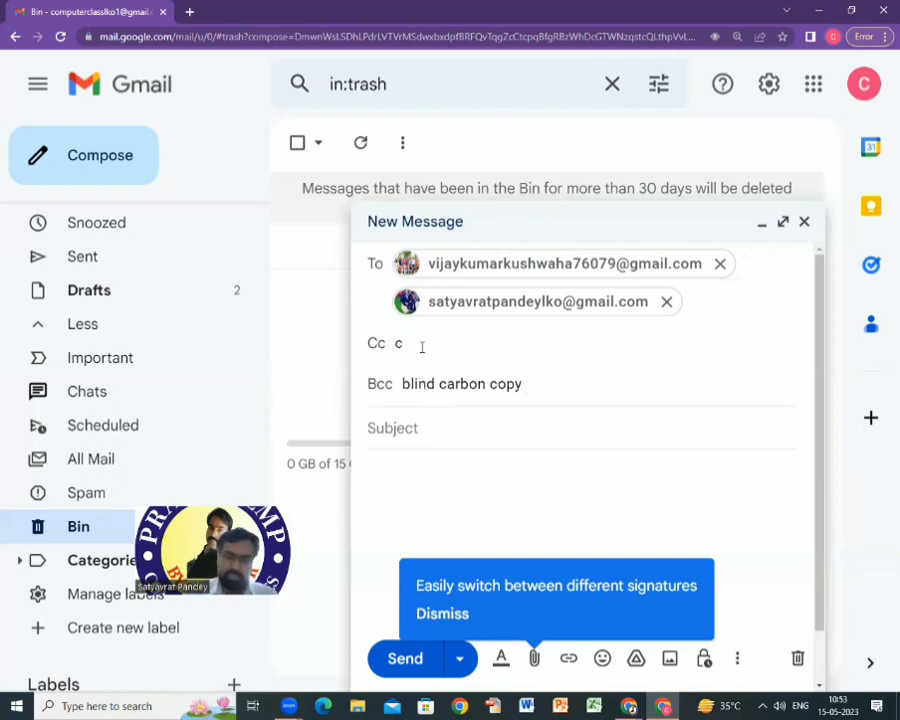
pyautogui.write('arbon cop')
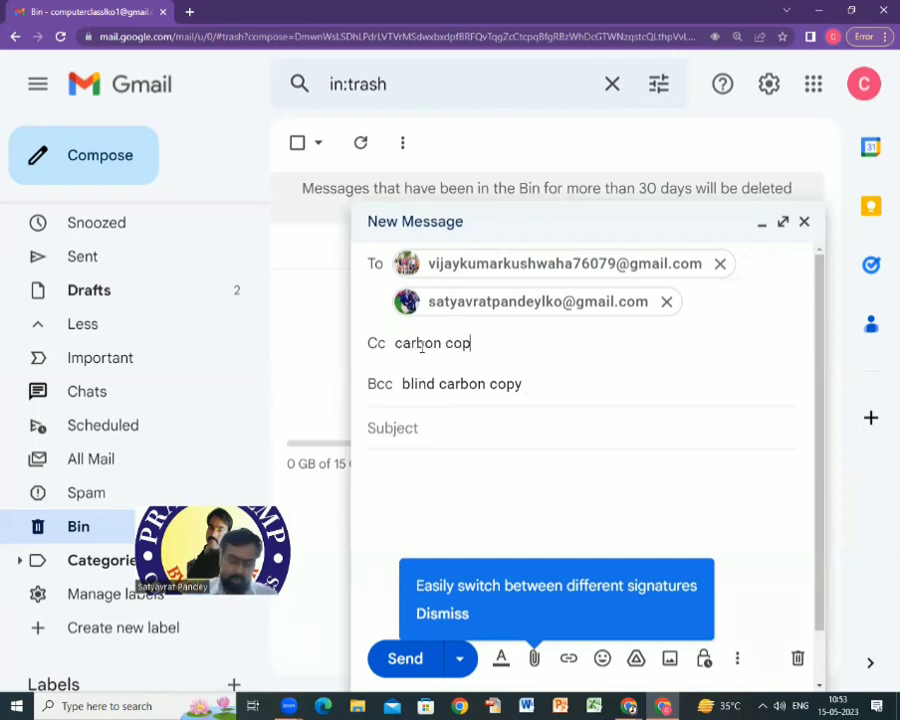
pyautogui.write('y')
pyautogui.click(543, 388)
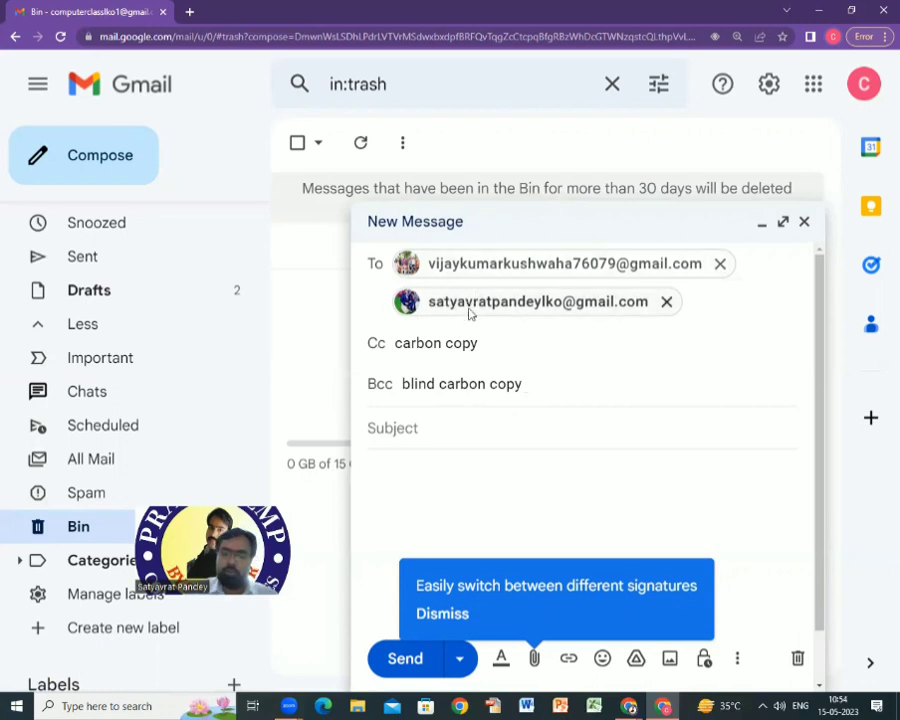
pyautogui.moveTo(532, 389); pyautogui.dragTo(398, 398)
pyautogui.press('BackSpace')
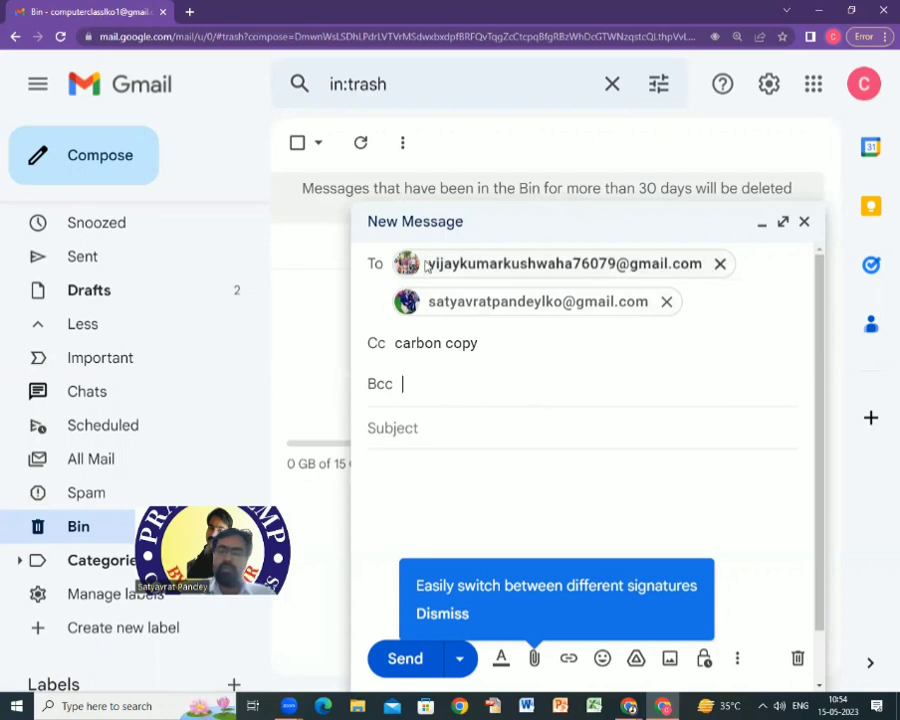
pyautogui.moveTo(410, 262)
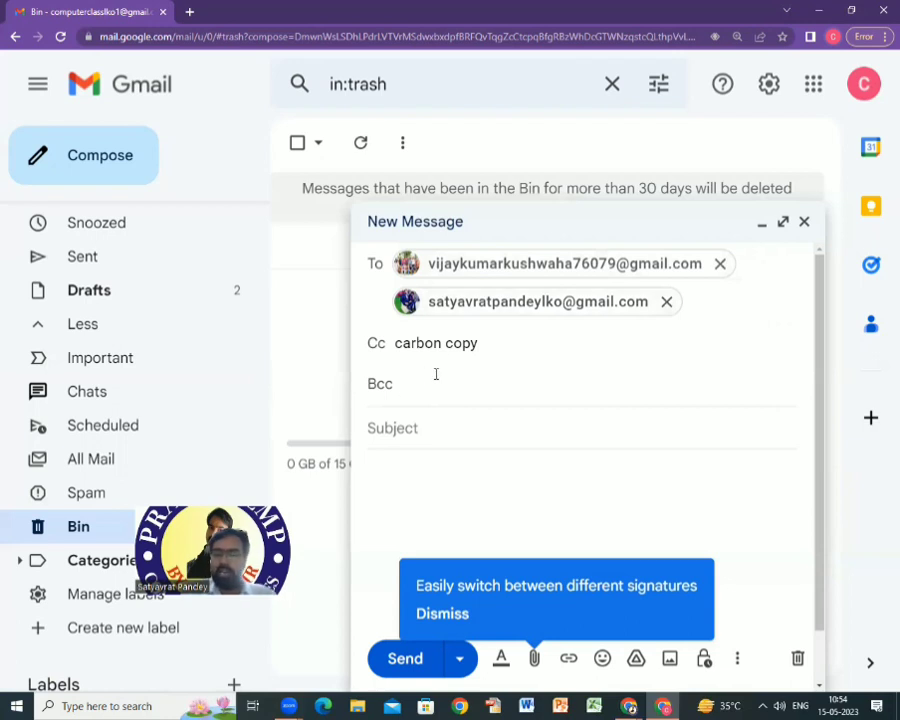
pyautogui.moveTo(484, 342); pyautogui.dragTo(394, 343)
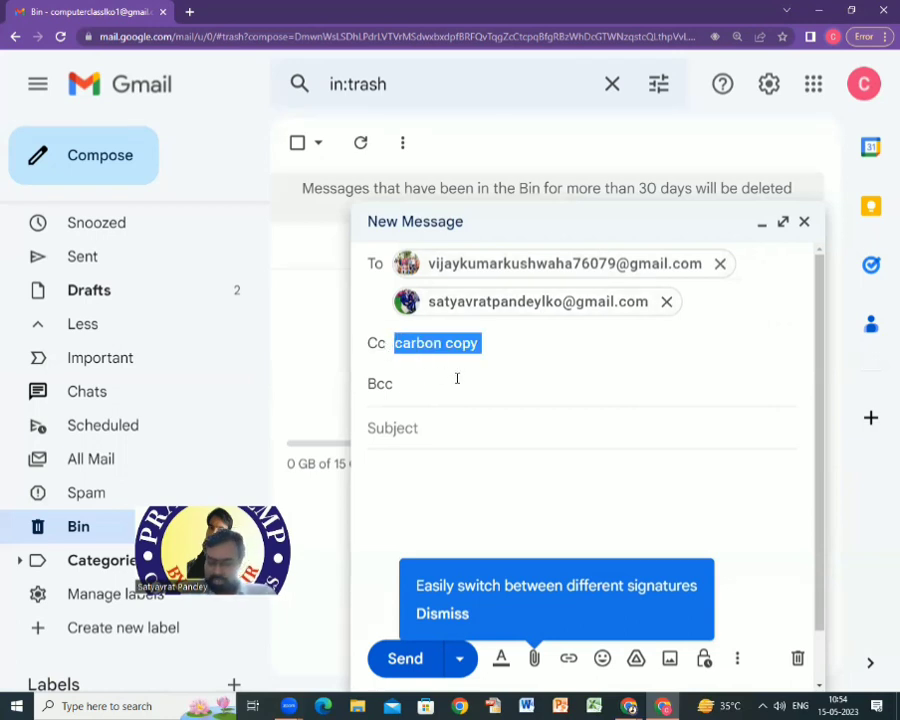
# Delete 'carbon copy' from Cc and enter the subject 'Hello'.
pyautogui.press('BackSpace')
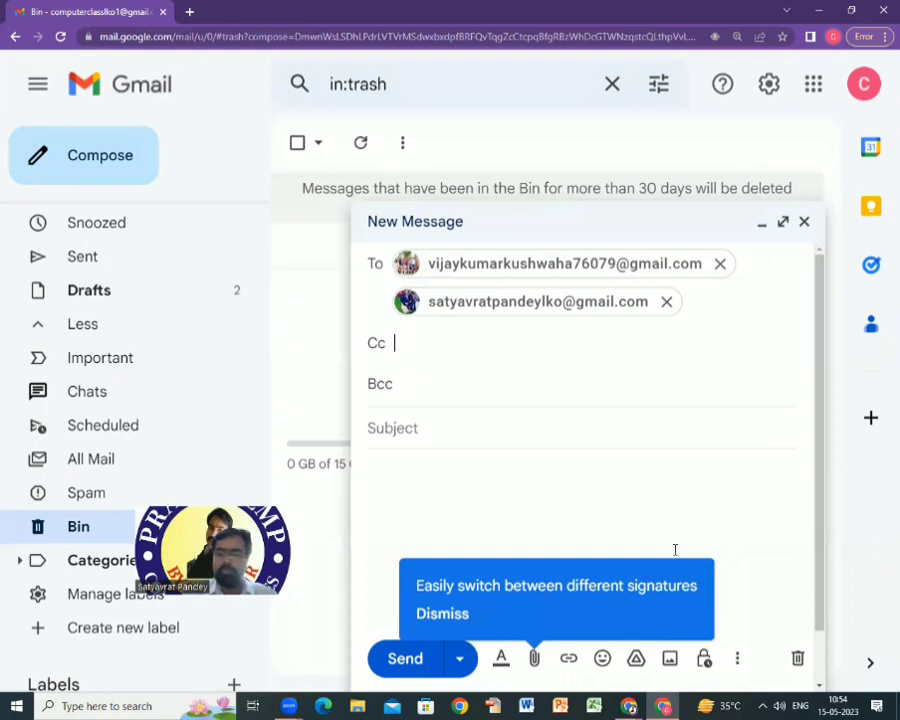
pyautogui.click(404, 427)
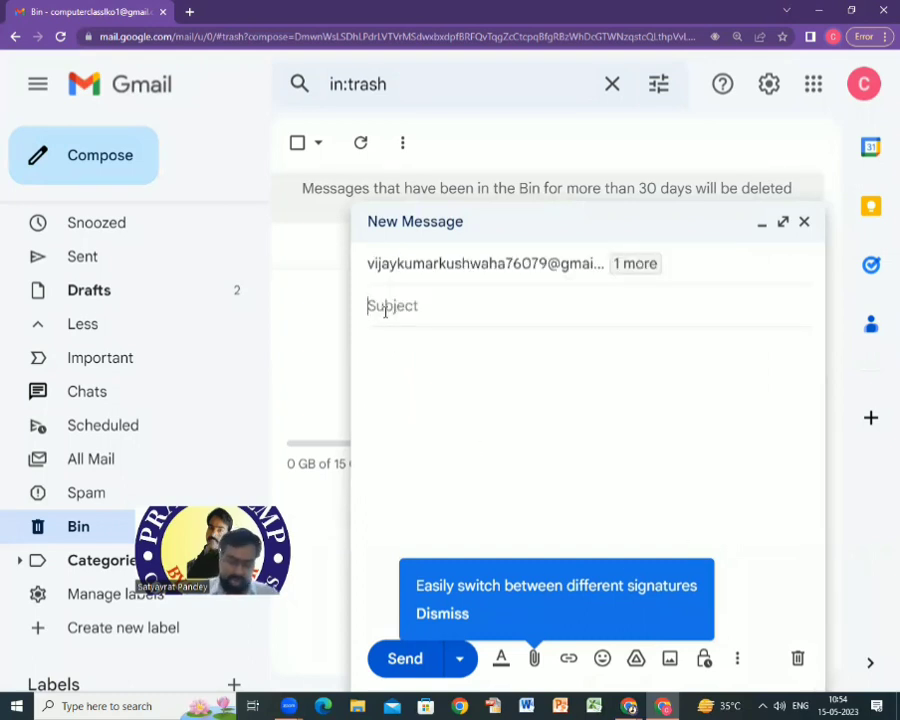
pyautogui.write('Hello')
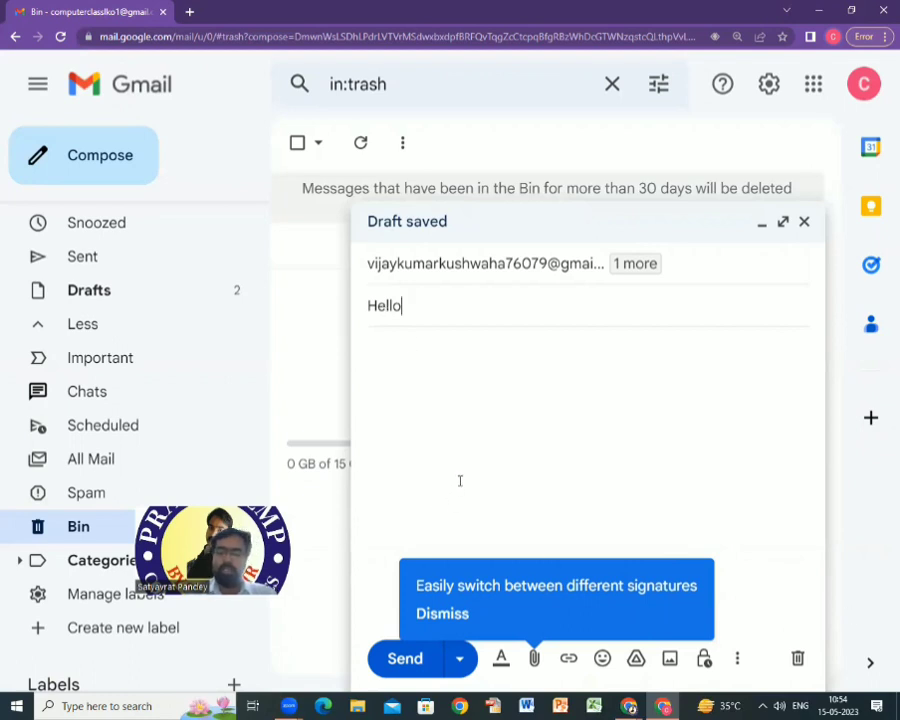
pyautogui.click(430, 366)
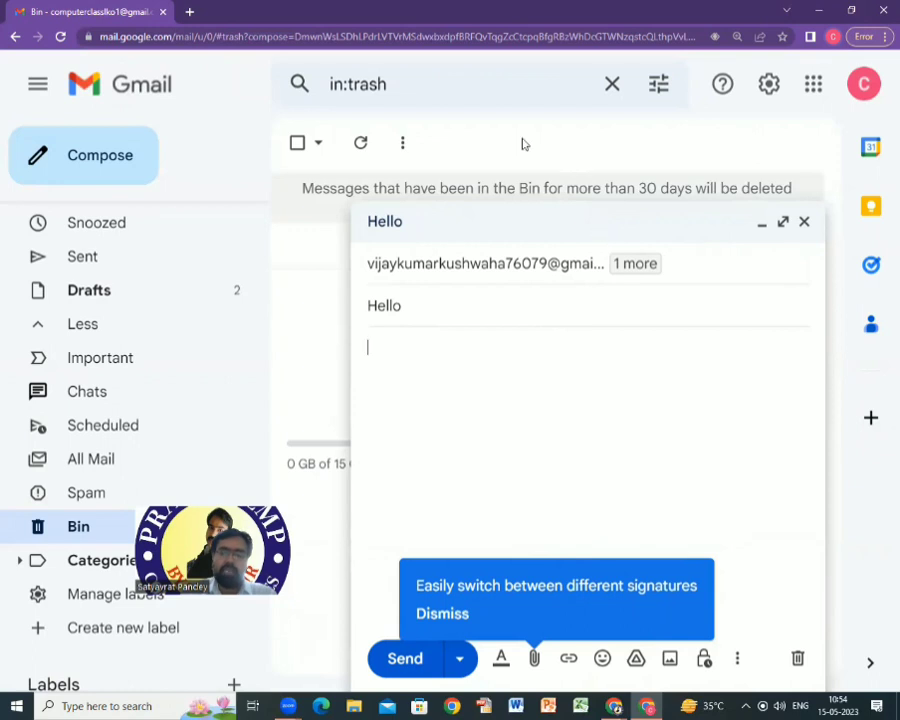
pyautogui.click(512, 90)
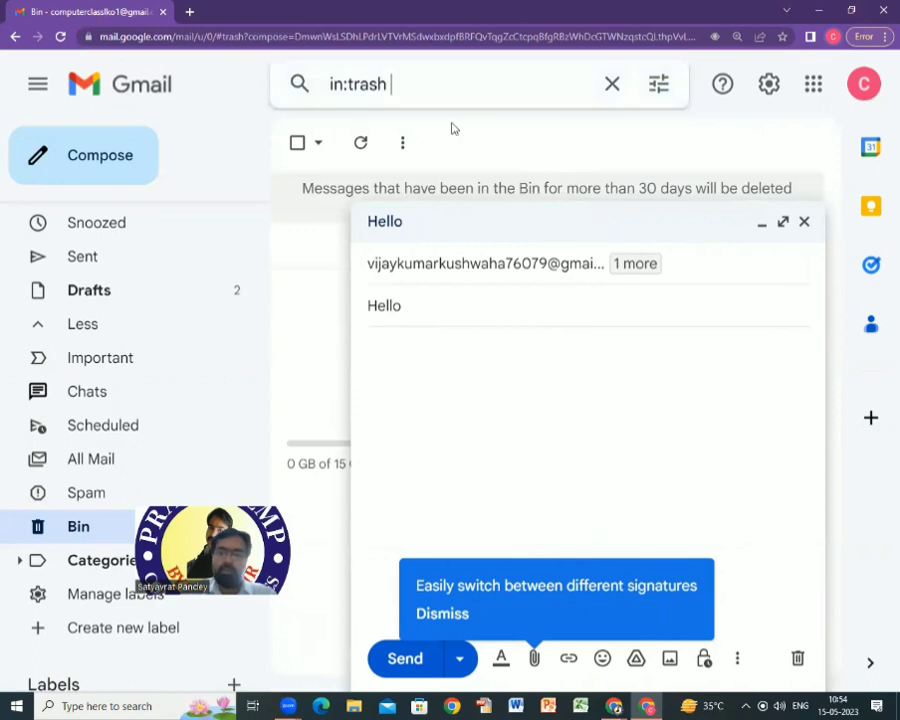
pyautogui.click(714, 368)
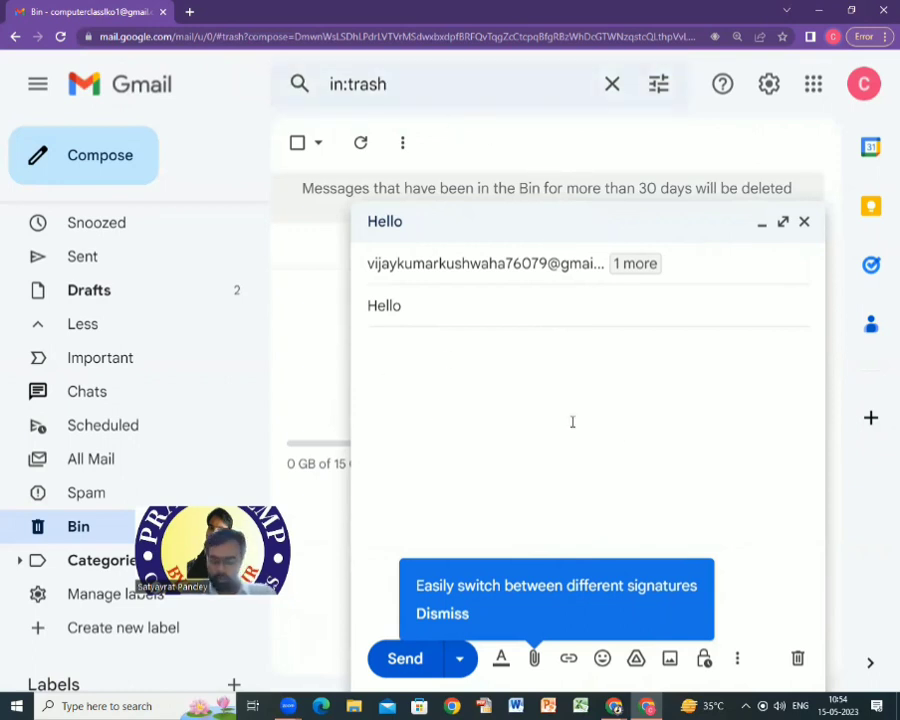
# Write the body 'Dear, Hello i am inviting…' with filler text and dismiss the signatures tip.
pyautogui.write('Dear,')
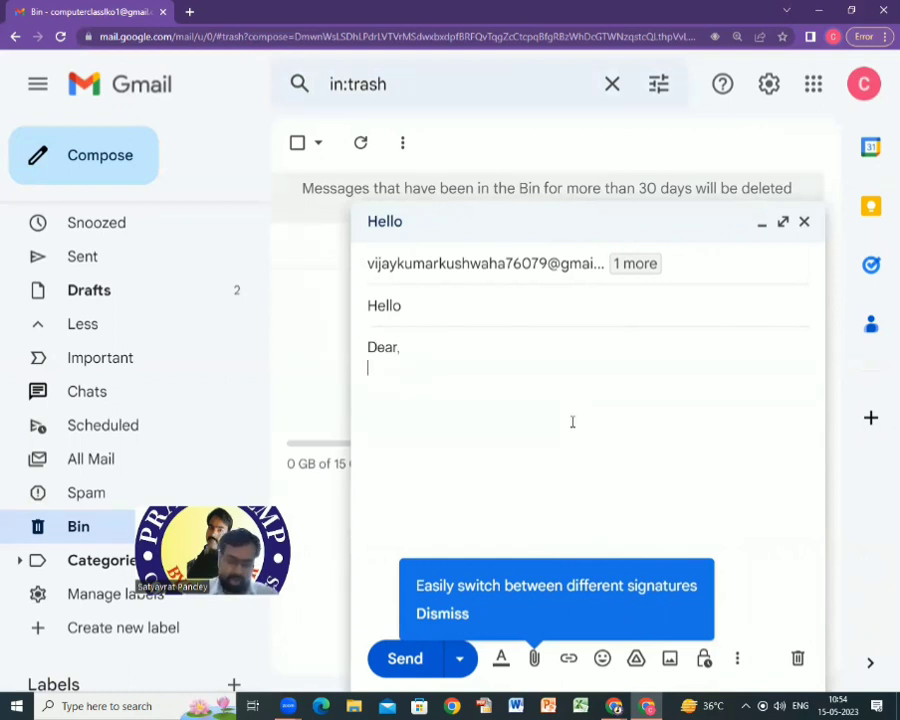
pyautogui.write('He')
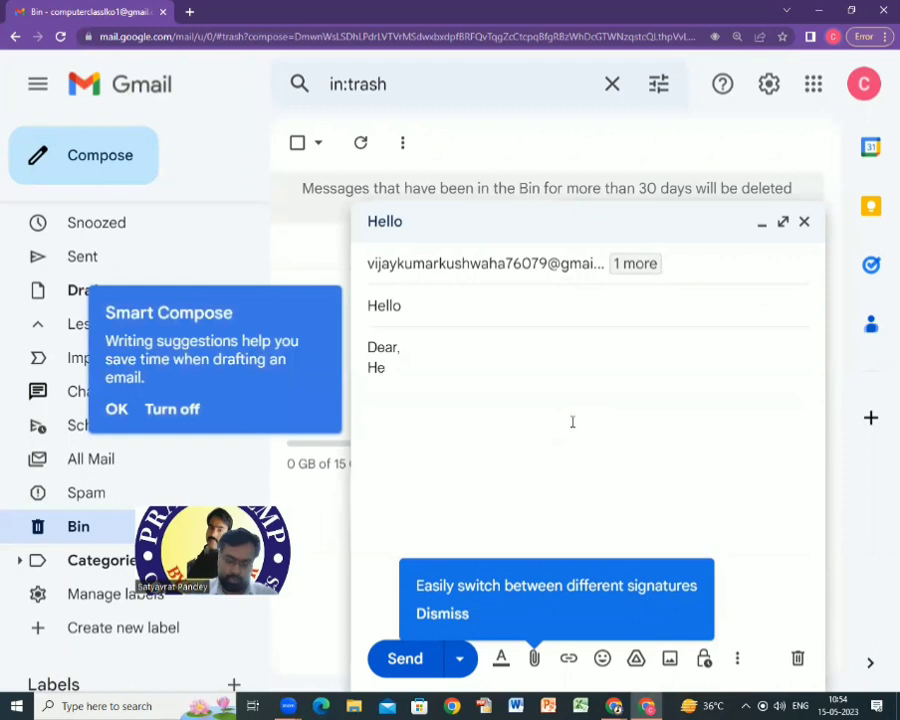
pyautogui.write('llo ')
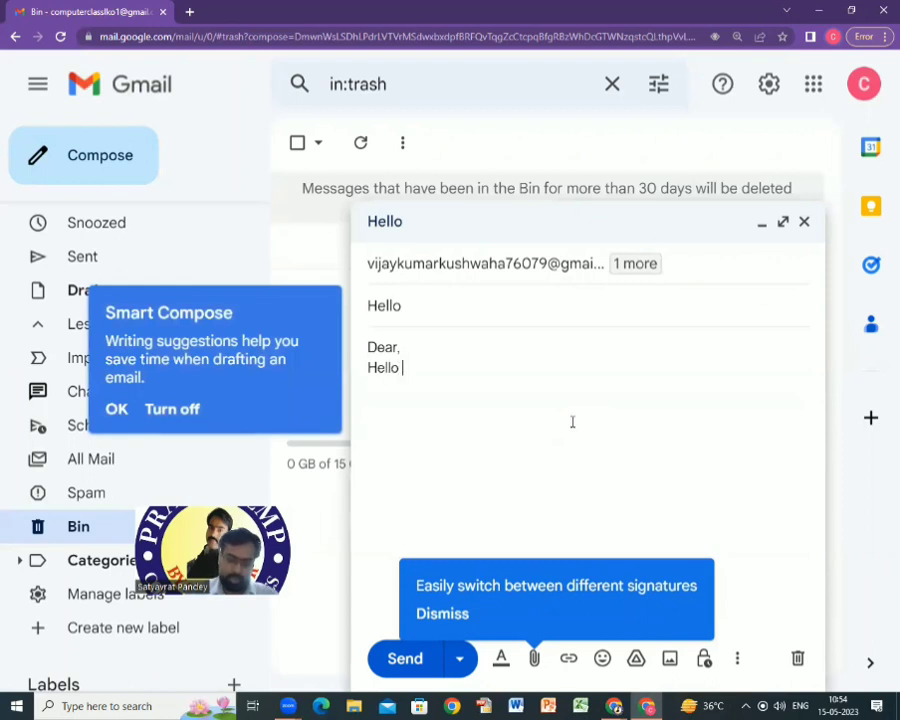
pyautogui.write('ia m')
pyautogui.press('BackSpace')
pyautogui.press('BackSpace')
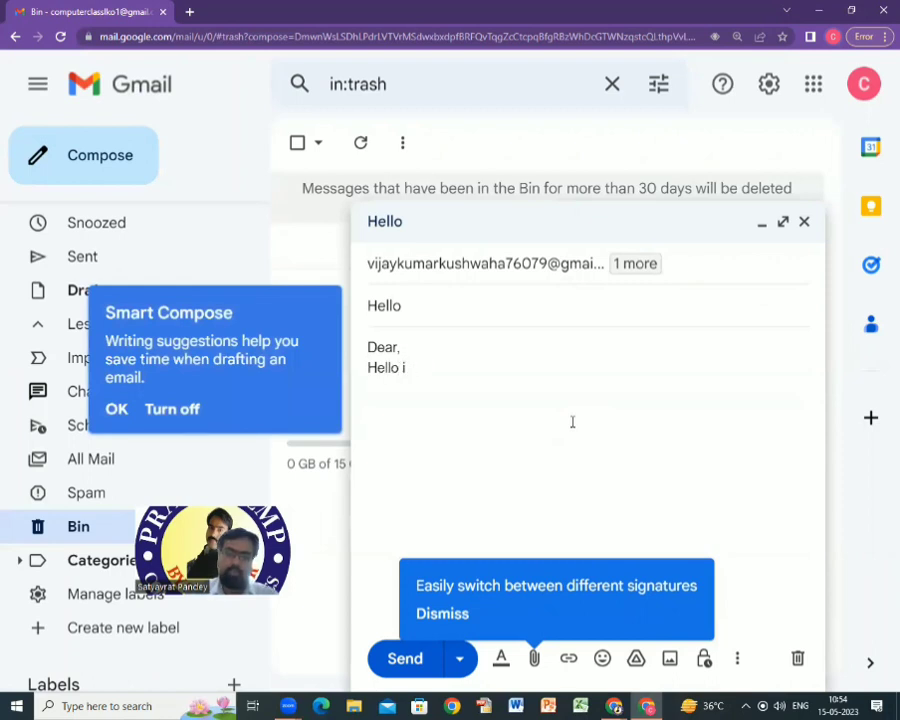
pyautogui.write('am inviti')
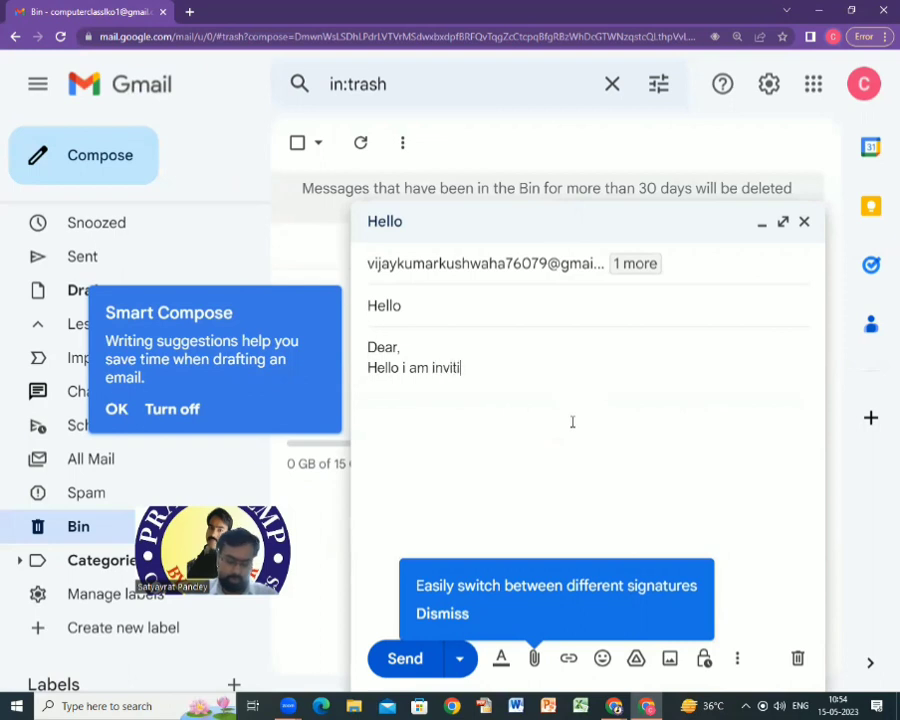
pyautogui.write('ng .')
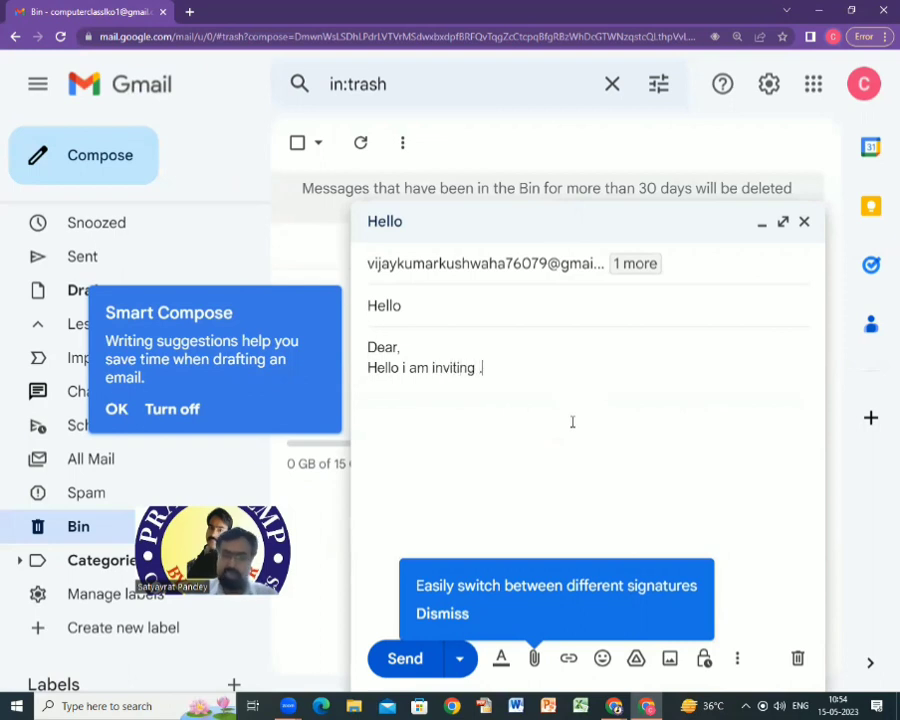
pyautogui.write('.............................fghkkfgjdlgk ')
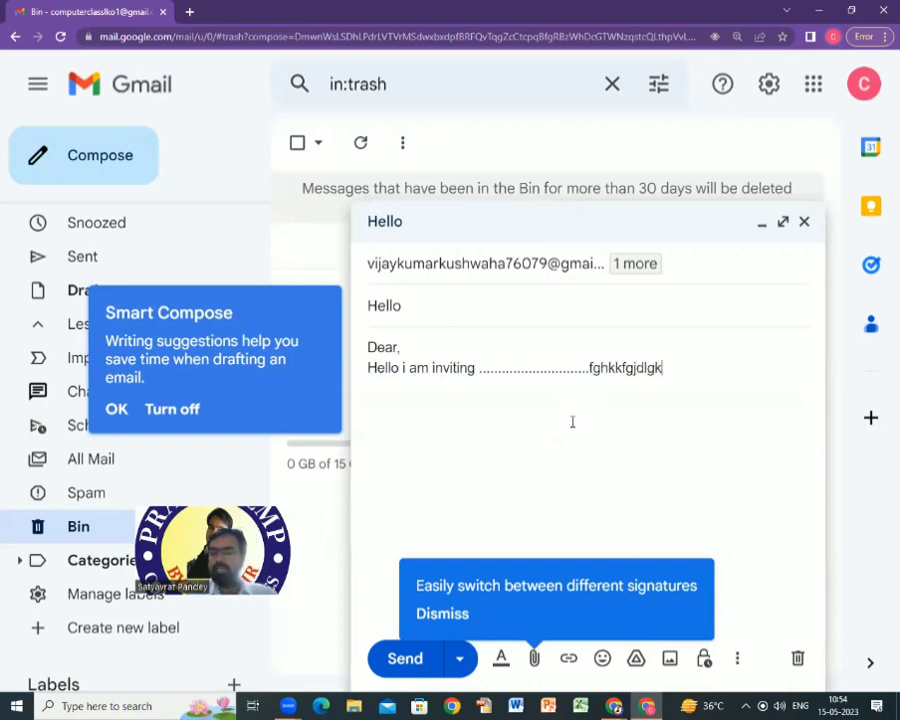
pyautogui.write('kfgj')
pyautogui.press('Return')
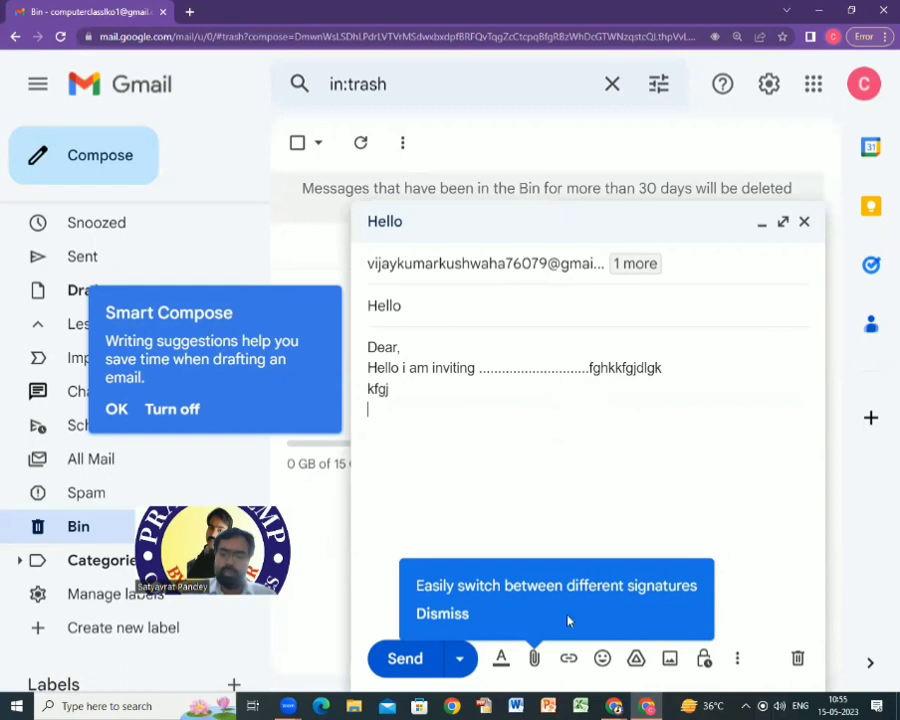
pyautogui.click(448, 620)
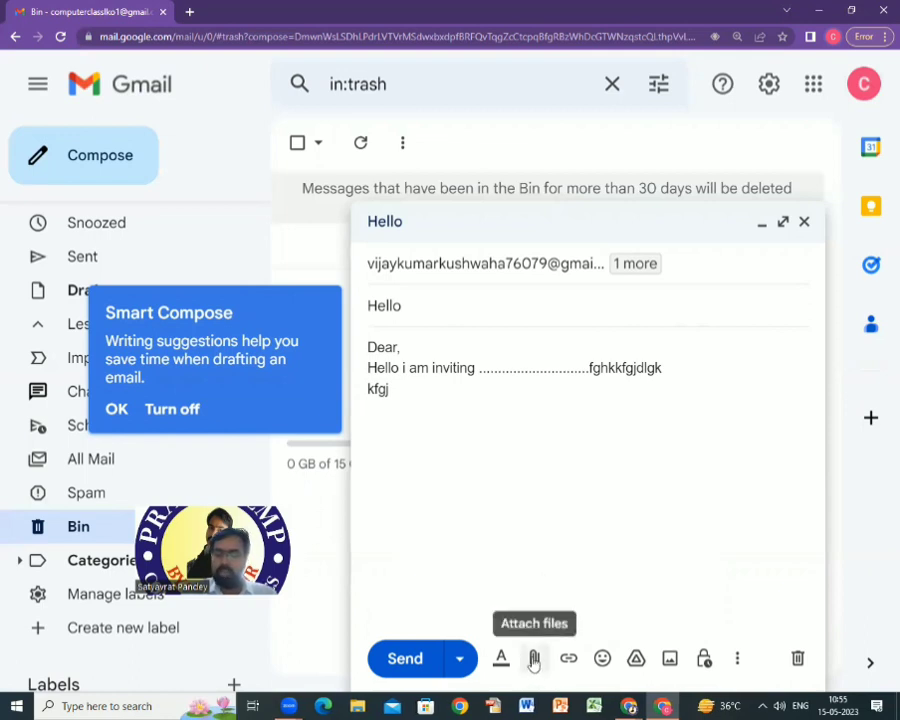
# Attach the document 6596455045.odt from the Documents folder.
pyautogui.click(534, 658)
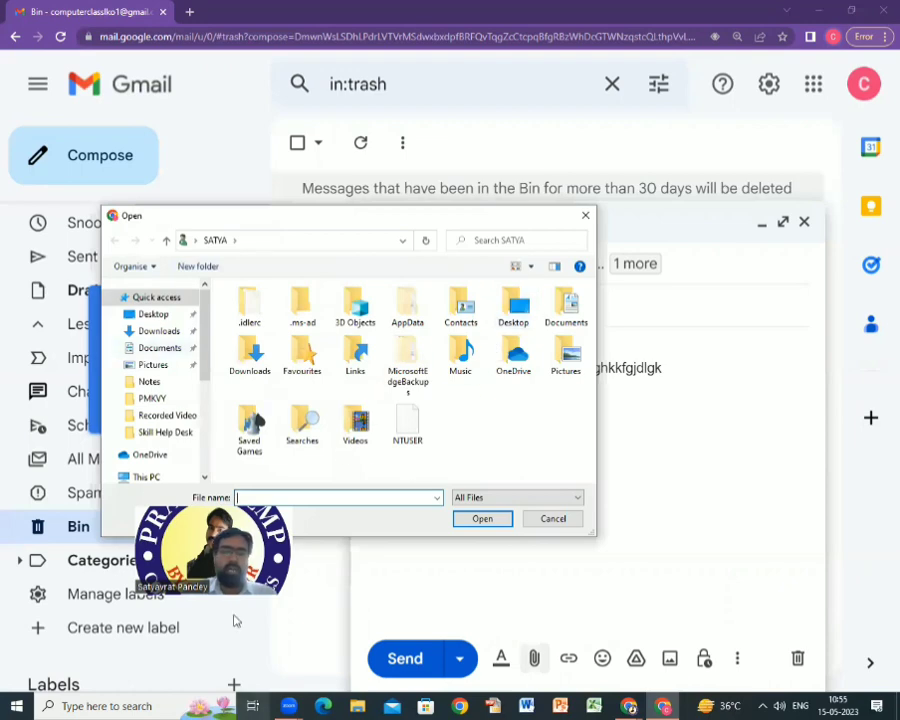
pyautogui.click(159, 347)
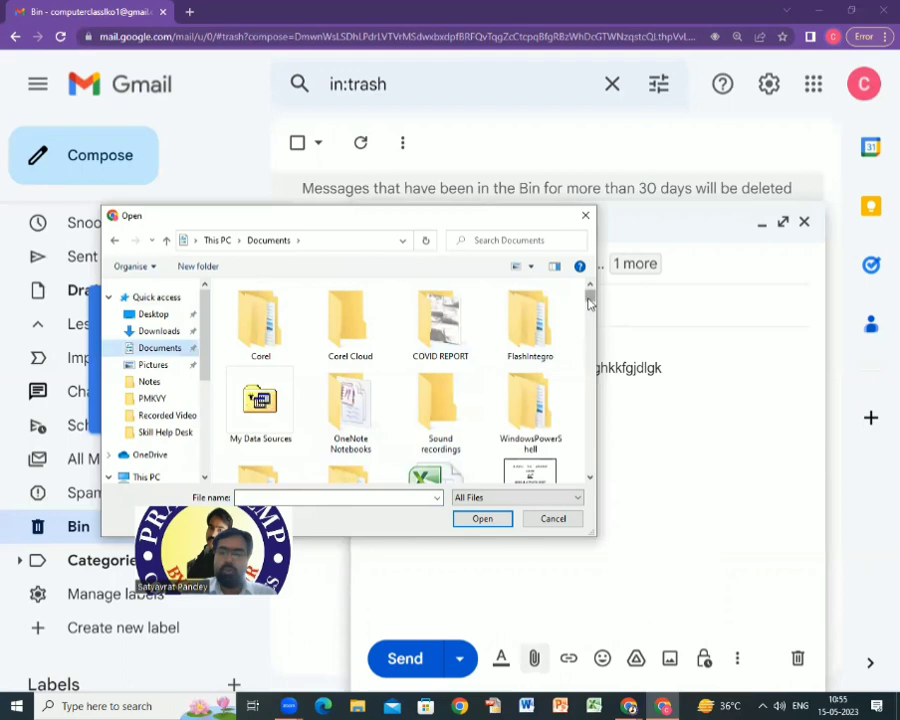
pyautogui.scroll(-2, 589, 302)
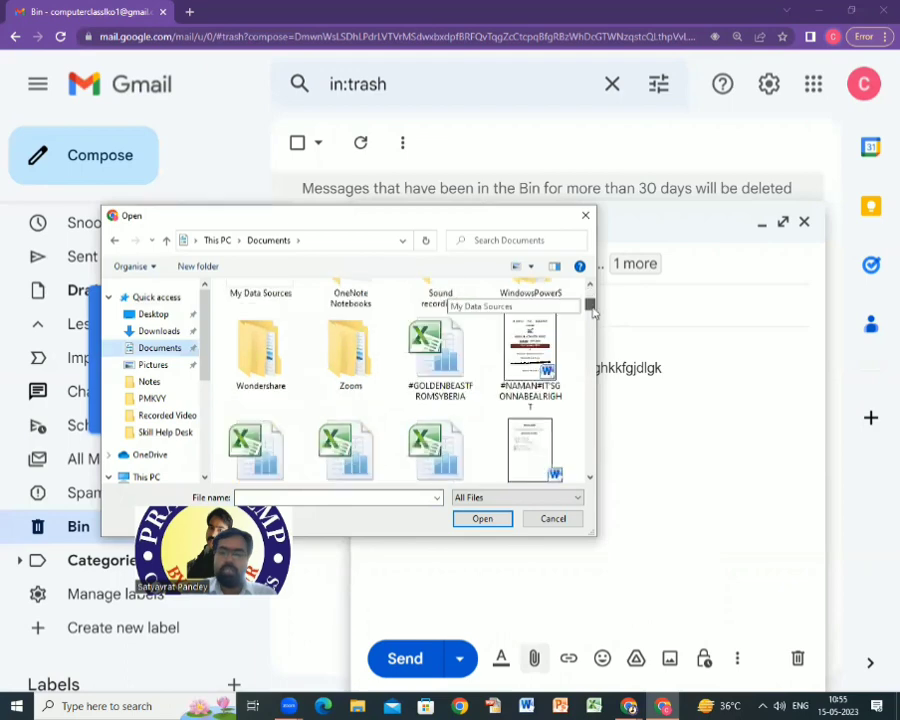
pyautogui.click(590, 476)
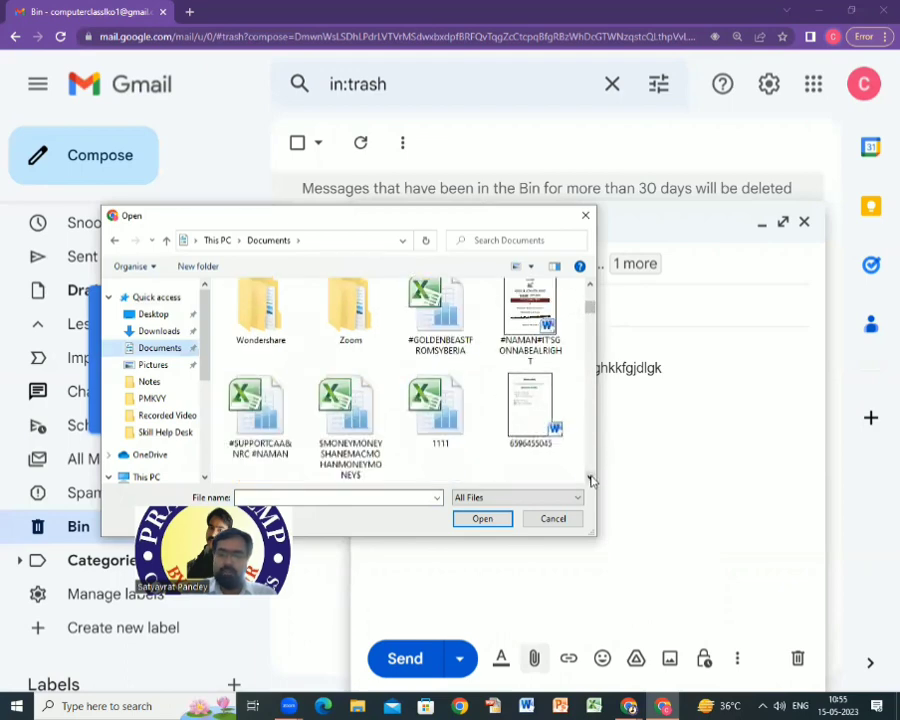
pyautogui.click(538, 422)
pyautogui.click(500, 519)
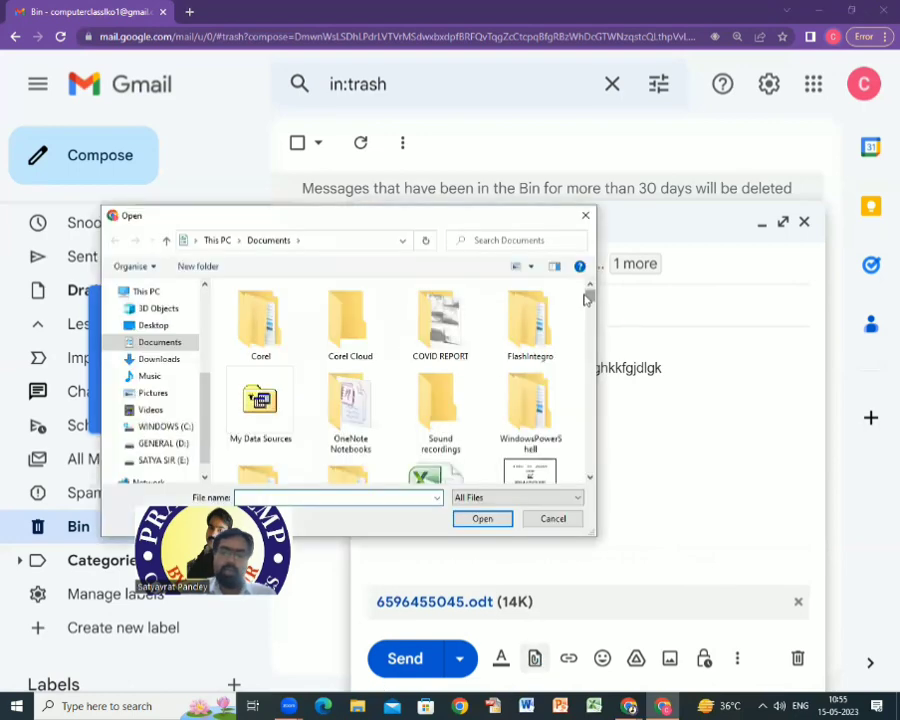
pyautogui.scroll(-5, 592, 326)
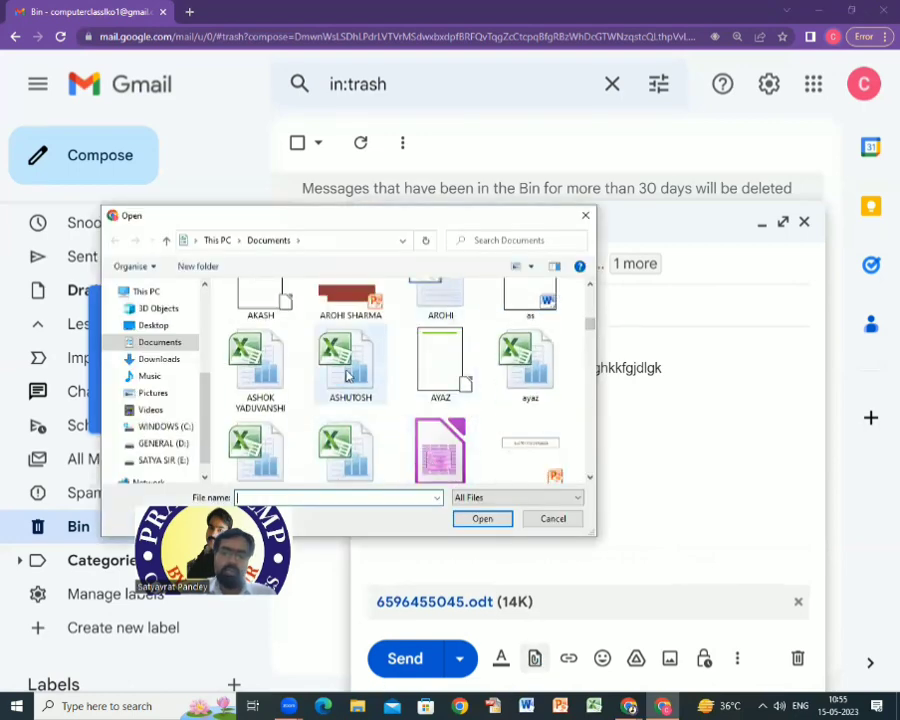
pyautogui.click(350, 362)
pyautogui.click(482, 518)
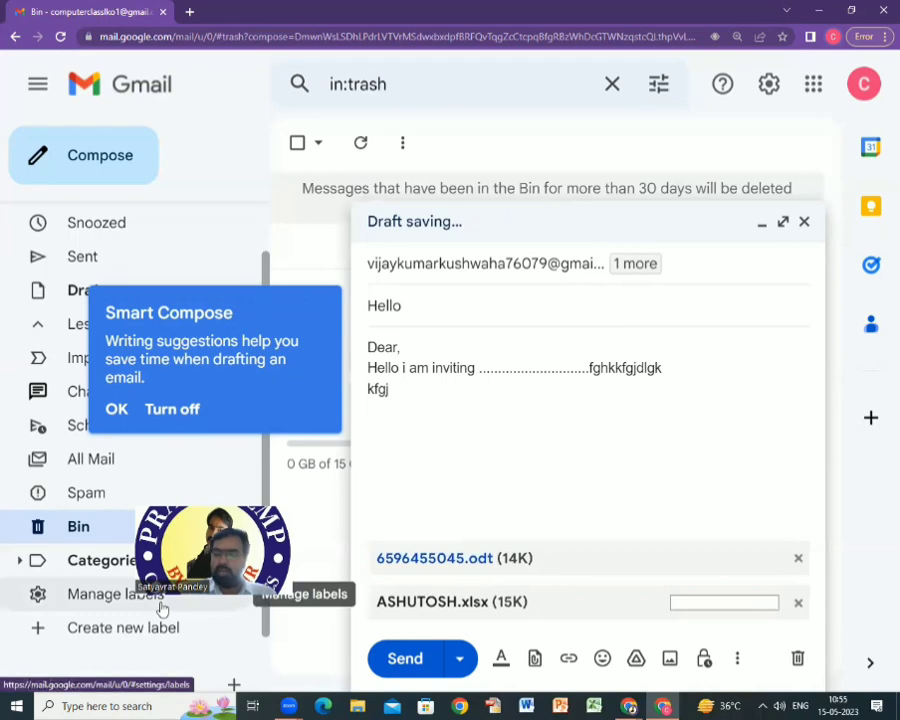
pyautogui.click(535, 658)
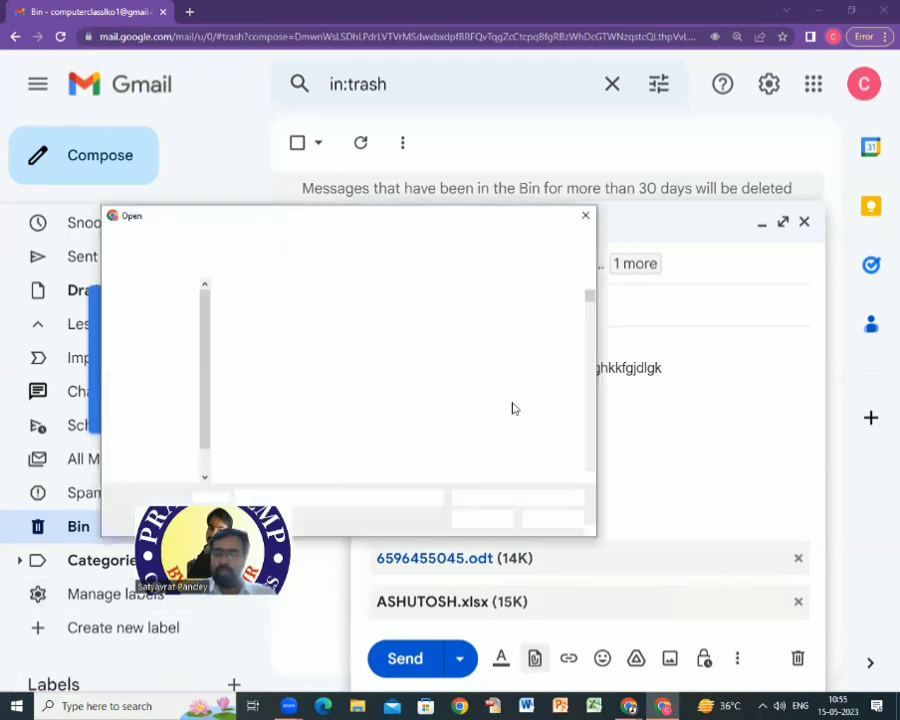
pyautogui.moveTo(592, 298); pyautogui.dragTo(598, 325)
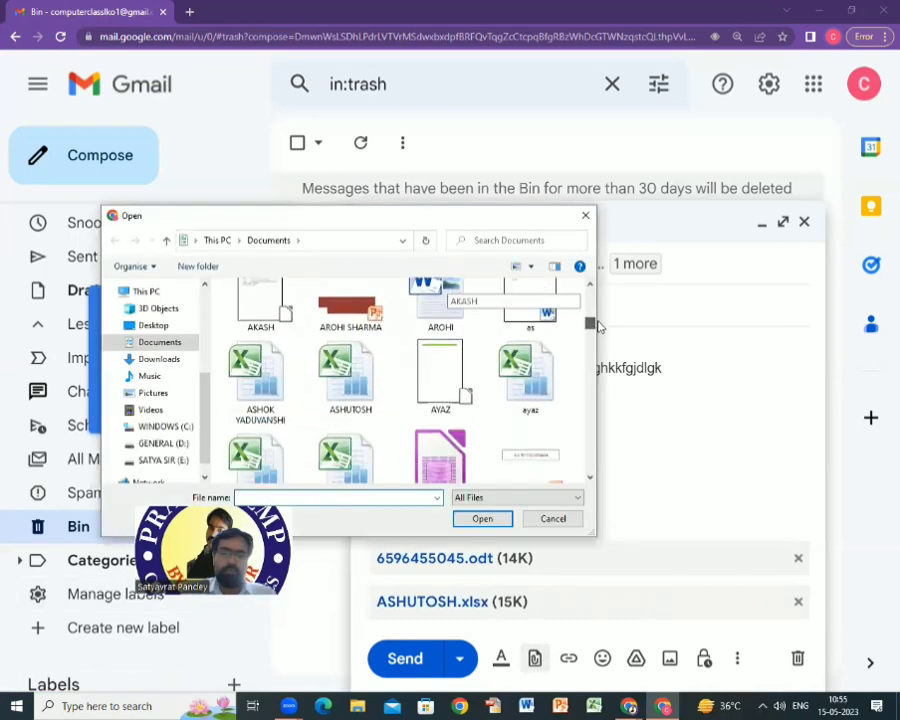
pyautogui.click(350, 308)
pyautogui.click(482, 518)
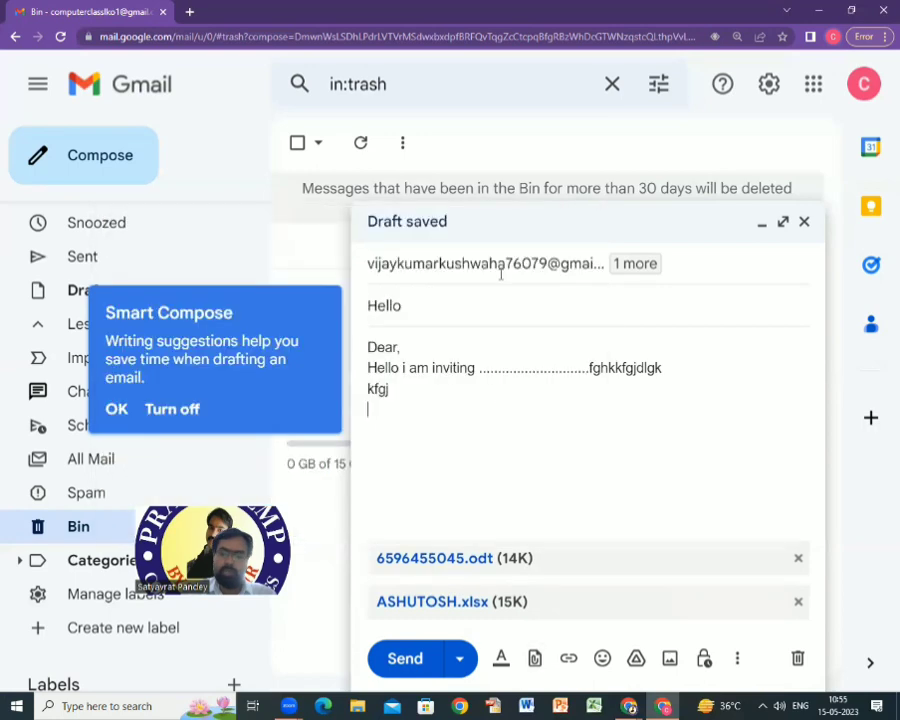
# Attach audio1735454224.m4a from the dated subfolder of Documents > Zoom to the Hello draft.
pyautogui.click(535, 658)
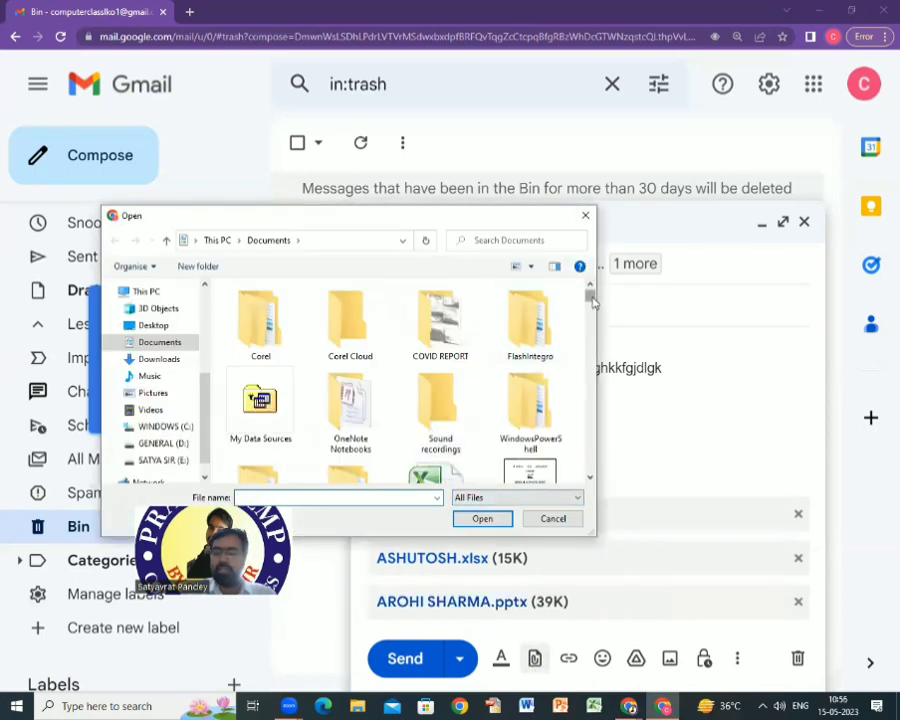
pyautogui.moveTo(590, 298); pyautogui.dragTo(592, 318)
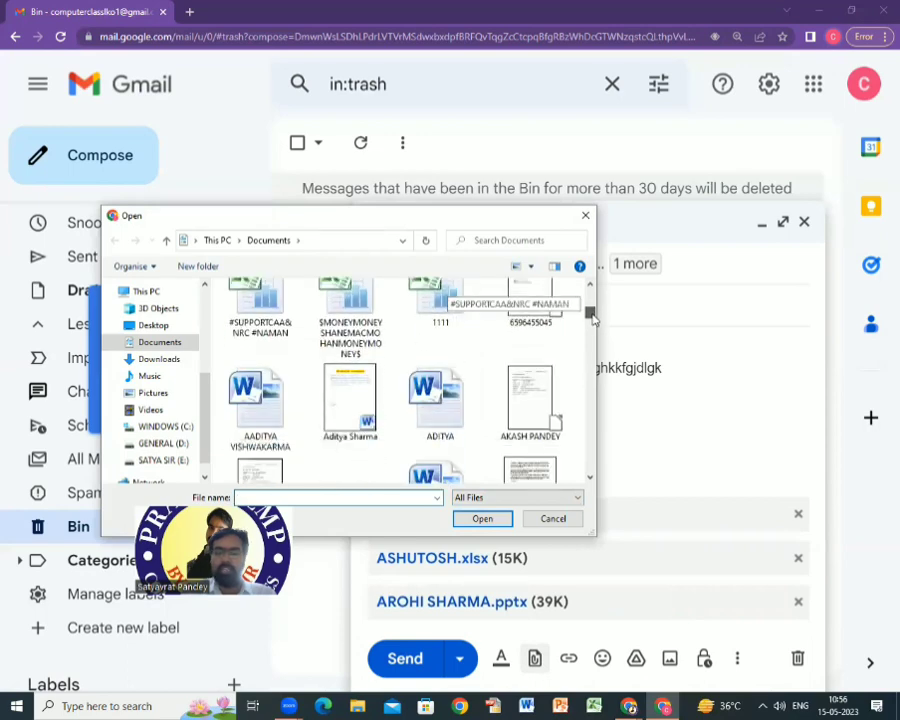
pyautogui.click(150, 375)
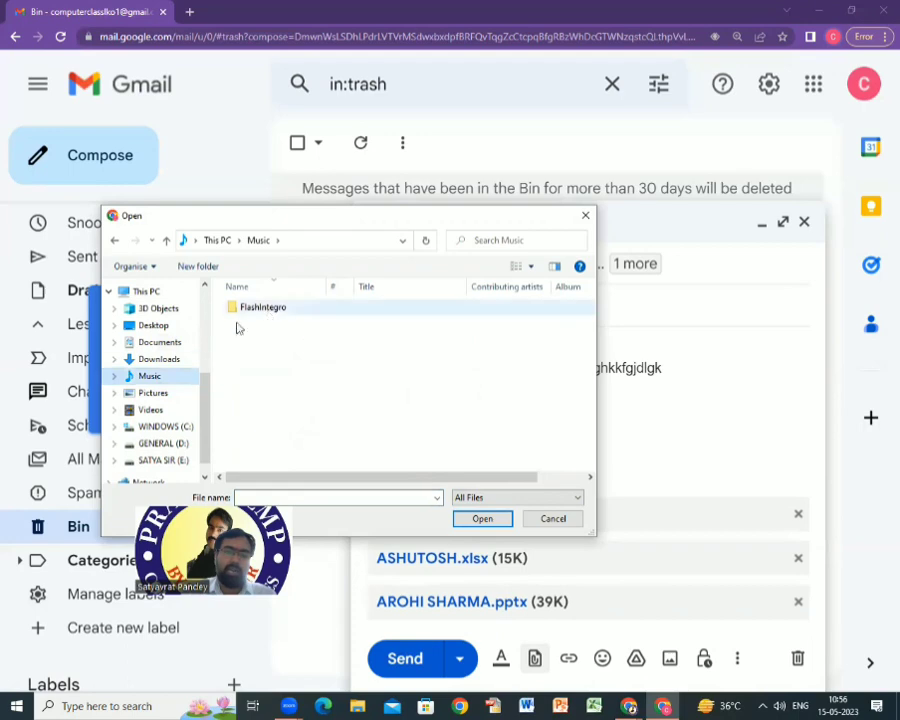
pyautogui.click(176, 346)
pyautogui.scroll(-1, 375, 303)
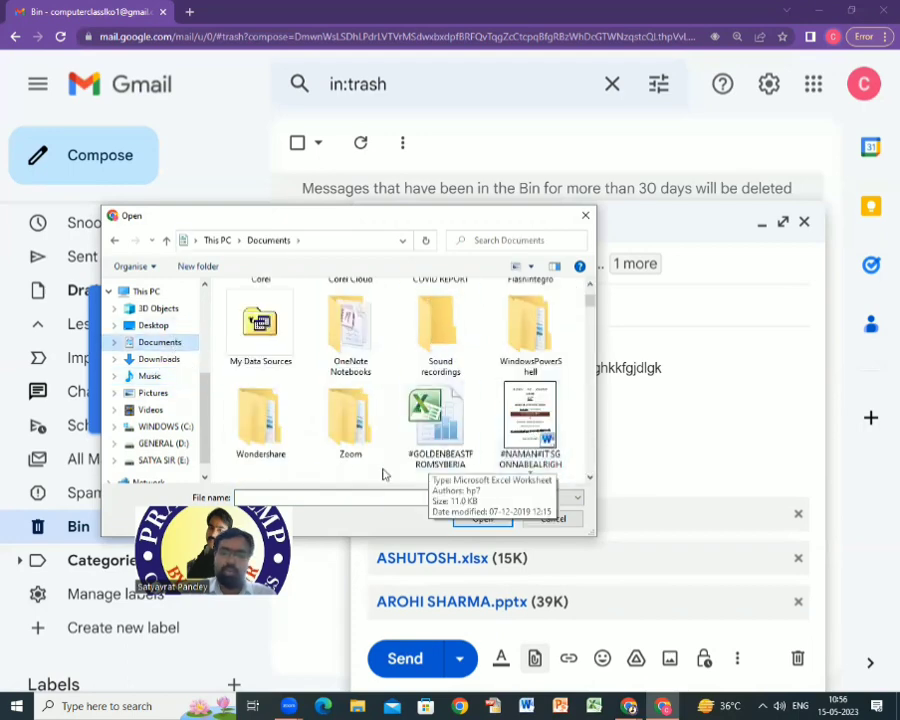
pyautogui.doubleClick(350, 420)
pyautogui.doubleClick(292, 304)
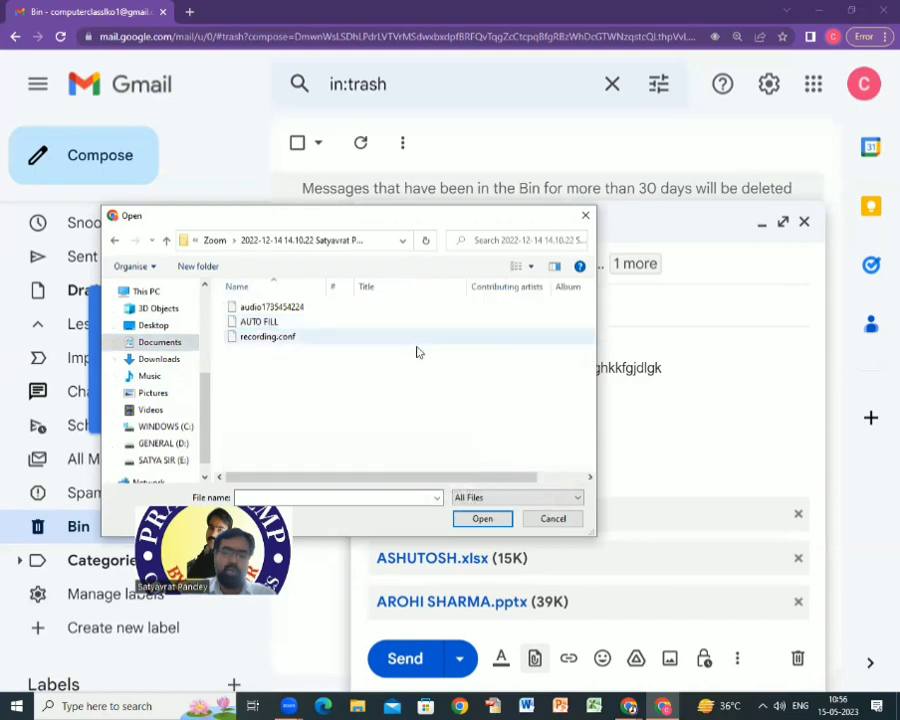
pyautogui.click(292, 309)
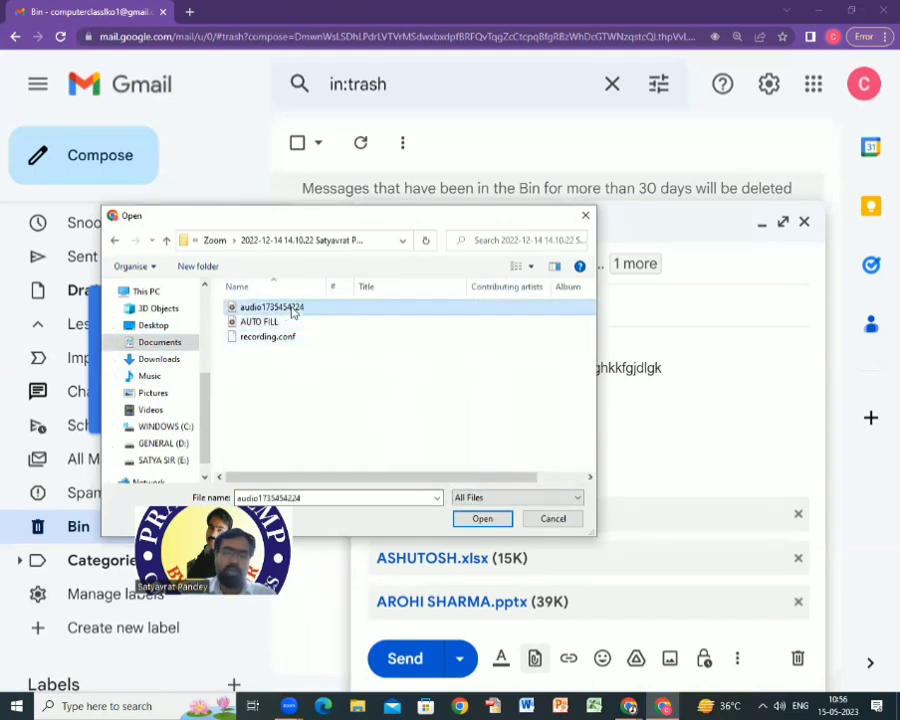
pyautogui.click(484, 520)
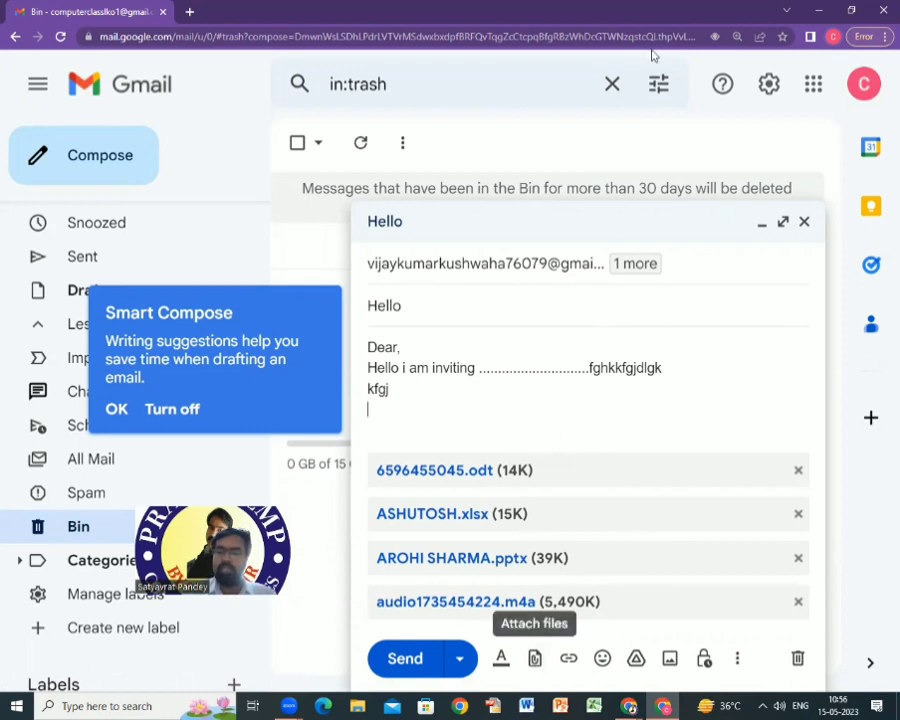
# Send the Hello message with its four attachments, then open the Sent folder.
pyautogui.click(403, 659)
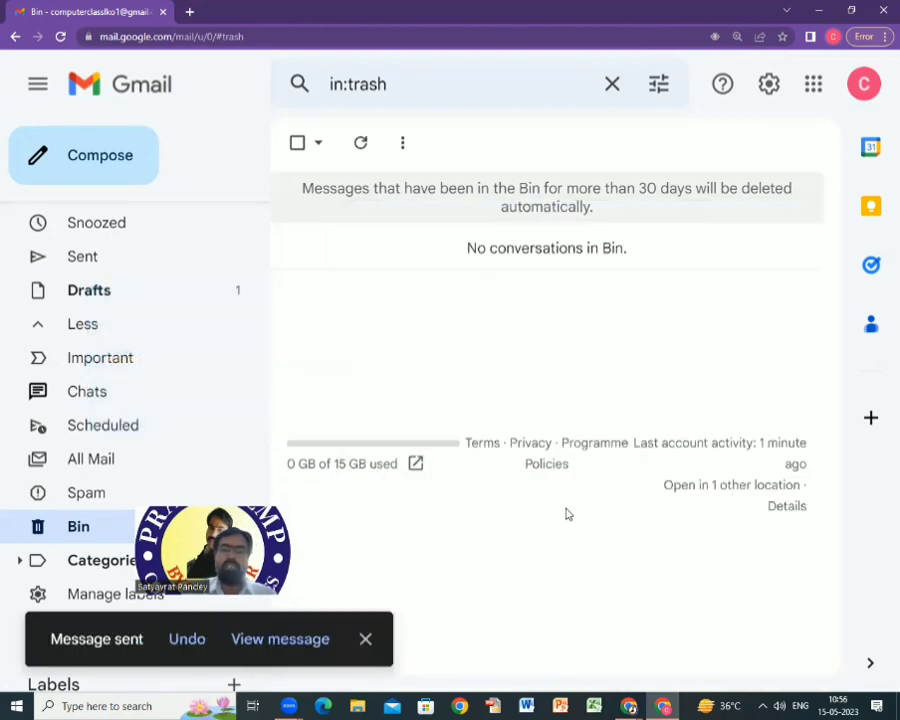
pyautogui.click(95, 266)
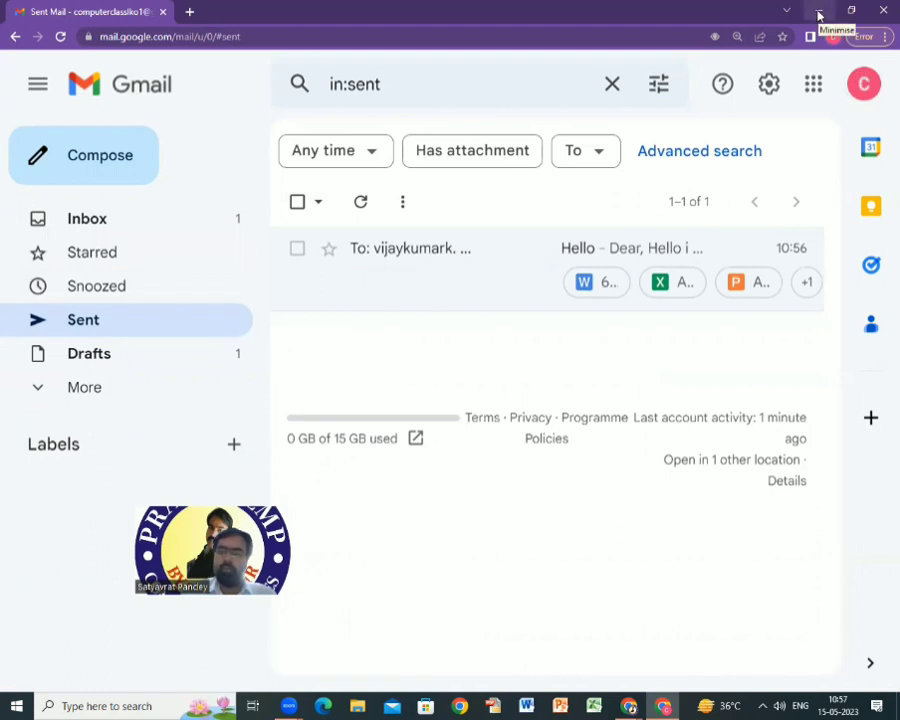
# Switch to the receiving account's Chrome profile and open its Gmail.
pyautogui.moveTo(630, 705)
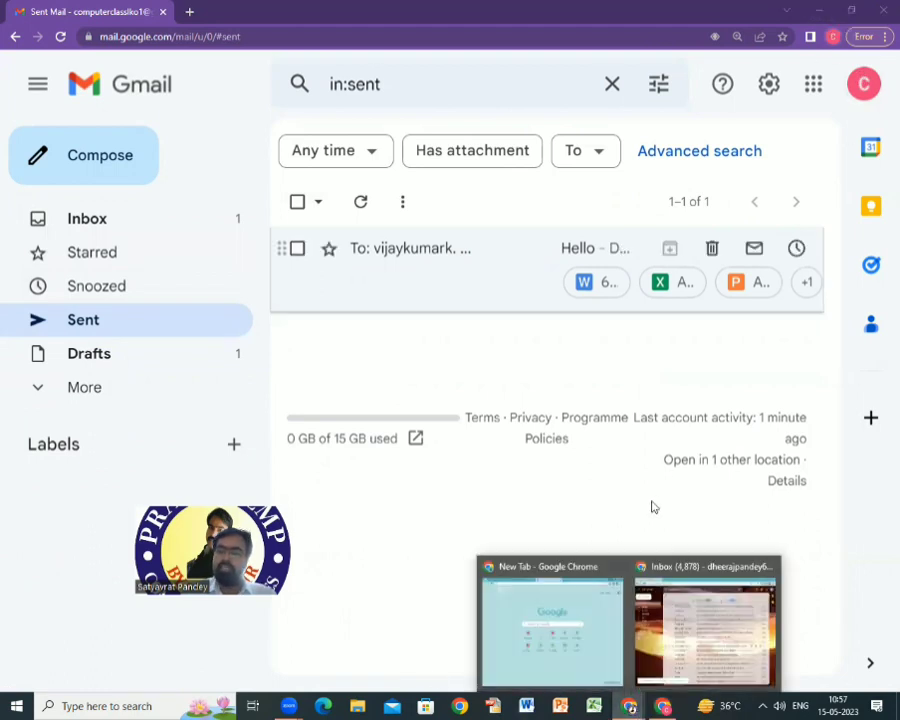
pyautogui.click(728, 608)
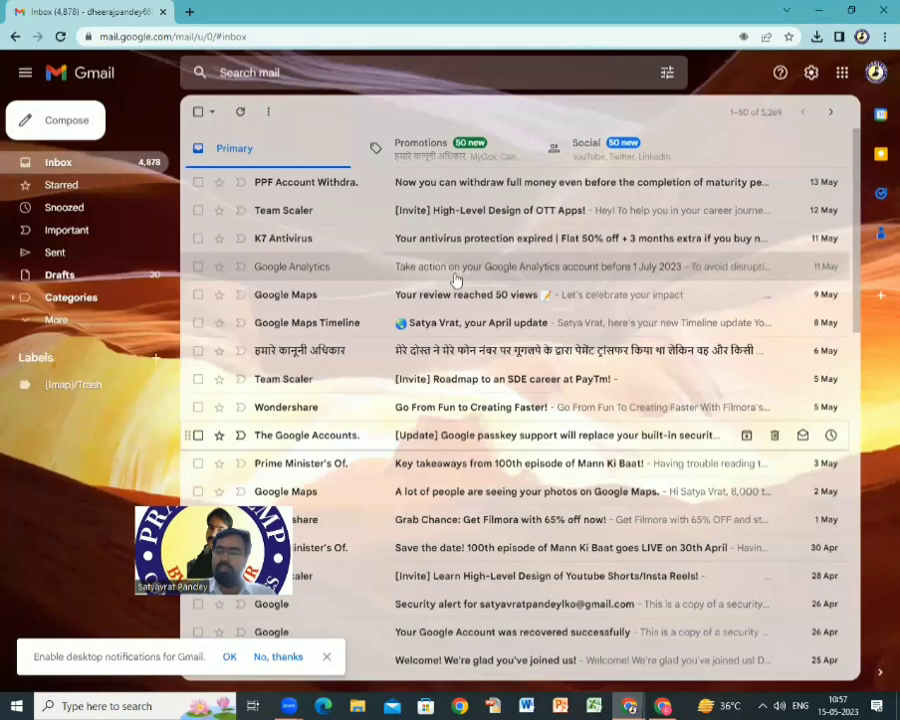
pyautogui.click(861, 37)
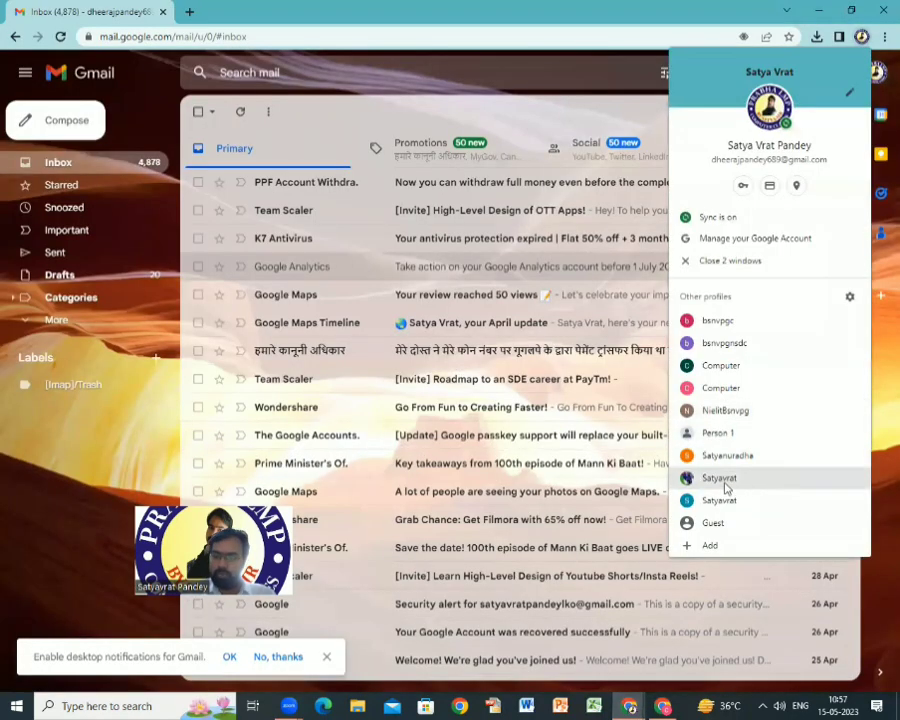
pyautogui.click(720, 478)
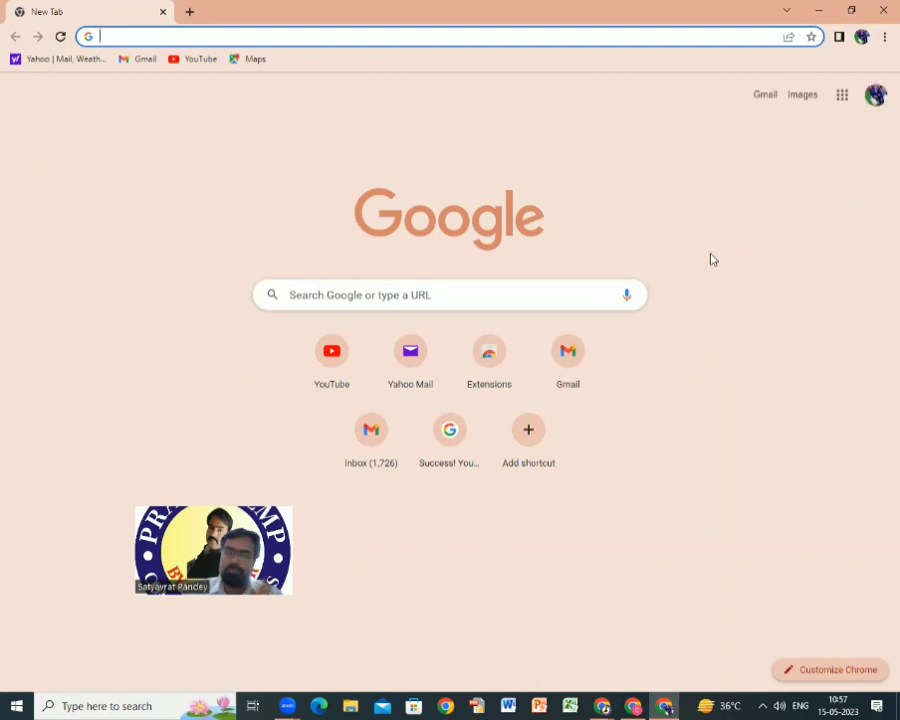
pyautogui.click(758, 97)
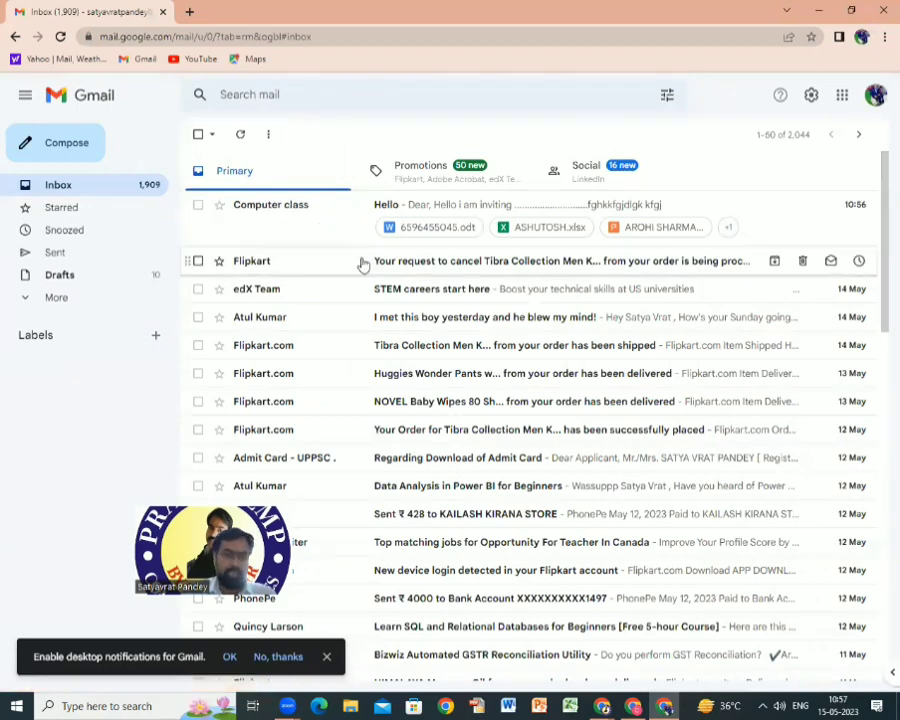
# At 150% zoom, open the Hello message from Computer class, check its attachments, and return to Inbox.
pyautogui.hotkey('ctrl', '+')
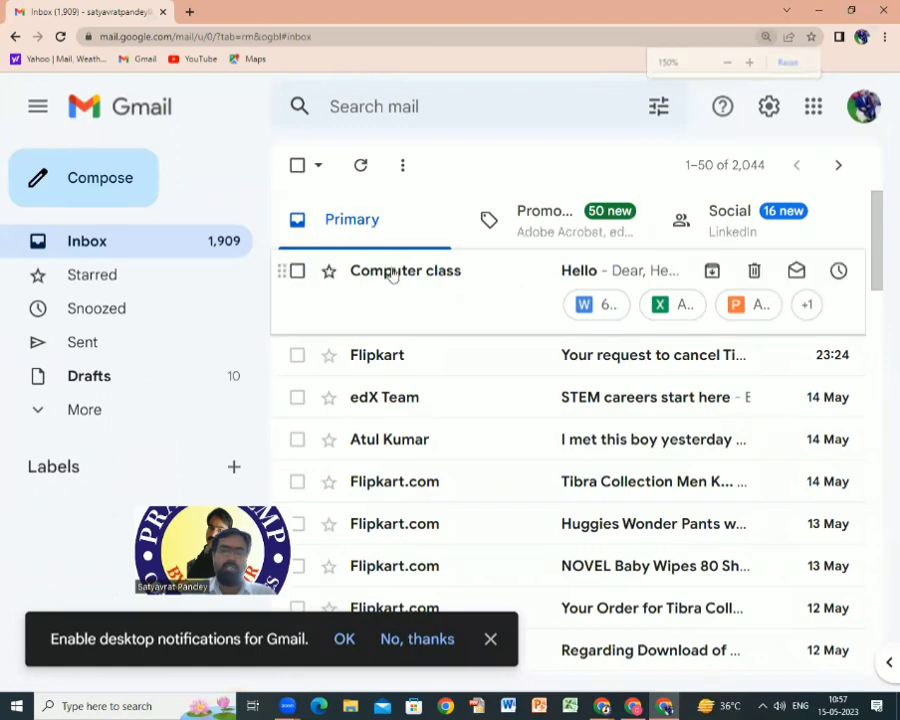
pyautogui.click(567, 277)
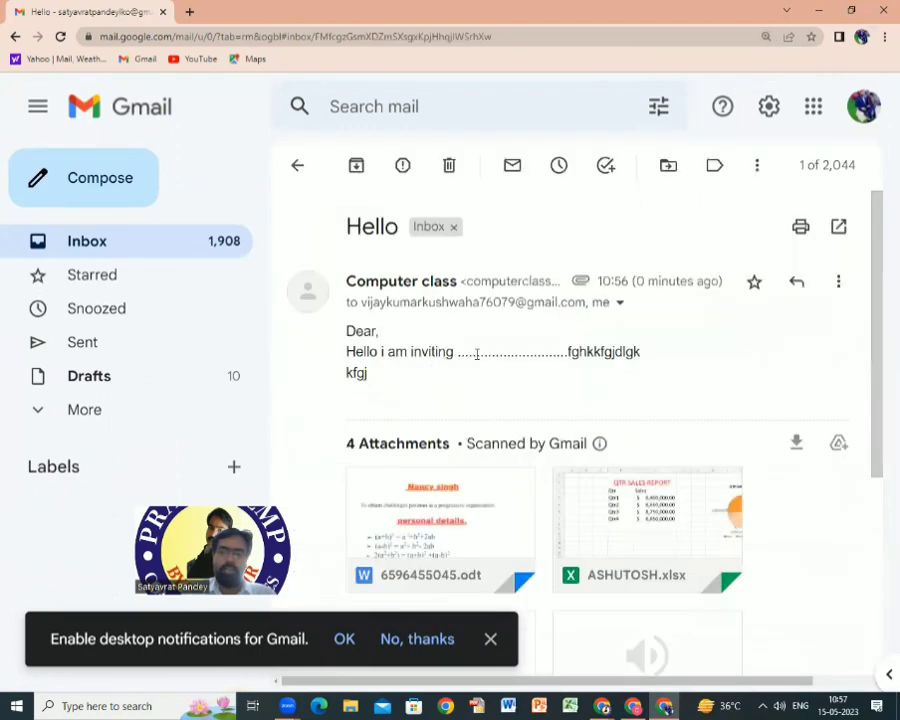
pyautogui.scroll(-3, 424, 480)
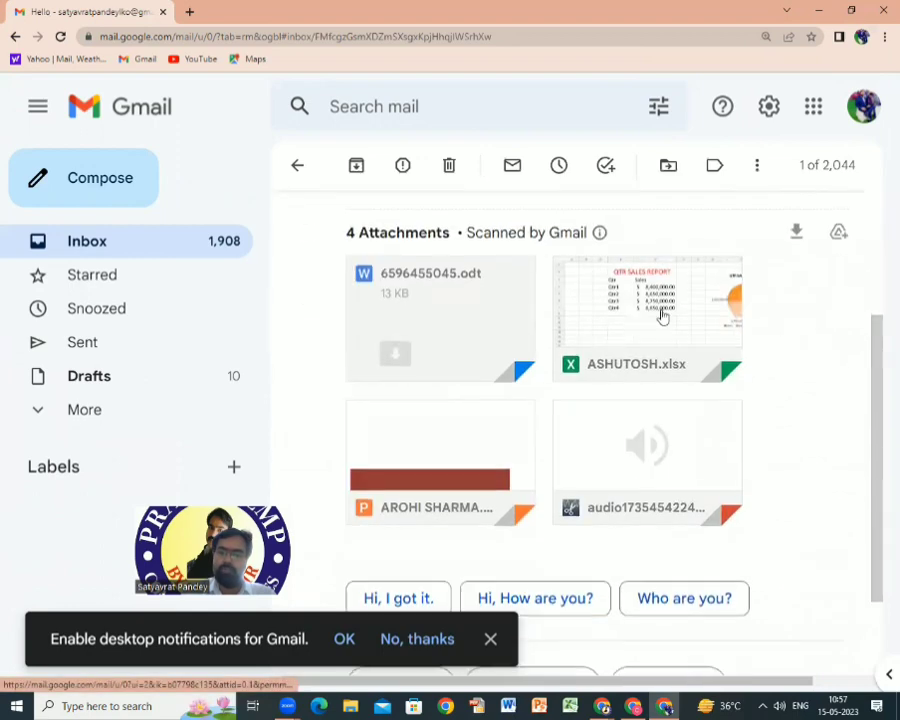
pyautogui.scroll(-2, 470, 490)
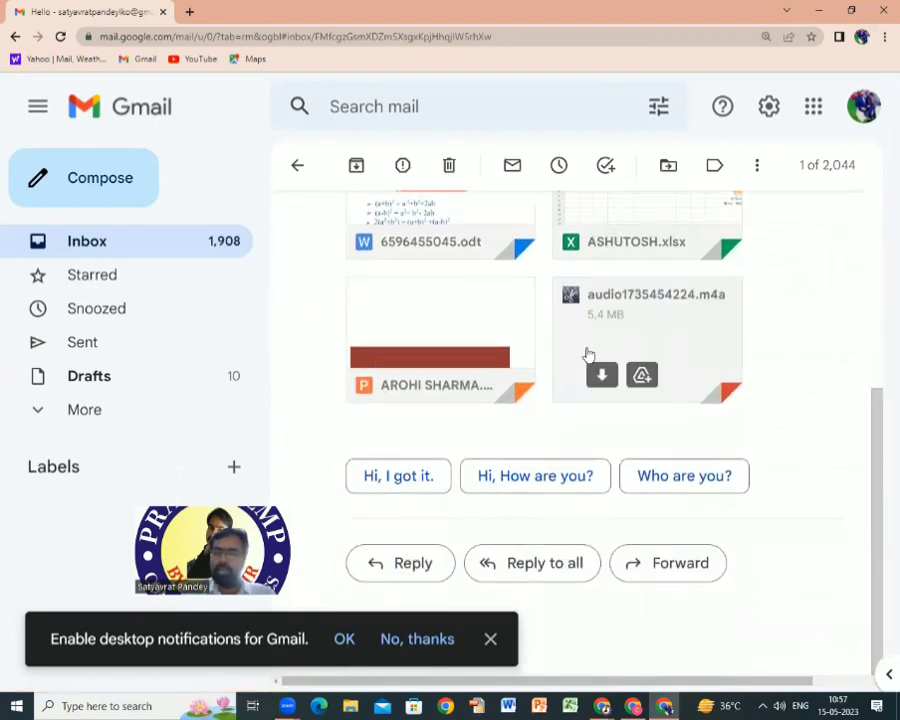
pyautogui.scroll(5, 460, 370)
pyautogui.scroll(-4, 402, 287)
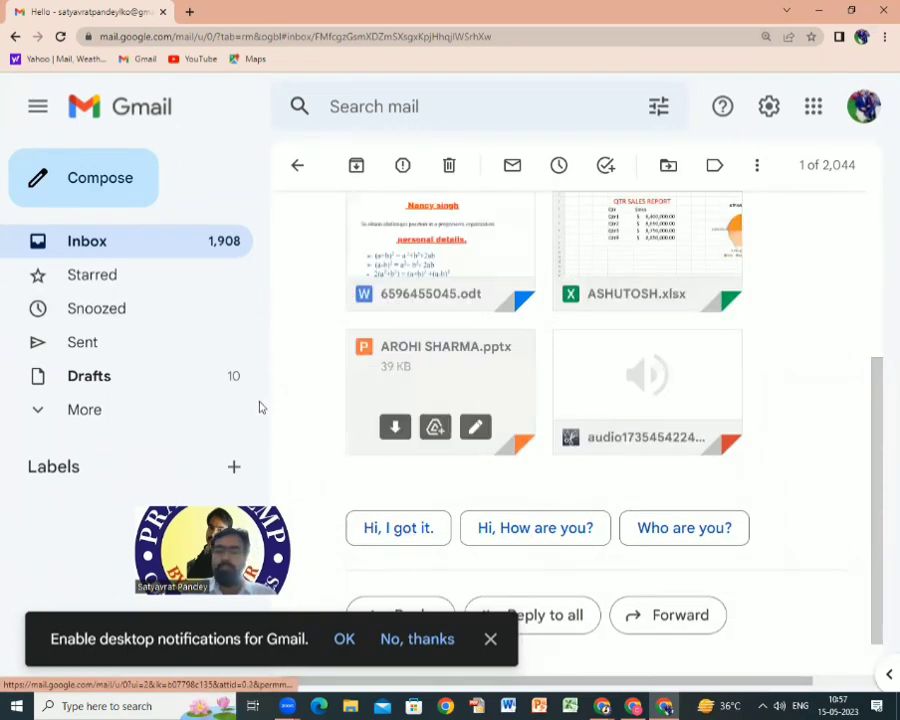
pyautogui.click(74, 240)
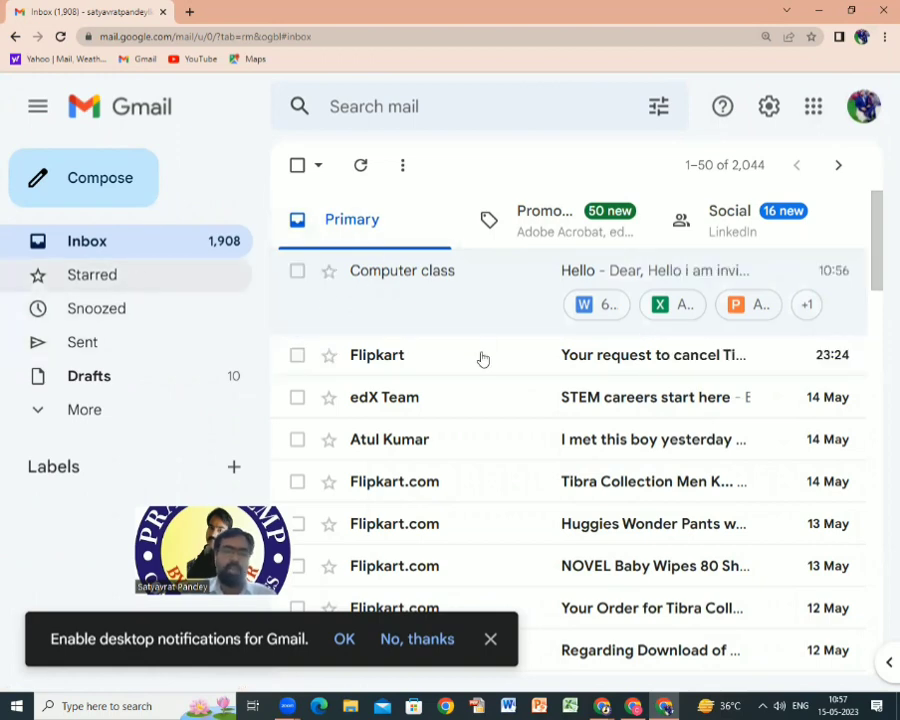
# Compose a new message to the Computer class address with the subject Hello.
pyautogui.click(115, 177)
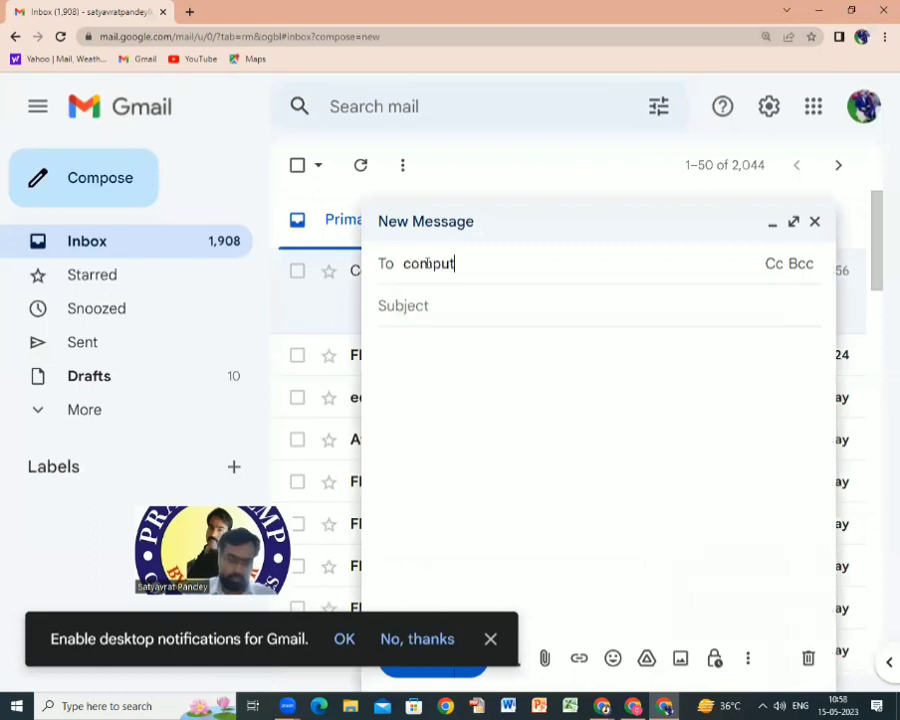
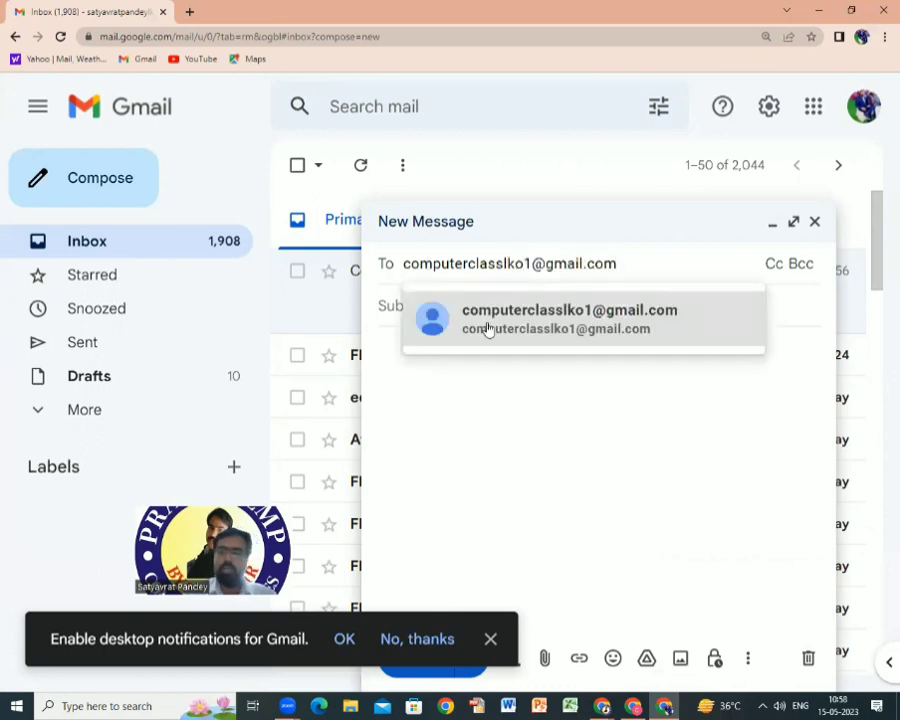
pyautogui.click(486, 327)
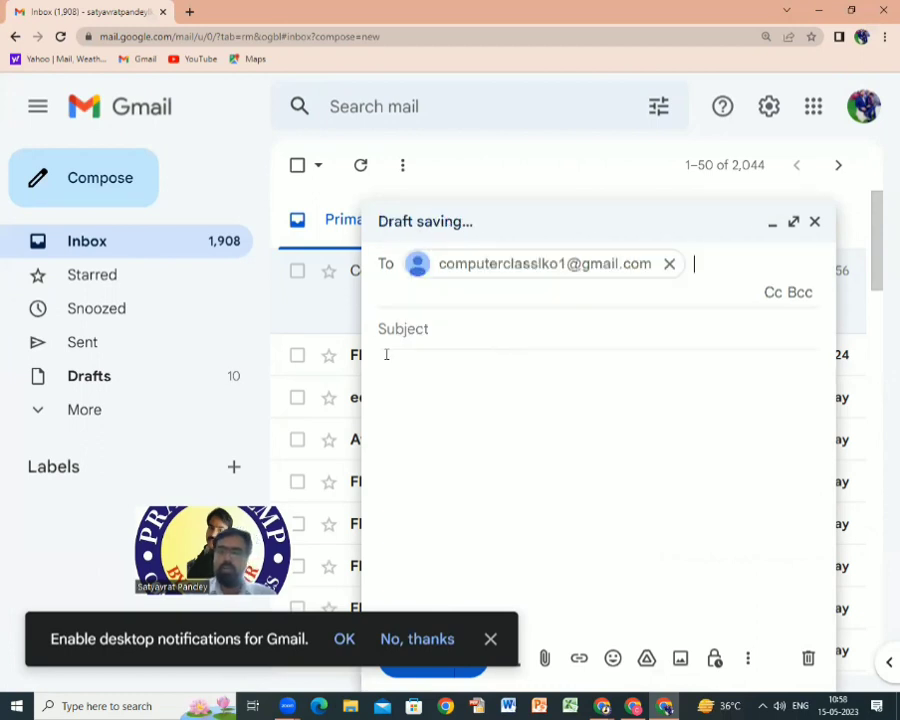
pyautogui.press('Tab')
pyautogui.write('H')
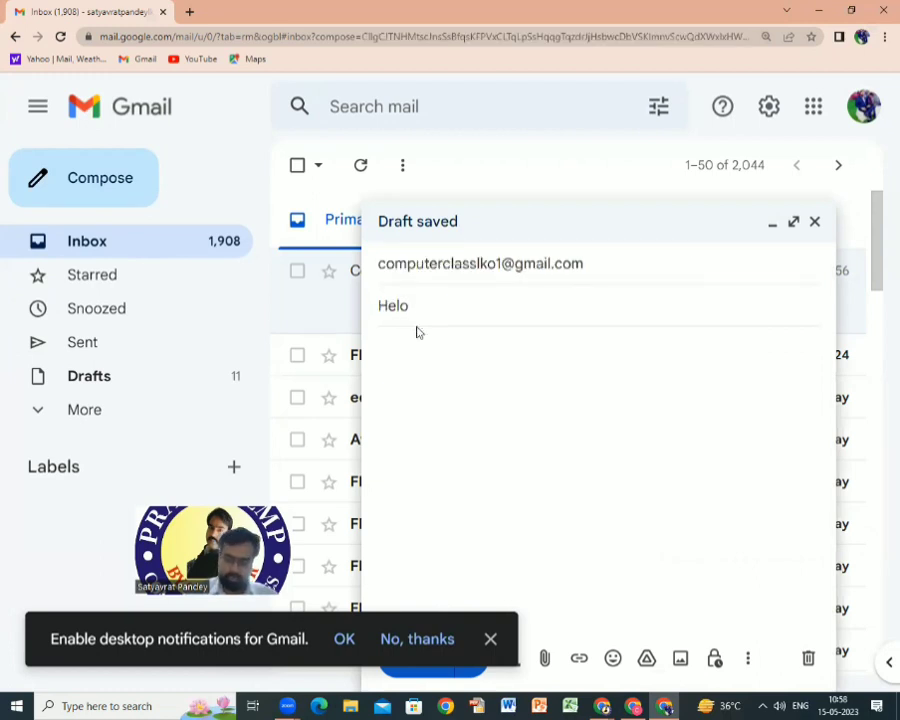
pyautogui.write('ell;o')
pyautogui.press('BackSpace')
pyautogui.press('BackSpace')
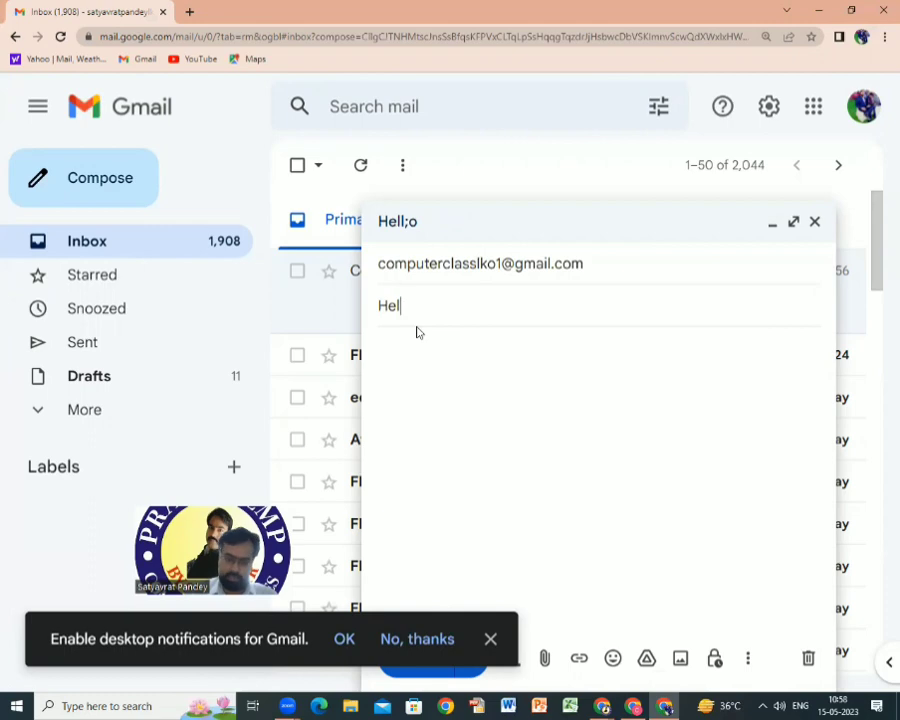
pyautogui.click(459, 374)
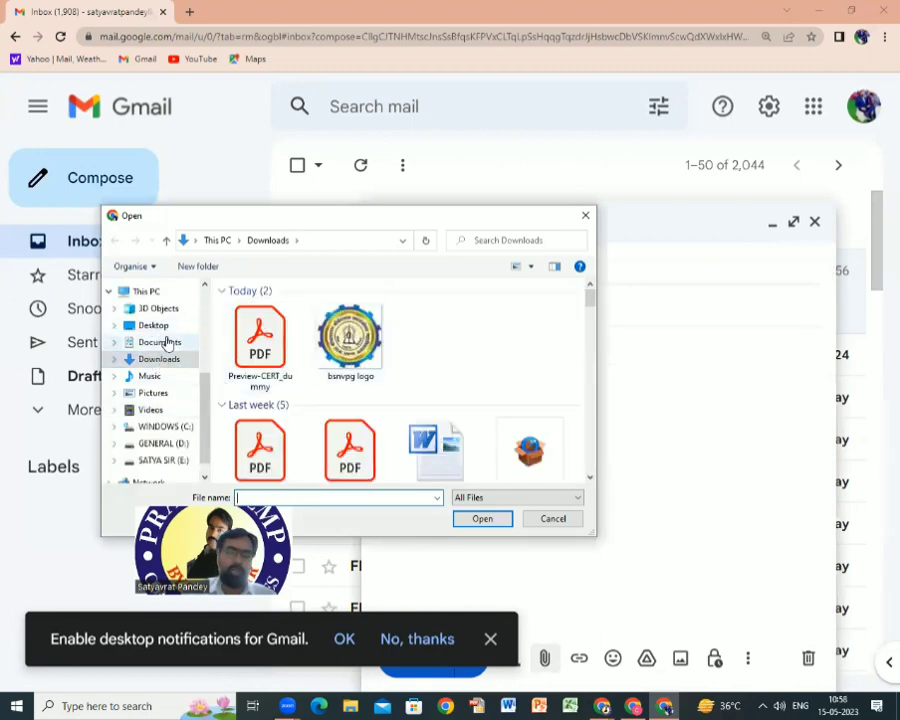
# Attach #GOLDENBEASTFROMSYBERIA.xlsx from Documents and send the message.
pyautogui.click(163, 342)
pyautogui.scroll(-3, 430, 330)
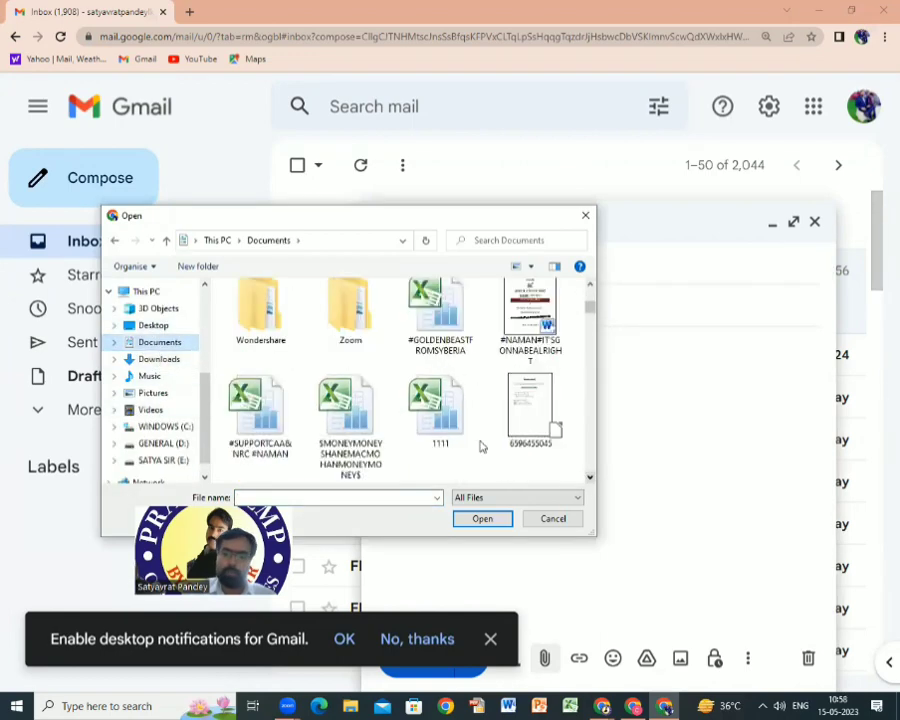
pyautogui.click(432, 316)
pyautogui.click(483, 518)
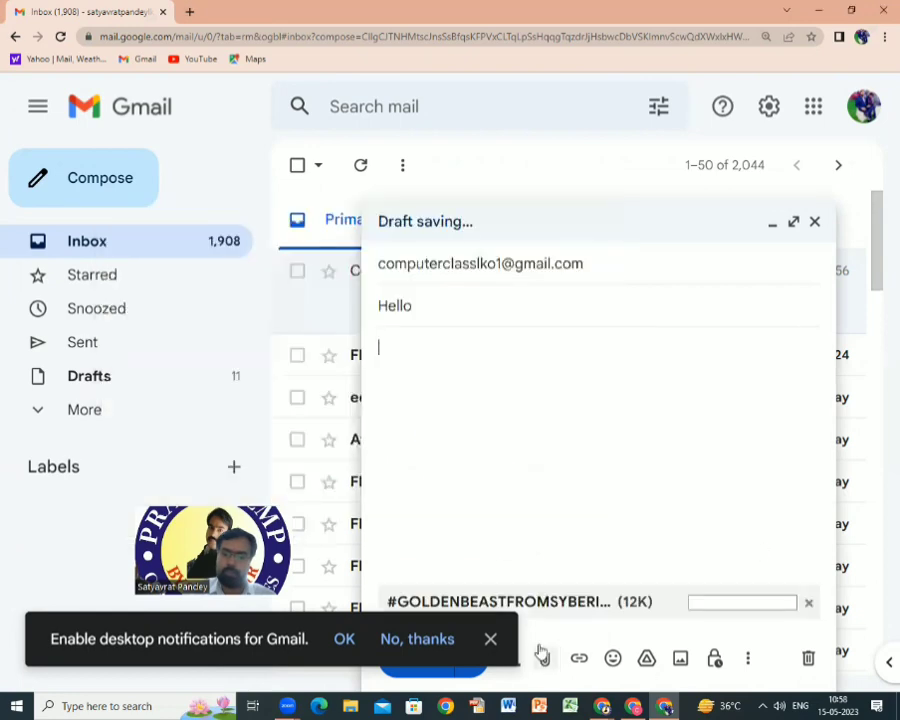
pyautogui.click(490, 641)
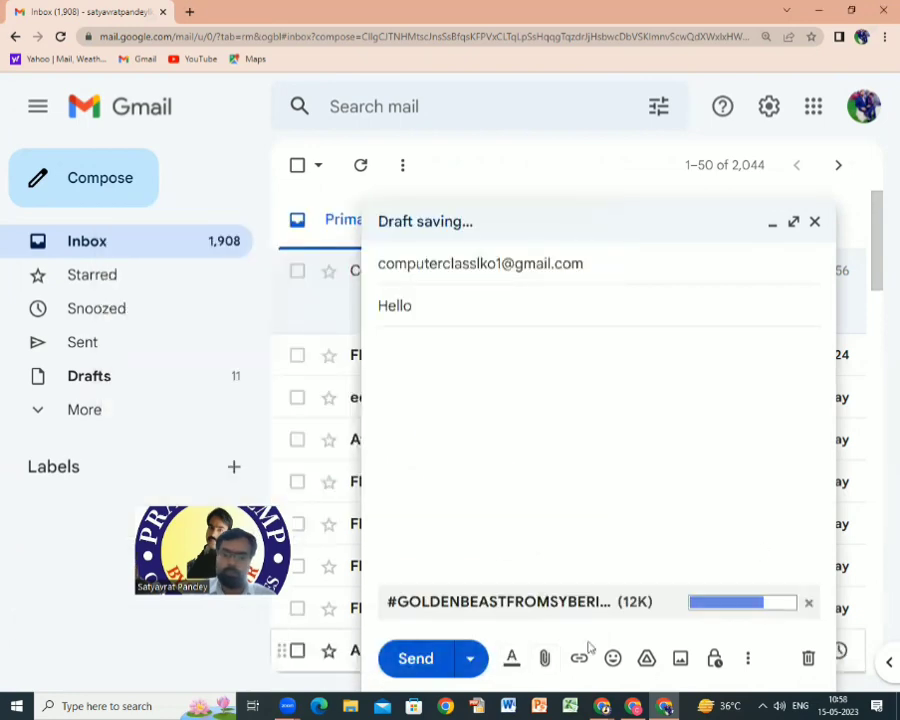
pyautogui.click(417, 664)
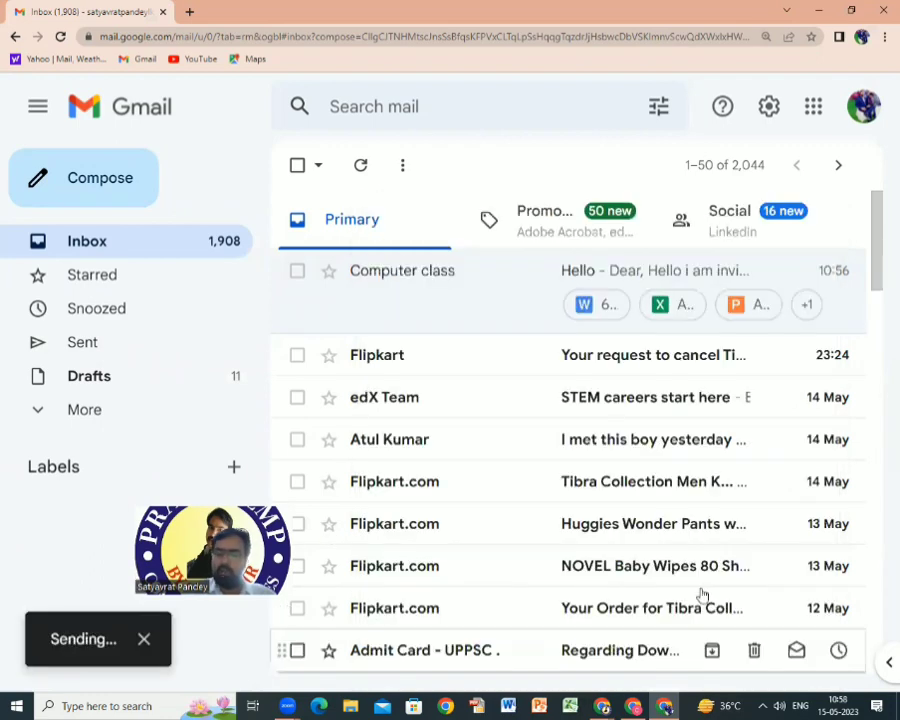
# In the Computer class account's inbox at 110% zoom, open the first Hello email.
pyautogui.click(633, 706)
pyautogui.click(88, 228)
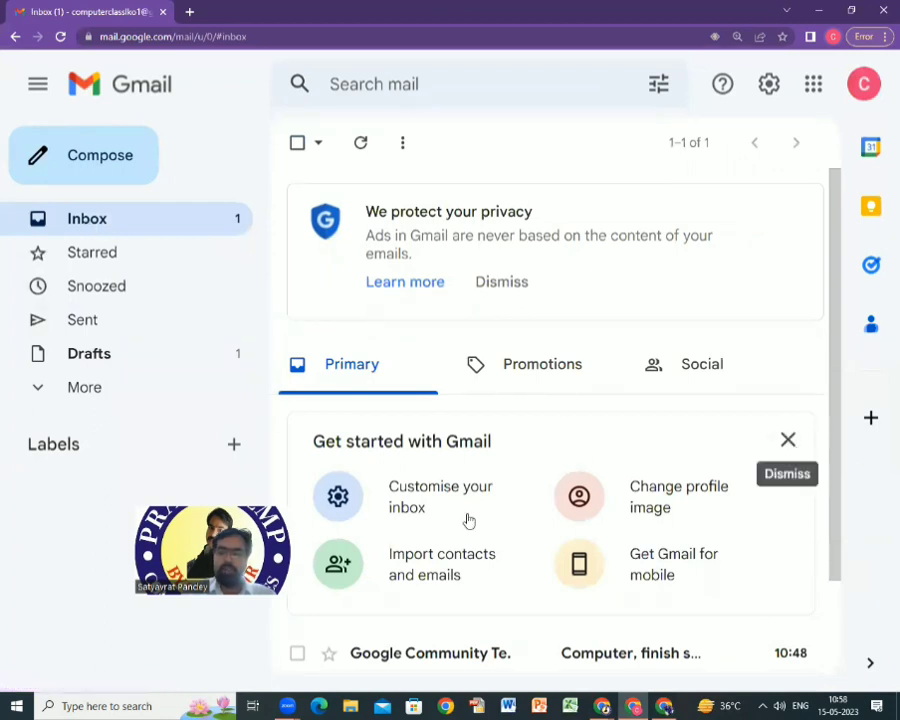
pyautogui.scroll(-2, 651, 453)
pyautogui.scroll(2, 651, 453)
pyautogui.hotkey('ctrl', '-')
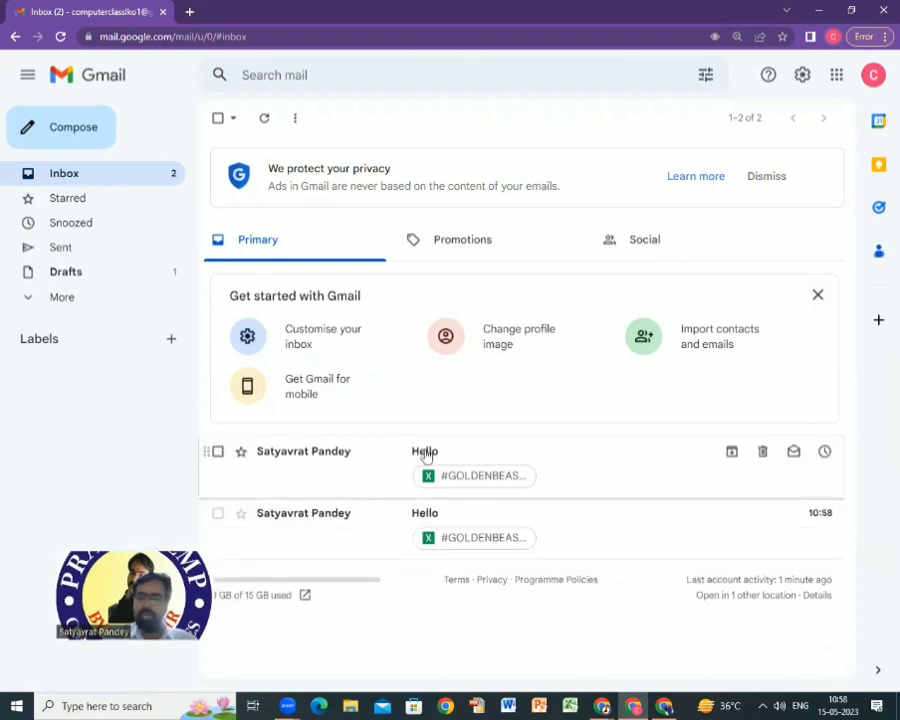
pyautogui.click(631, 460)
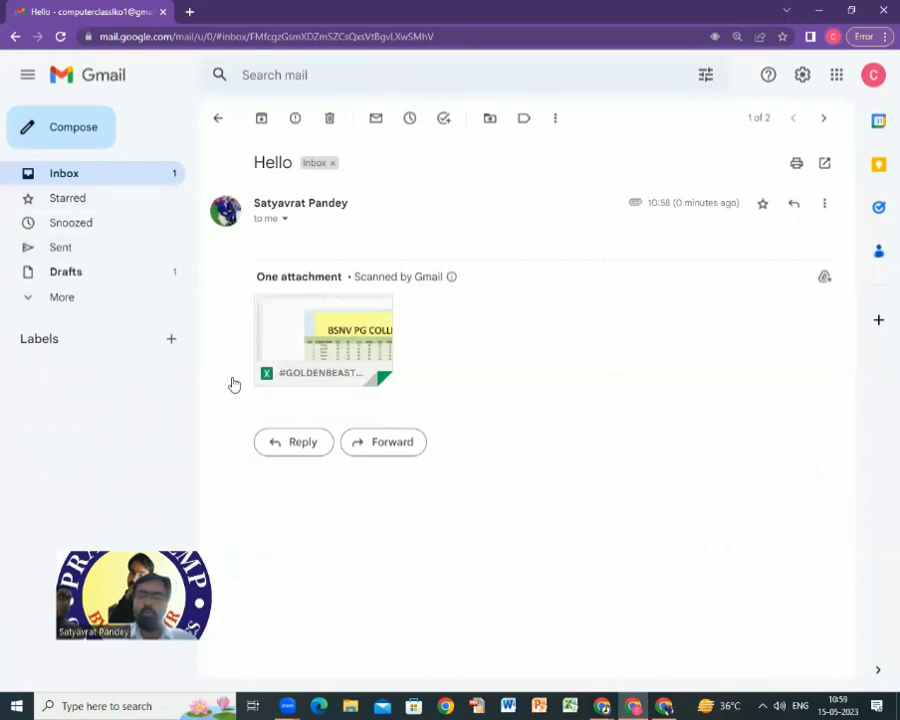
# Download #GOLDENBEASTFROMSYBERIA.xlsx and open it from Chrome's downloads list in Excel.
pyautogui.moveTo(319, 385)
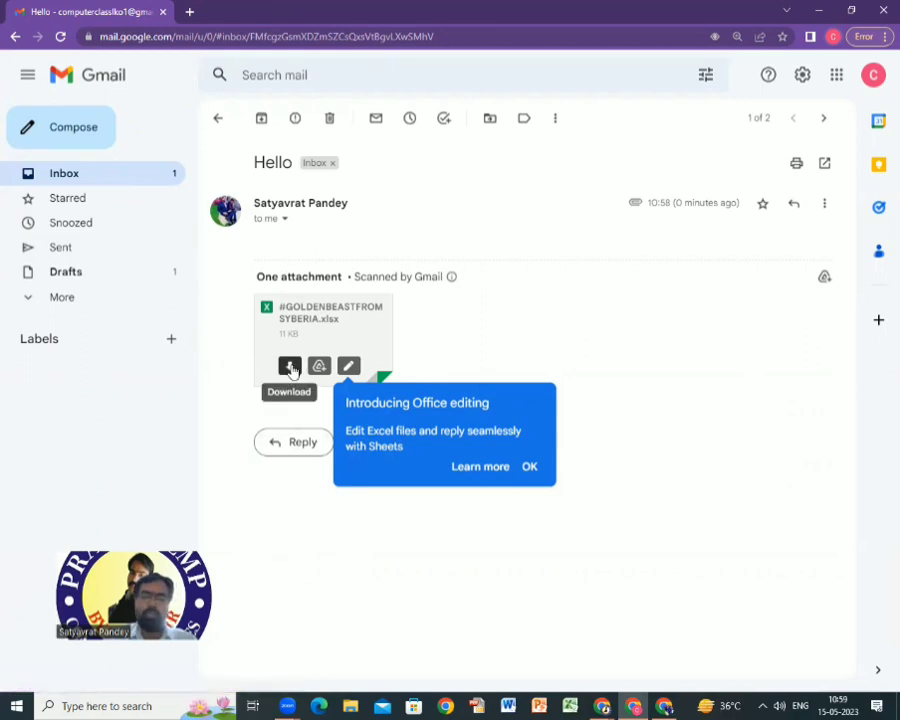
pyautogui.hotkey('ctrl', '+')
pyautogui.hotkey('ctrl', '+')
pyautogui.hotkey('ctrl', '+')
pyautogui.hotkey('ctrl', '+')
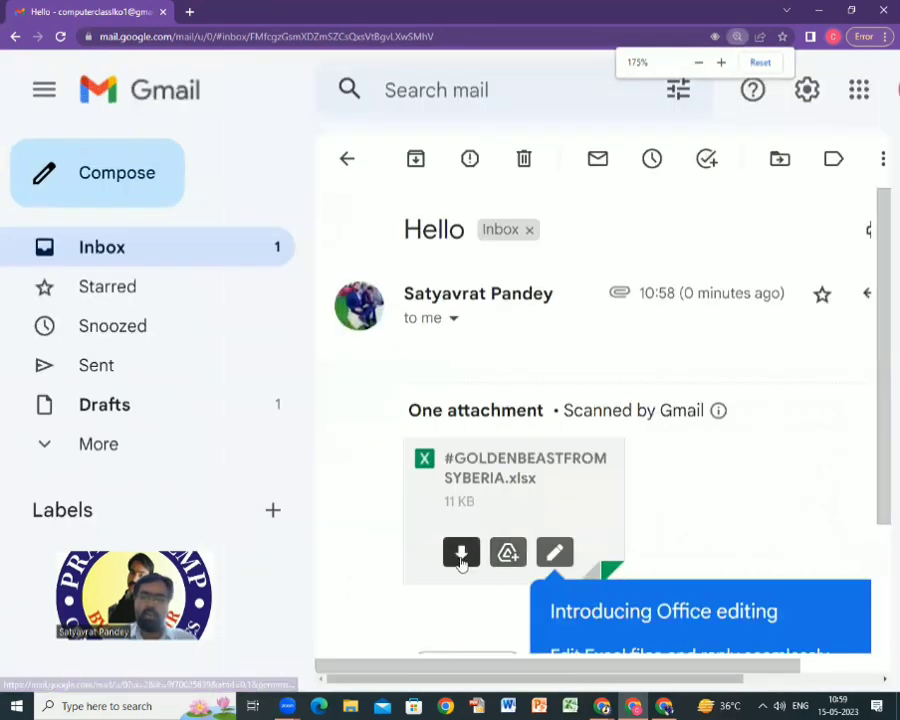
pyautogui.click(461, 554)
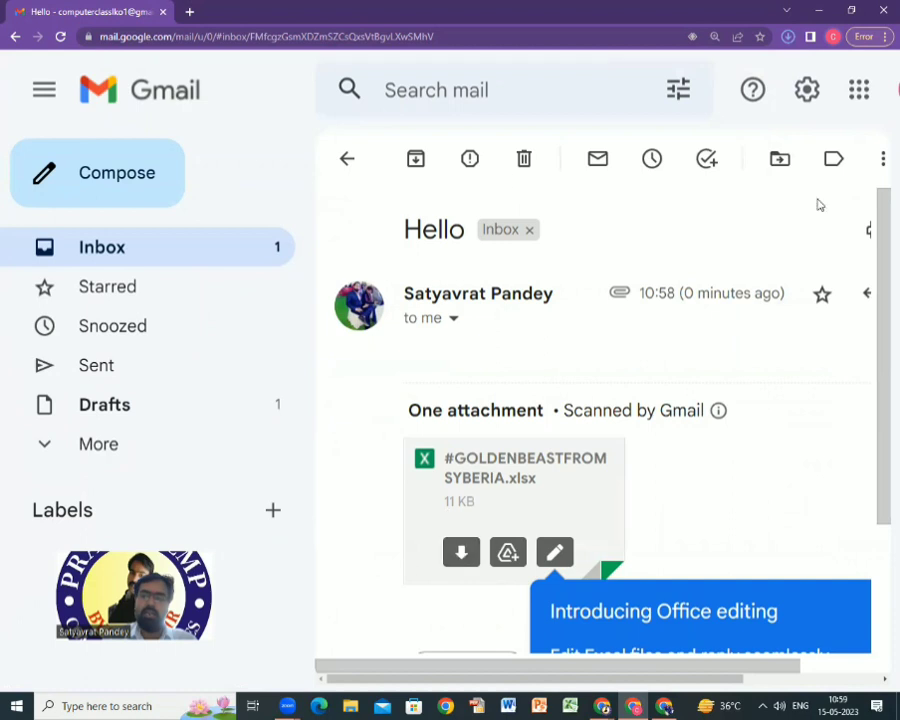
pyautogui.click(788, 37)
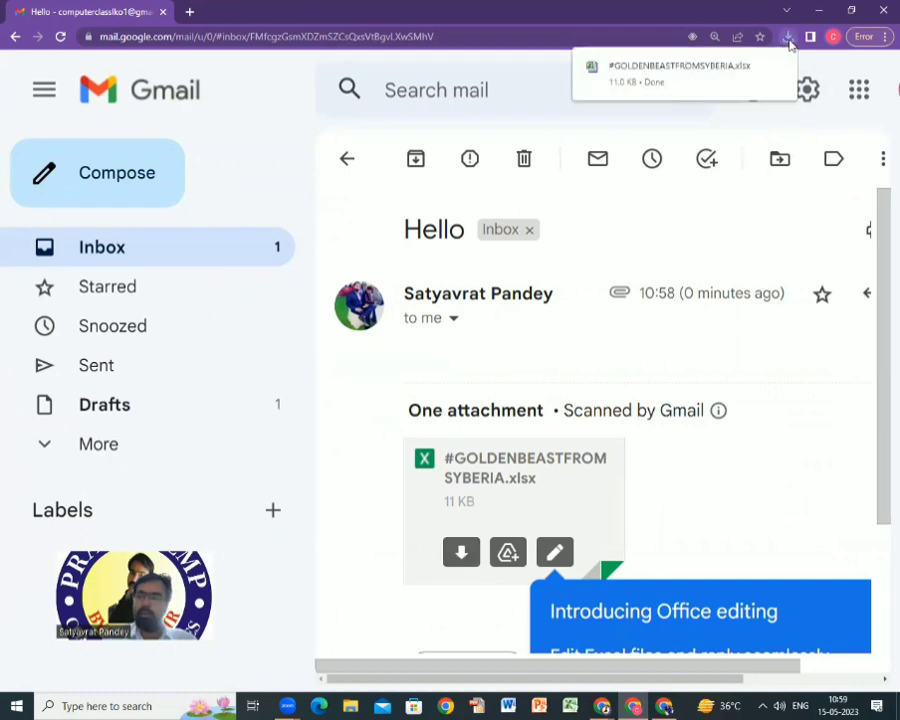
pyautogui.click(718, 74)
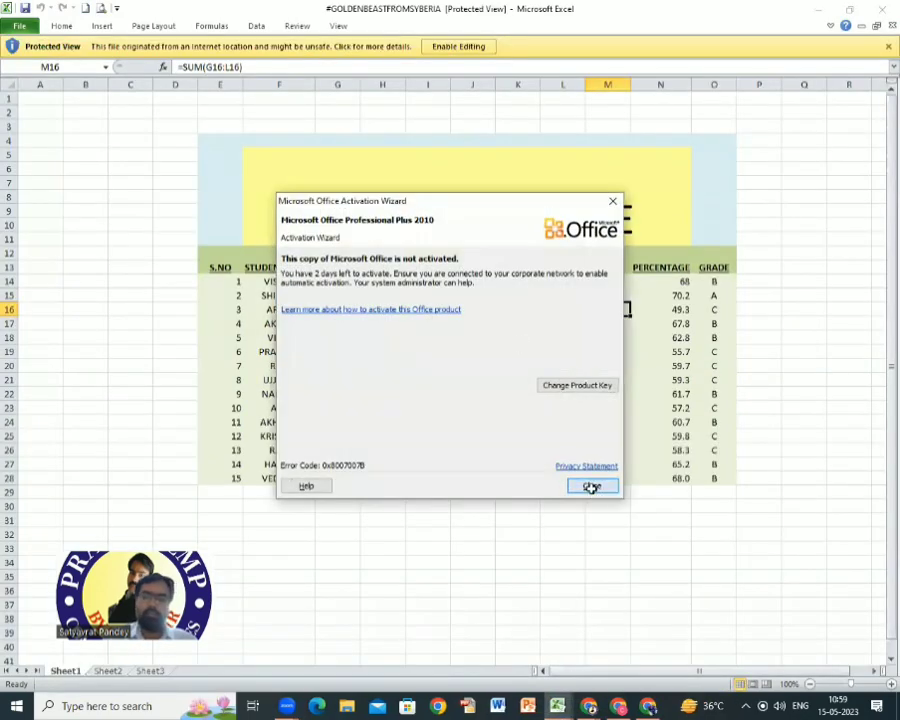
# Dismiss the Office activation prompt, check cell H19, then close the workbook and Excel.
pyautogui.click(588, 483)
pyautogui.click(367, 349)
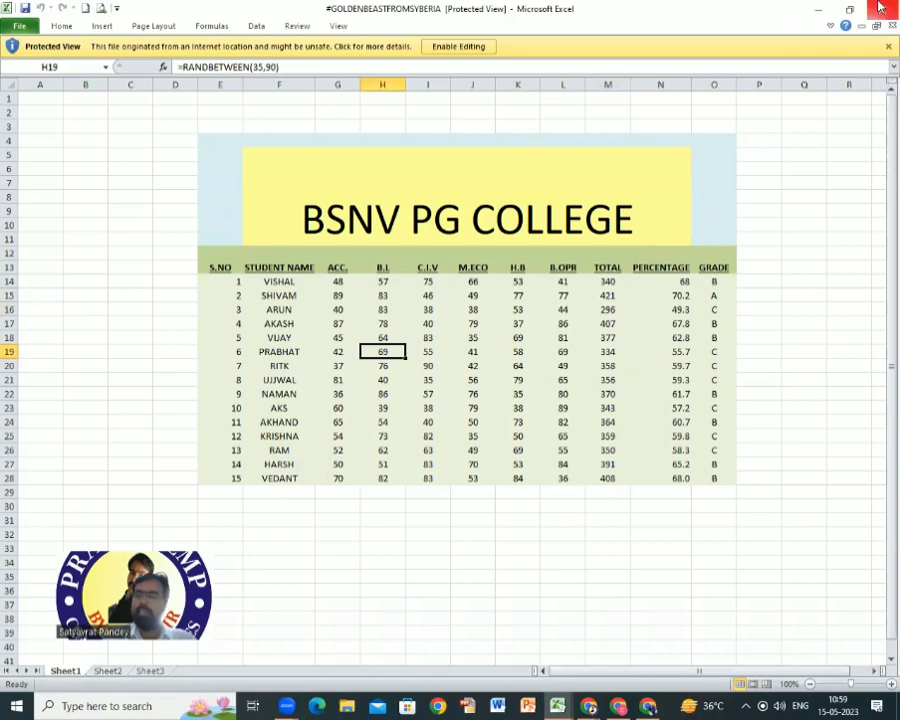
pyautogui.click(881, 8)
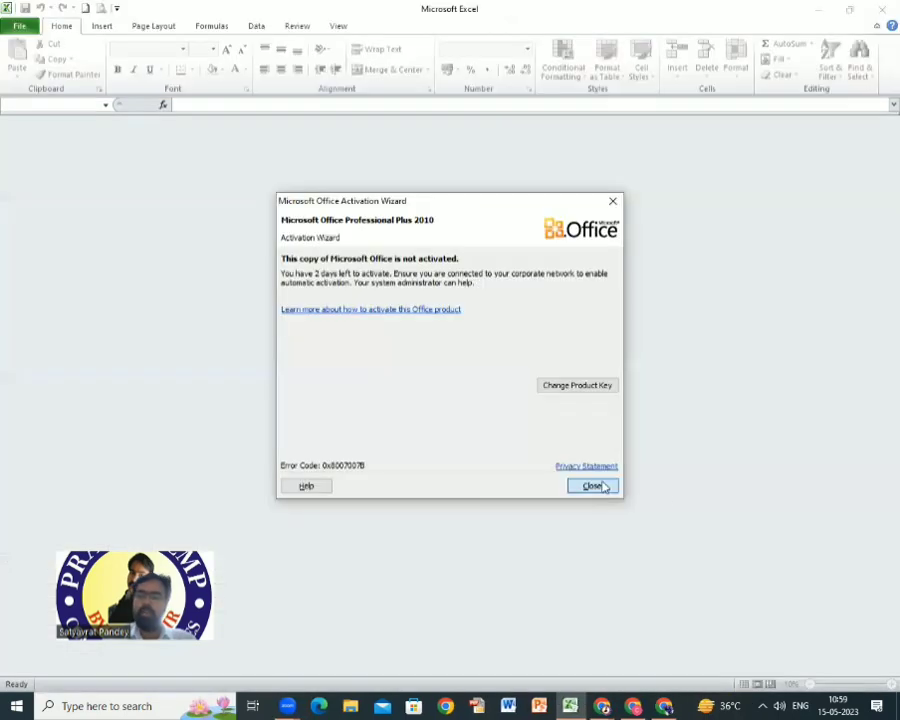
pyautogui.click(590, 483)
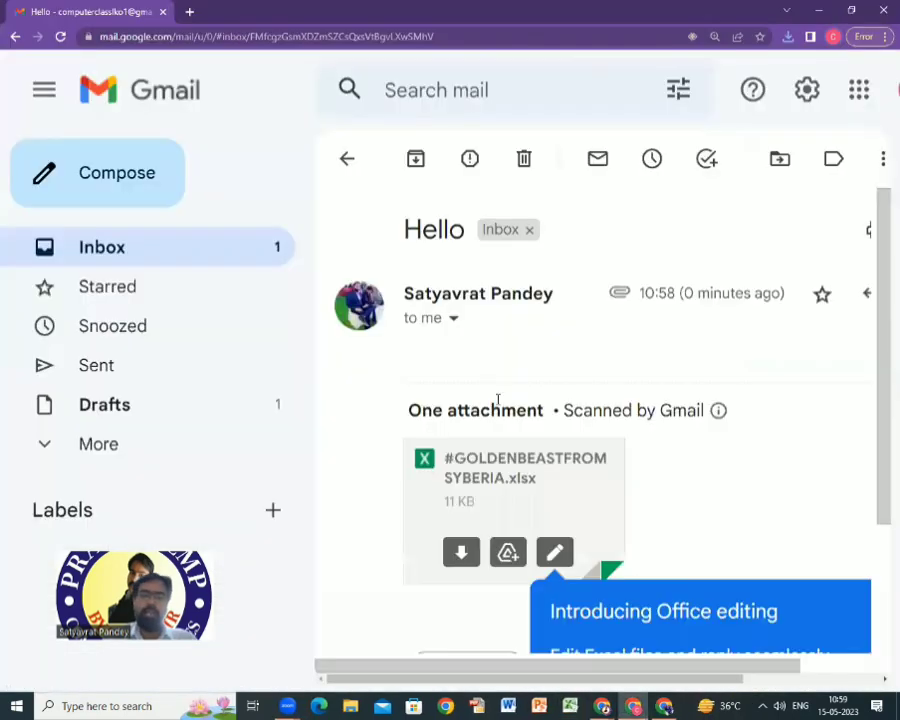
# Set the page zoom to 125% and sign out from the Google account panel.
pyautogui.hotkey('ctrl', '-')
pyautogui.hotkey('ctrl', '-')
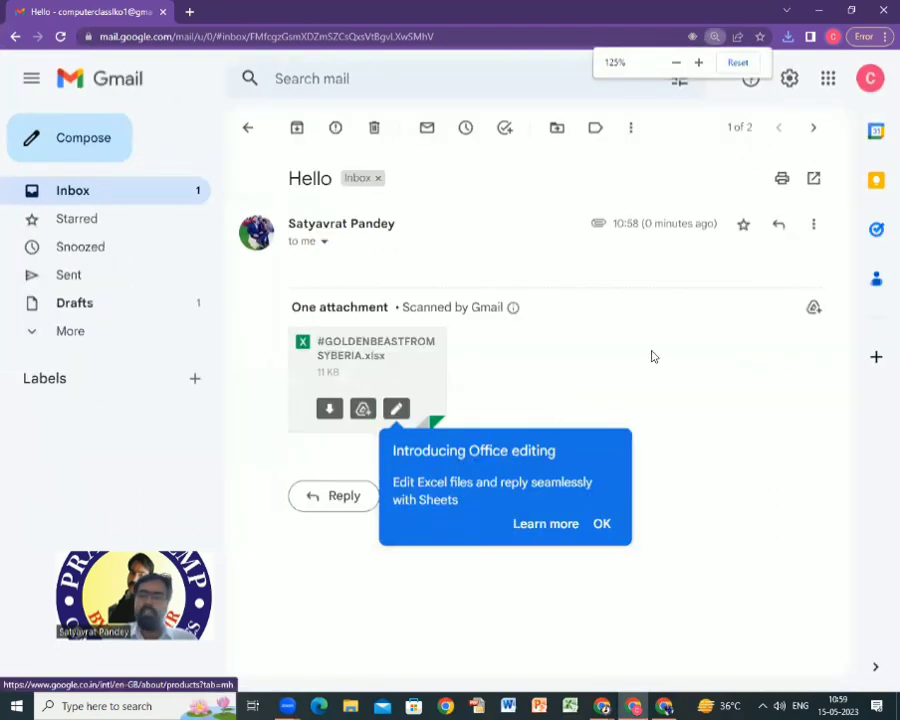
pyautogui.hotkey('ctrl', '+')
pyautogui.hotkey('ctrl', '-')
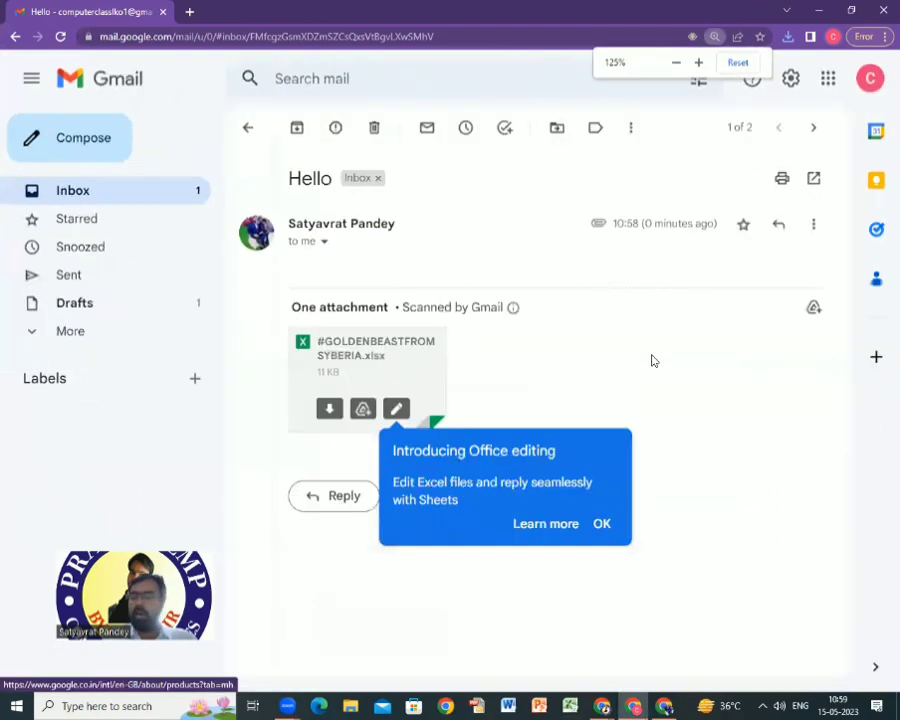
pyautogui.click(874, 80)
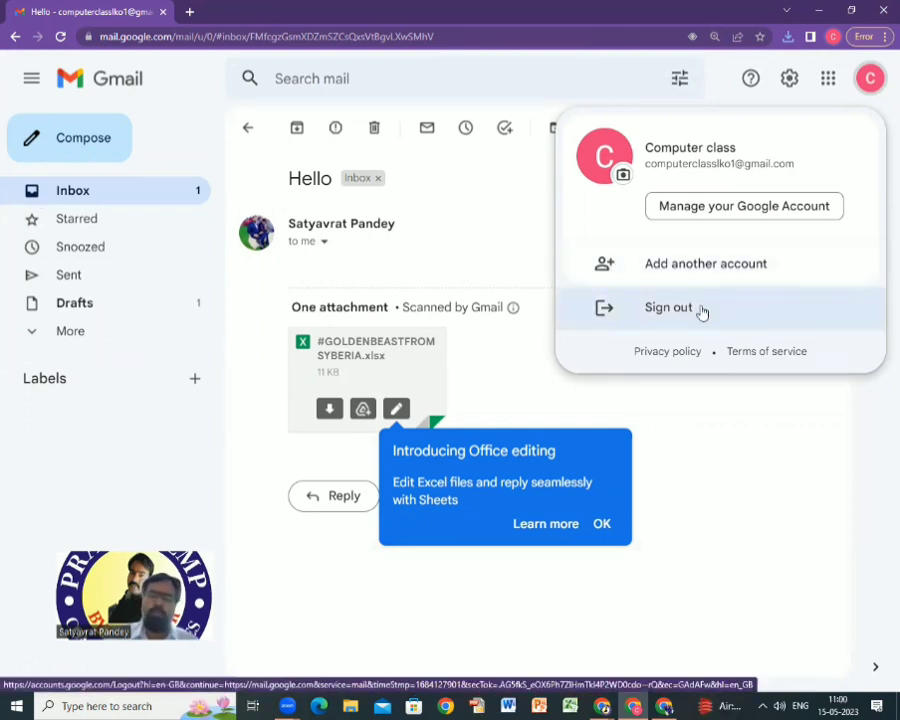
pyautogui.click(636, 327)
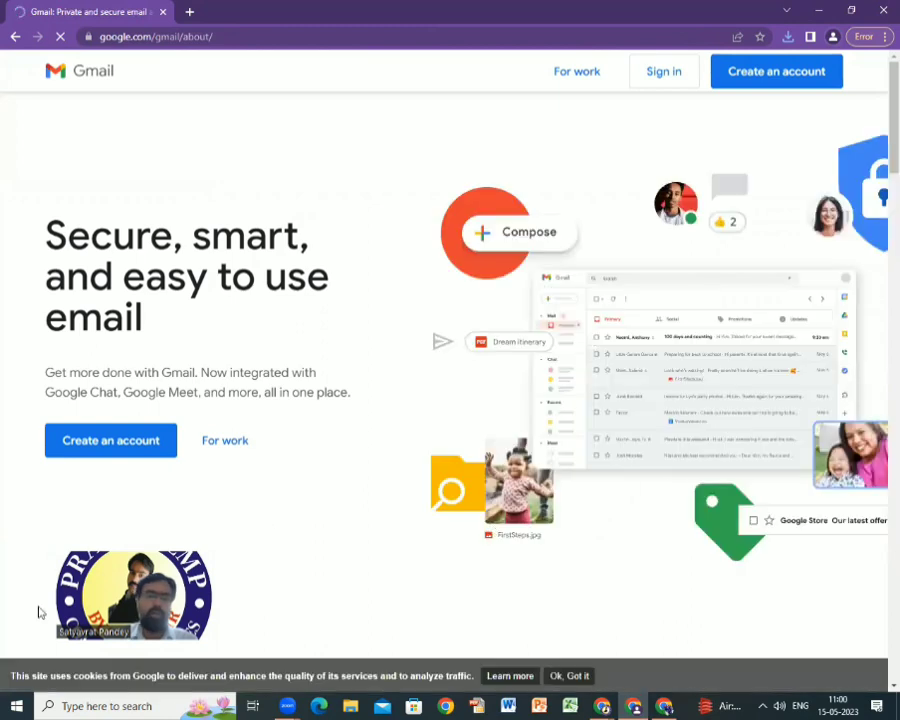
# Add a new Chrome profile and begin signing it in.
pyautogui.click(862, 40)
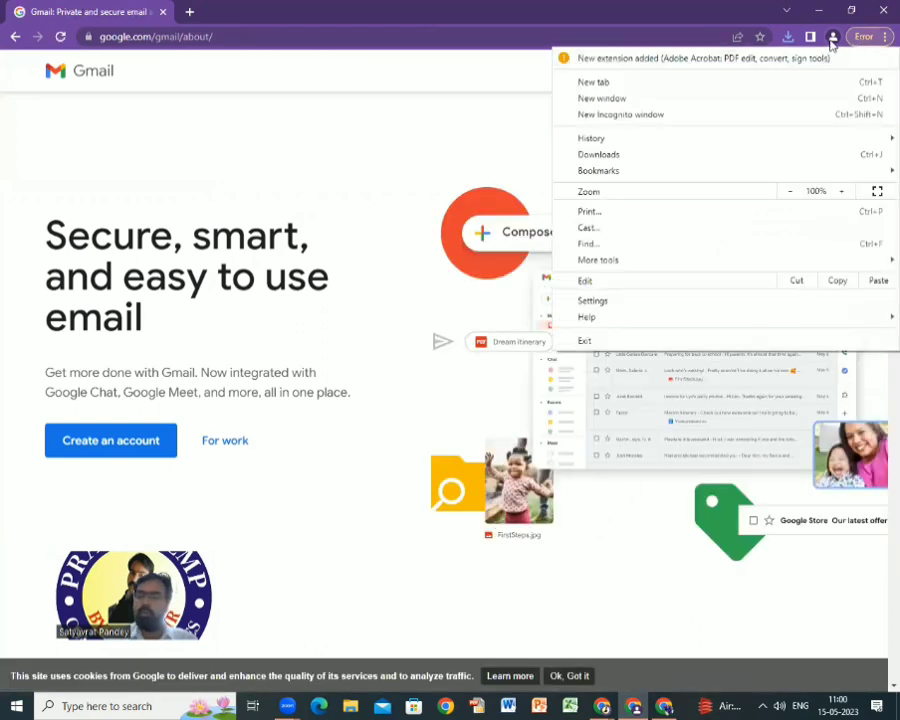
pyautogui.click(831, 40)
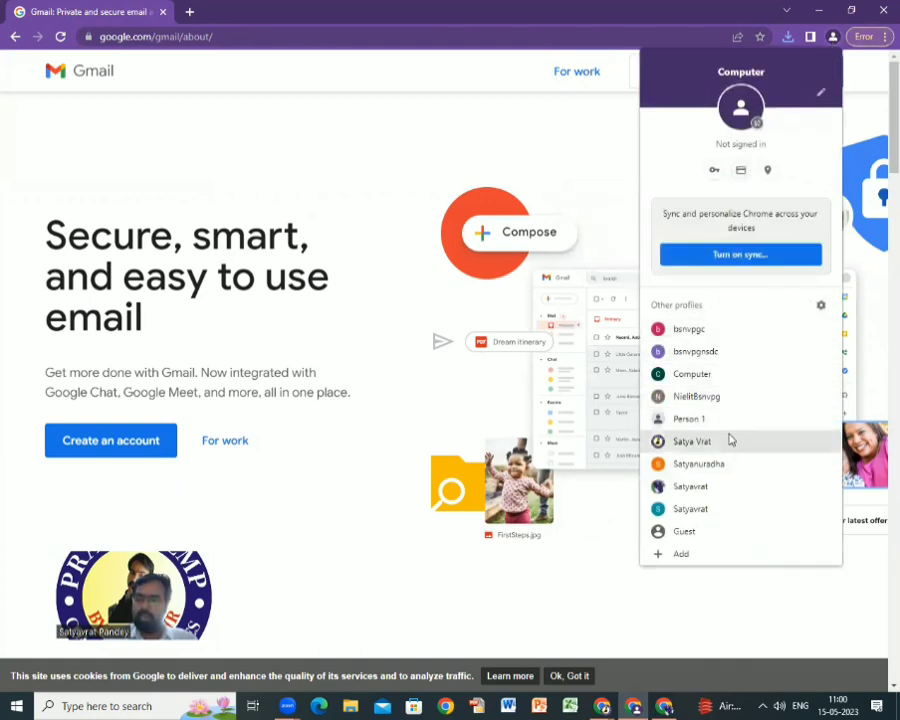
pyautogui.click(690, 566)
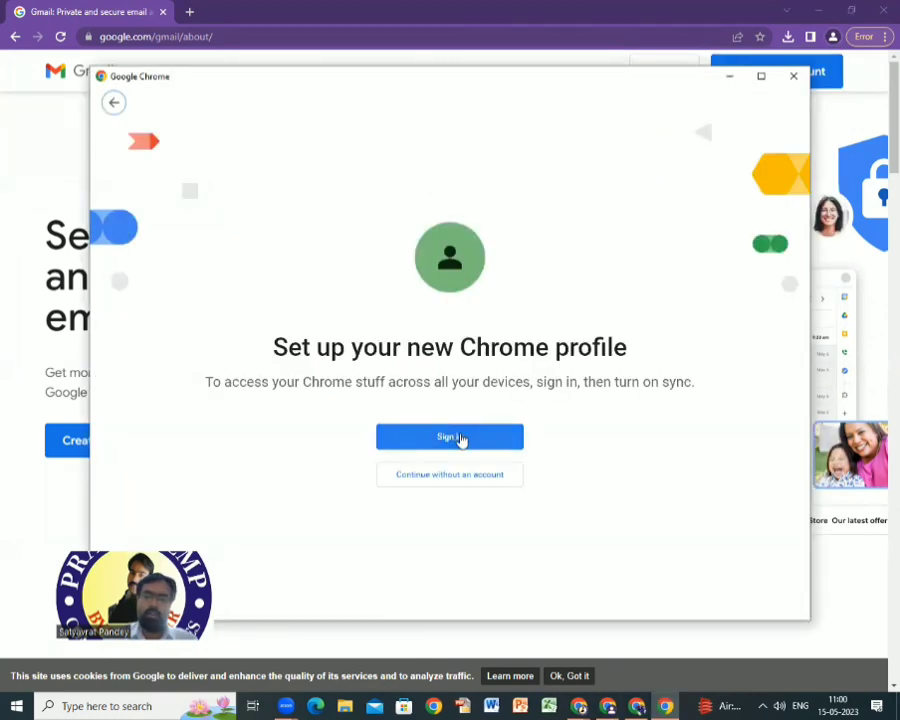
pyautogui.click(450, 437)
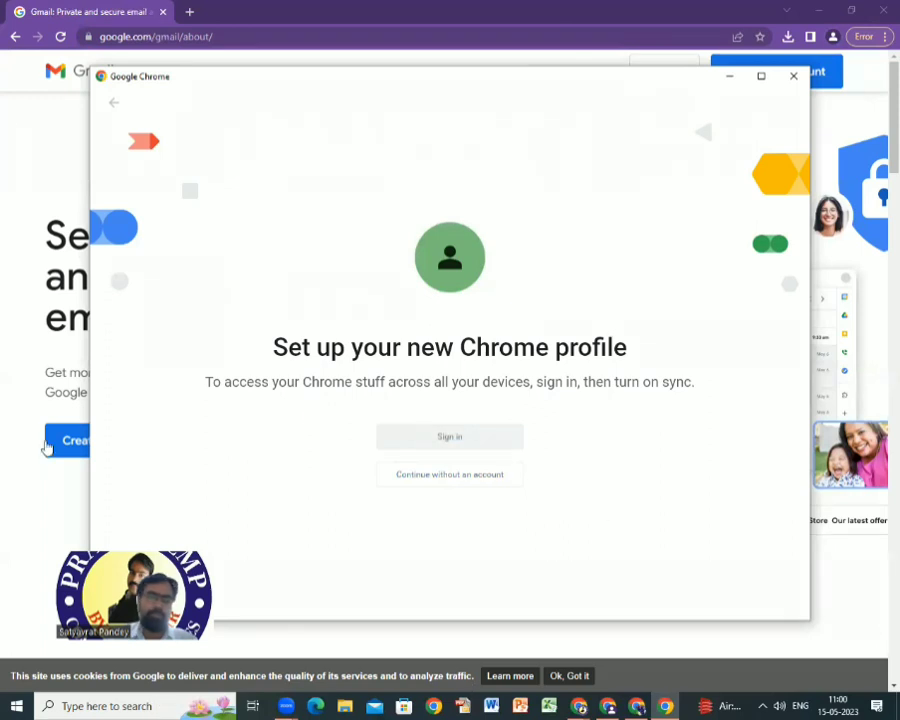
# Sign in with the account email and password, turn on sync, and open Gmail.
pyautogui.click(381, 351)
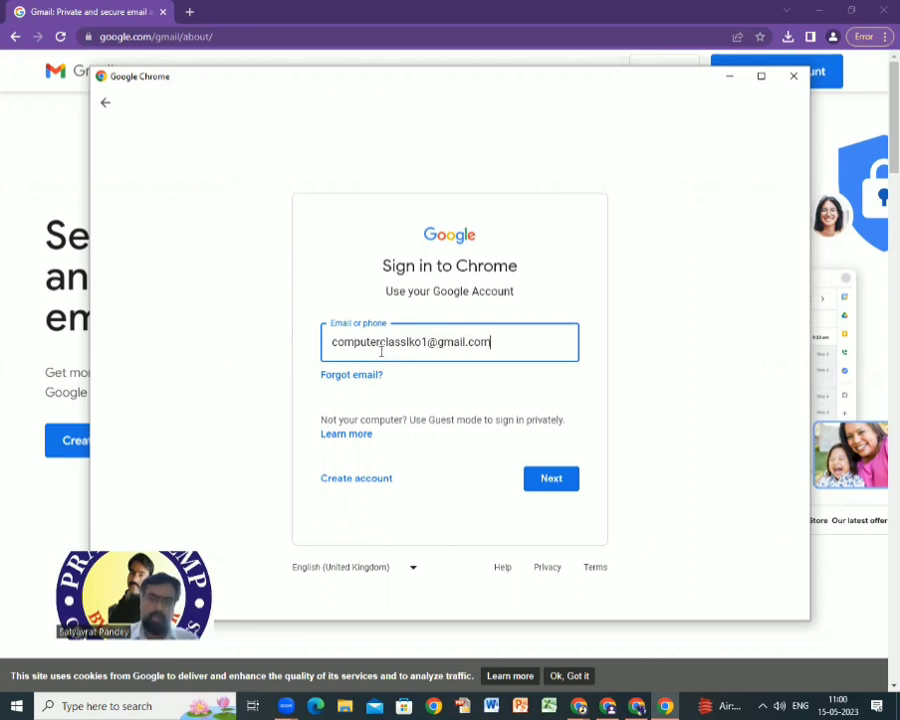
pyautogui.click(552, 481)
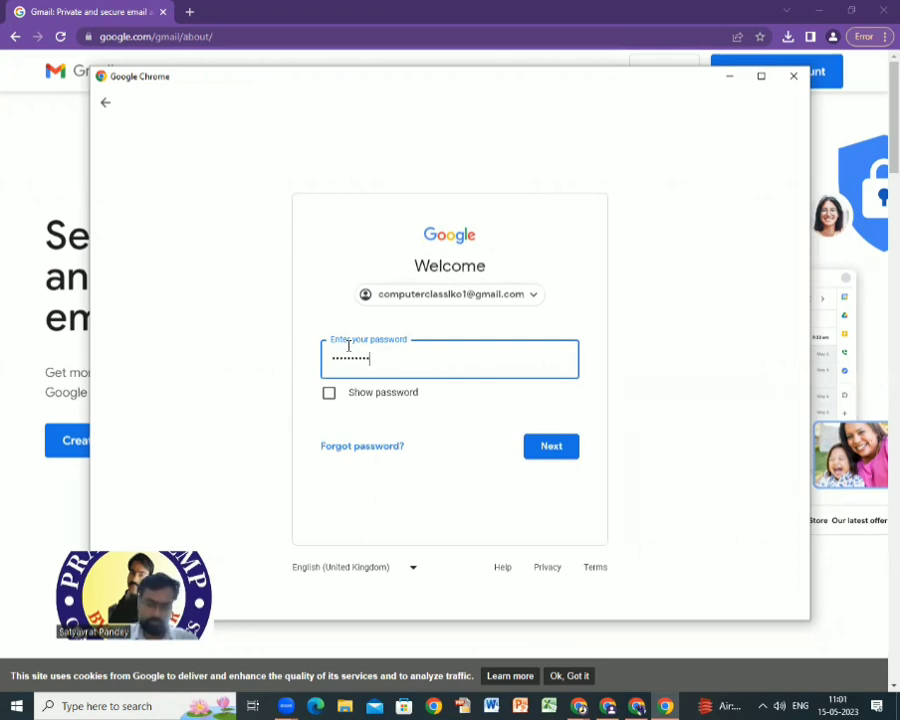
pyautogui.write('•••••')
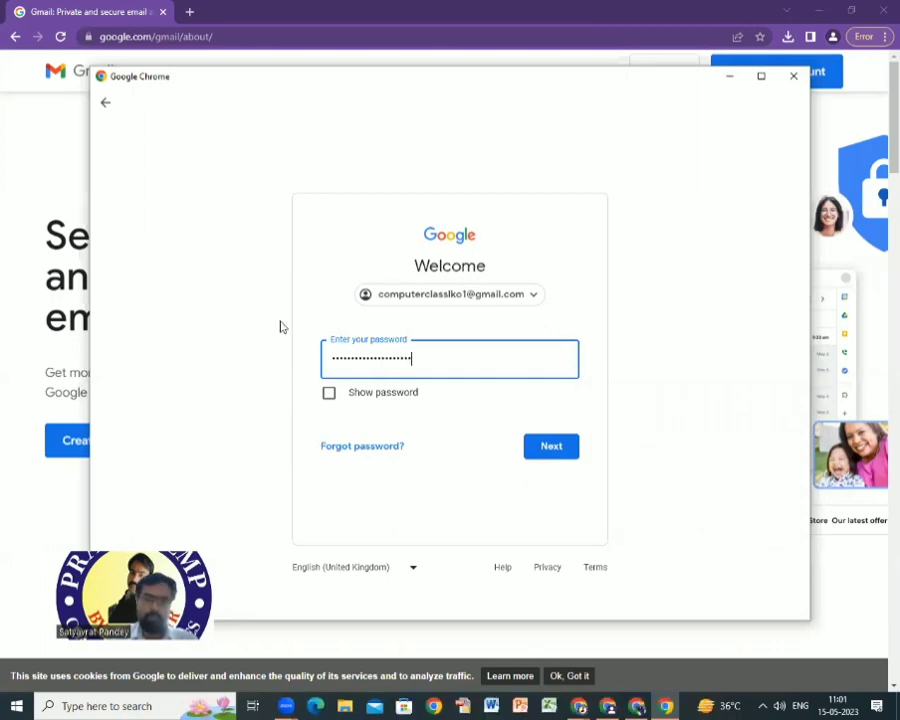
pyautogui.click(554, 449)
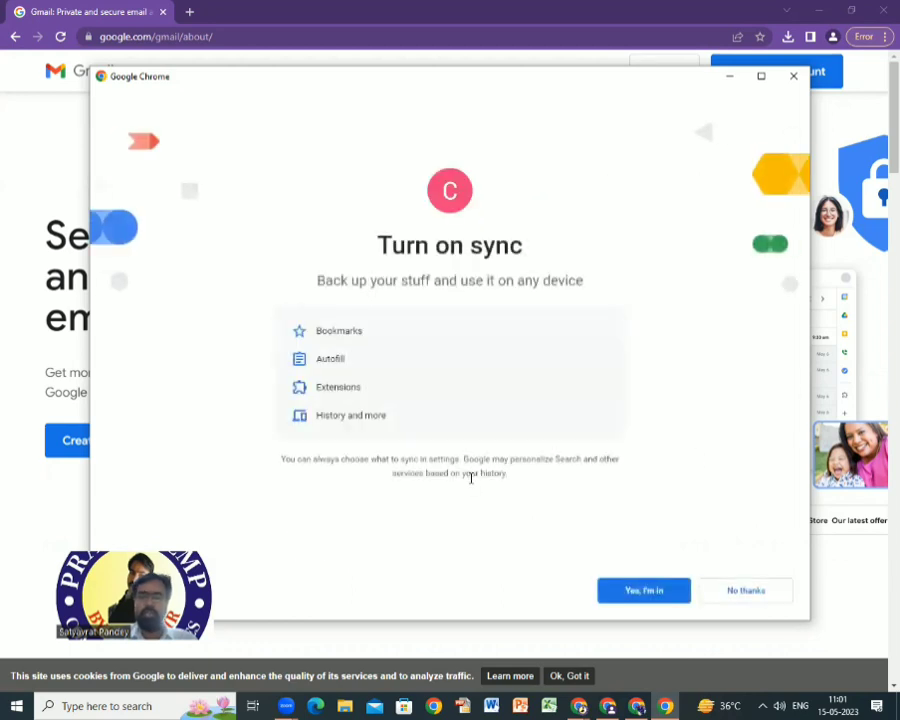
pyautogui.click(649, 594)
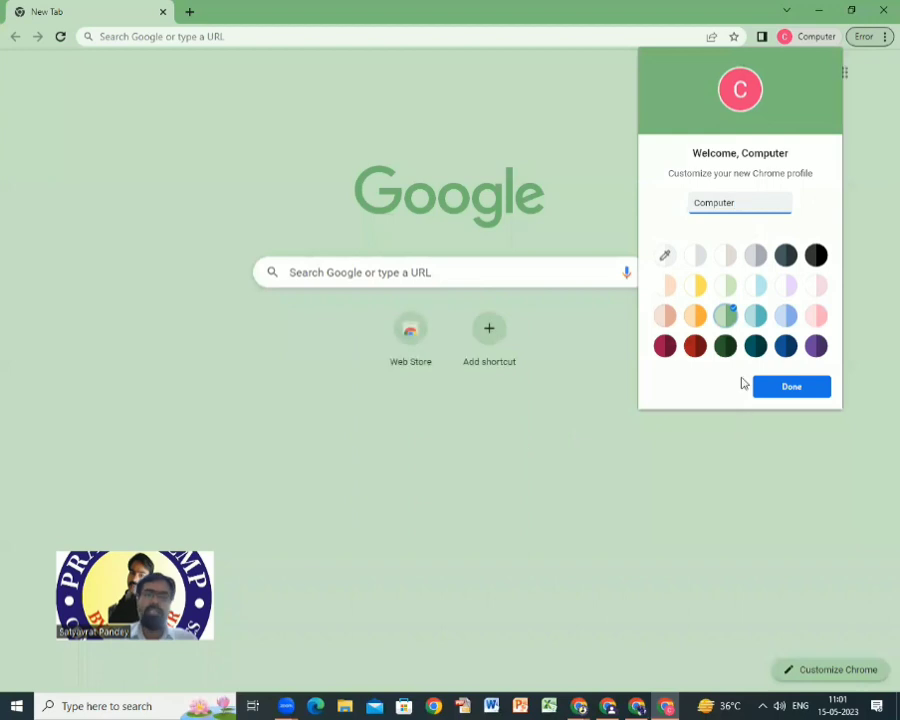
pyautogui.click(797, 390)
pyautogui.click(764, 74)
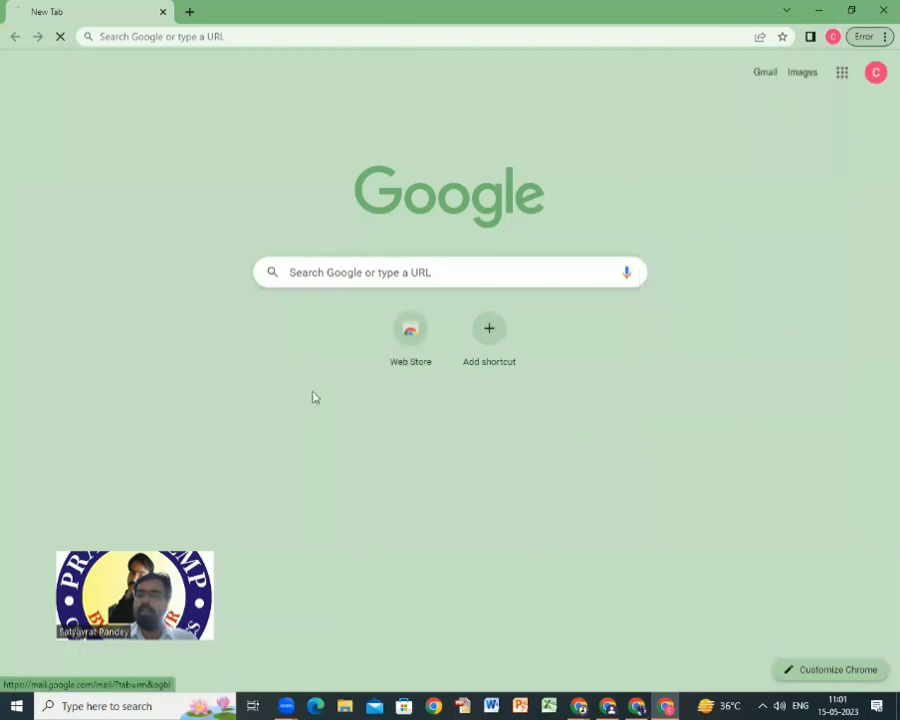